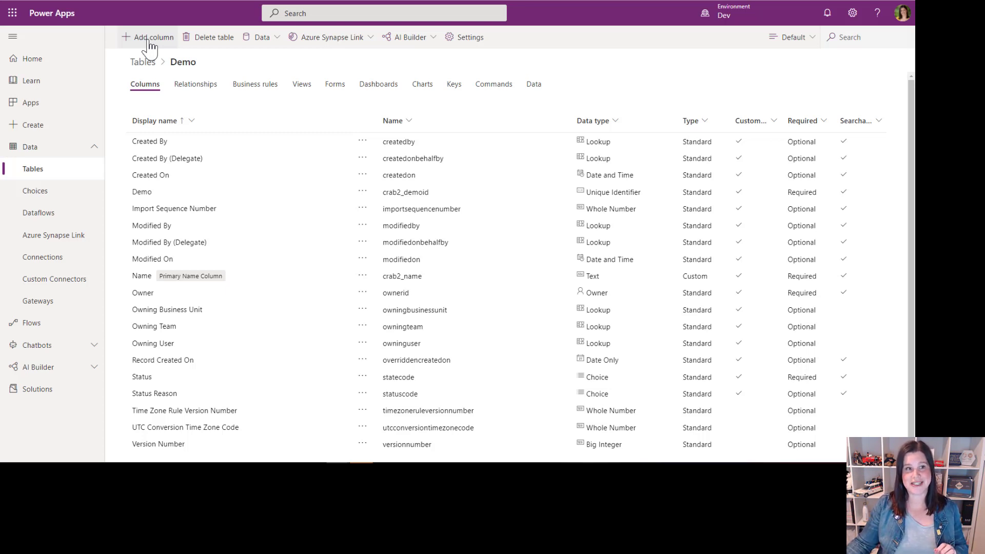
Step: Start a new column in the Demo table with the display name "Demo Column"
click(150, 46)
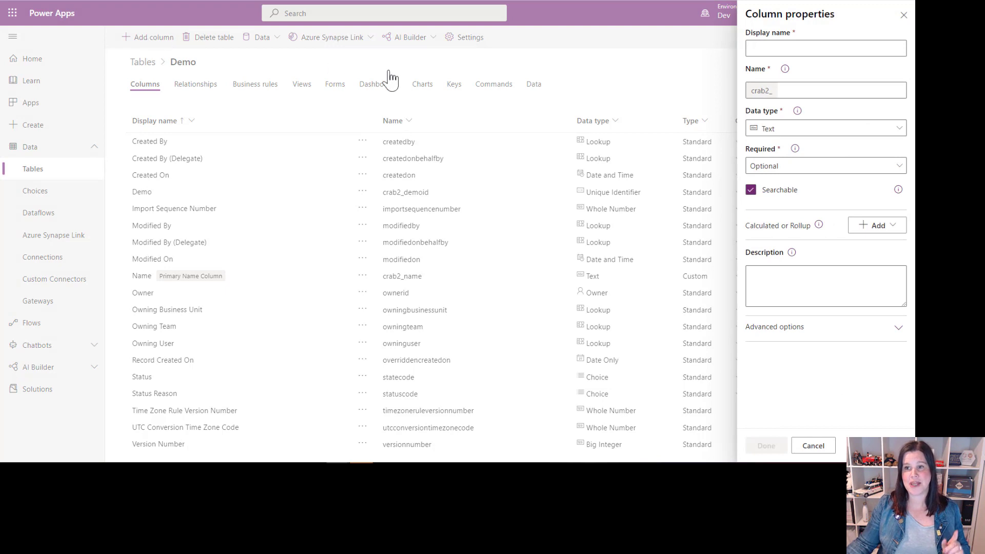
click(776, 49)
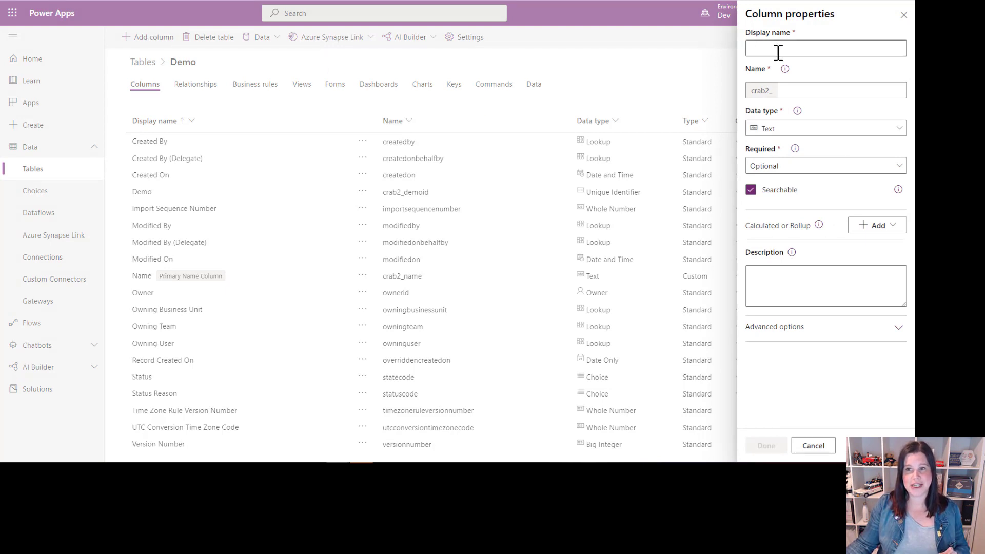
text(Demo)
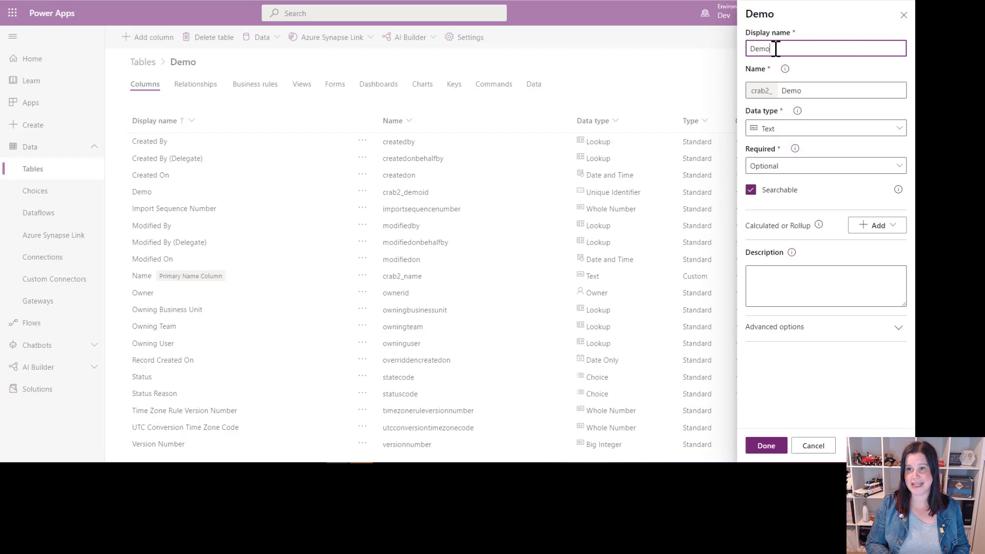
text( Column)
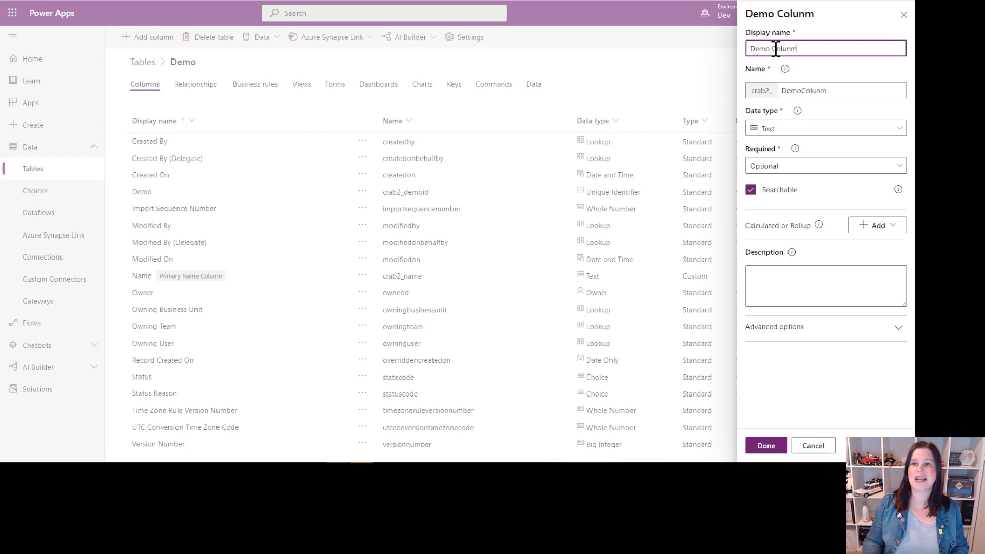
double_click(775, 49)
text(Colu)
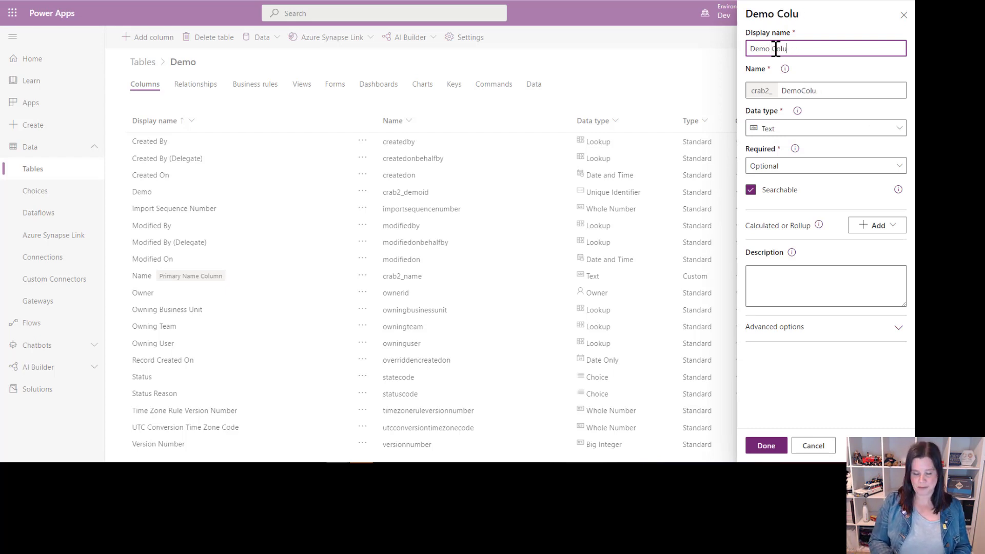
text(mn)
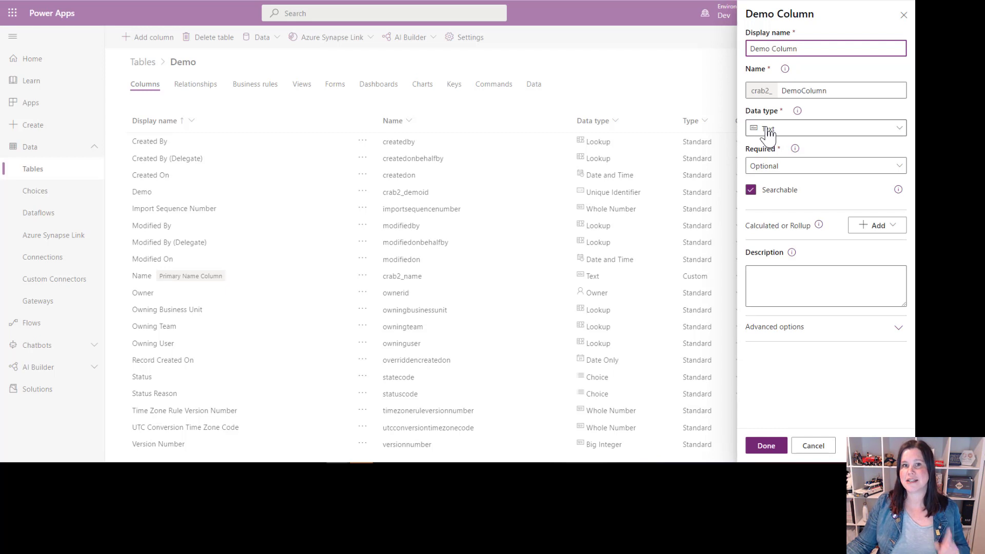
Step: Examine the data types available for the column and the text fields on the new Demo record form
click(803, 131)
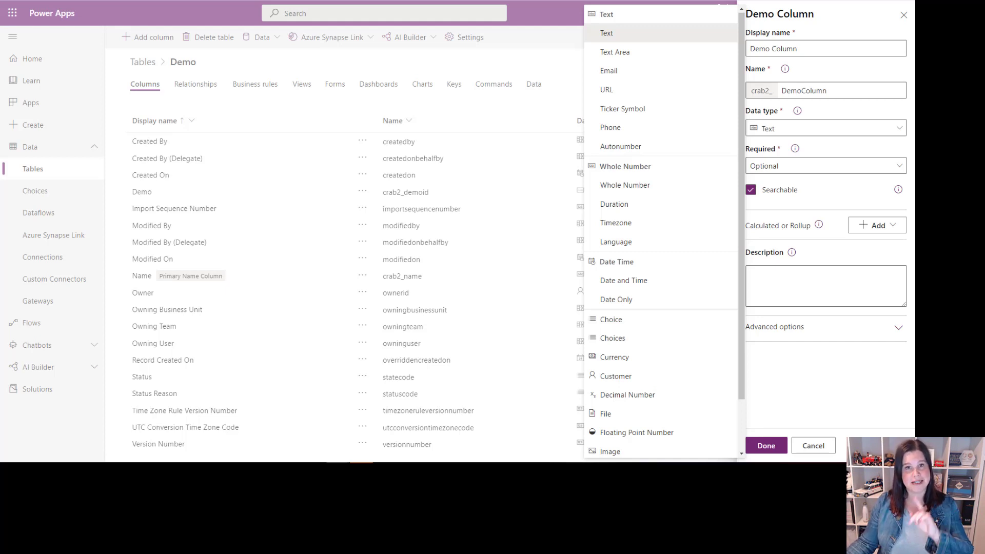
scroll(706, 452, down, 1)
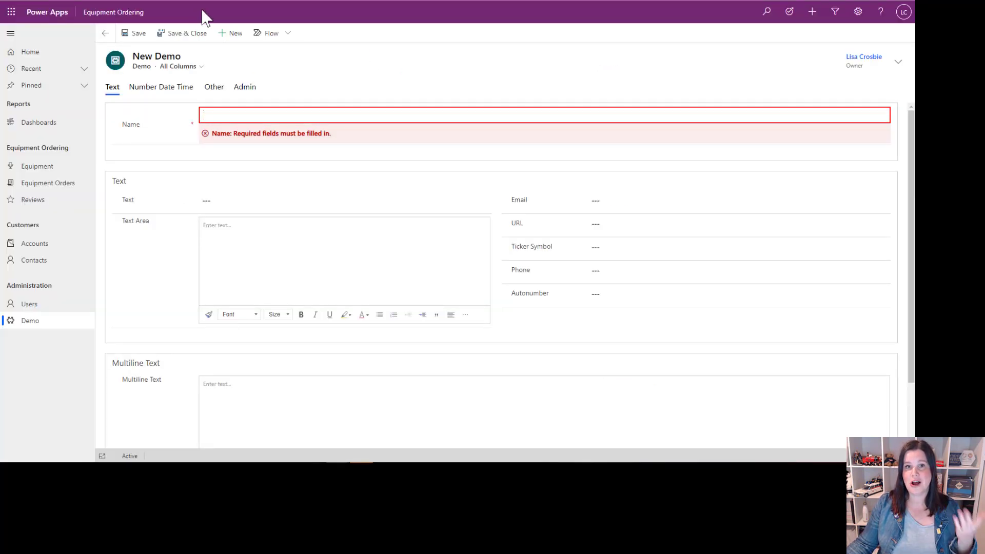
click(362, 252)
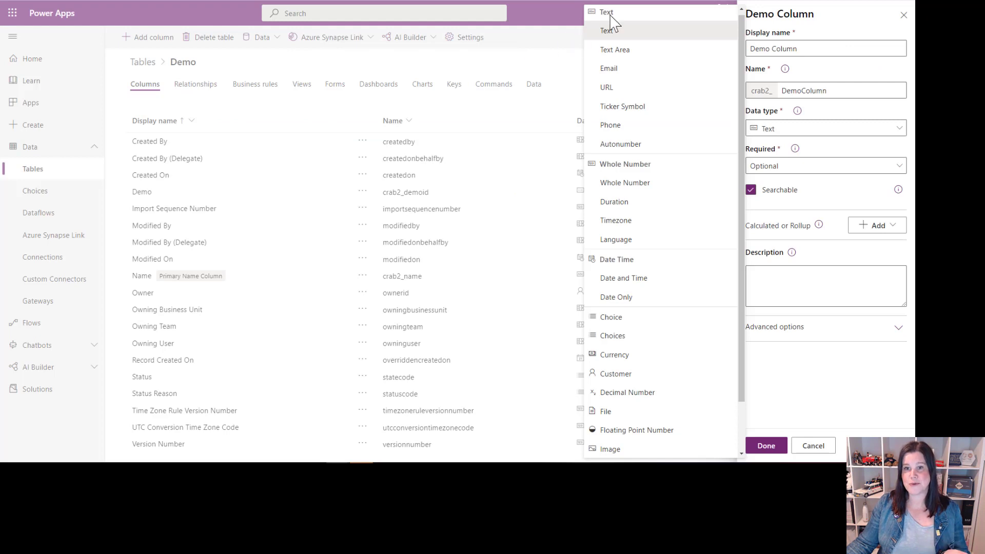
click(794, 134)
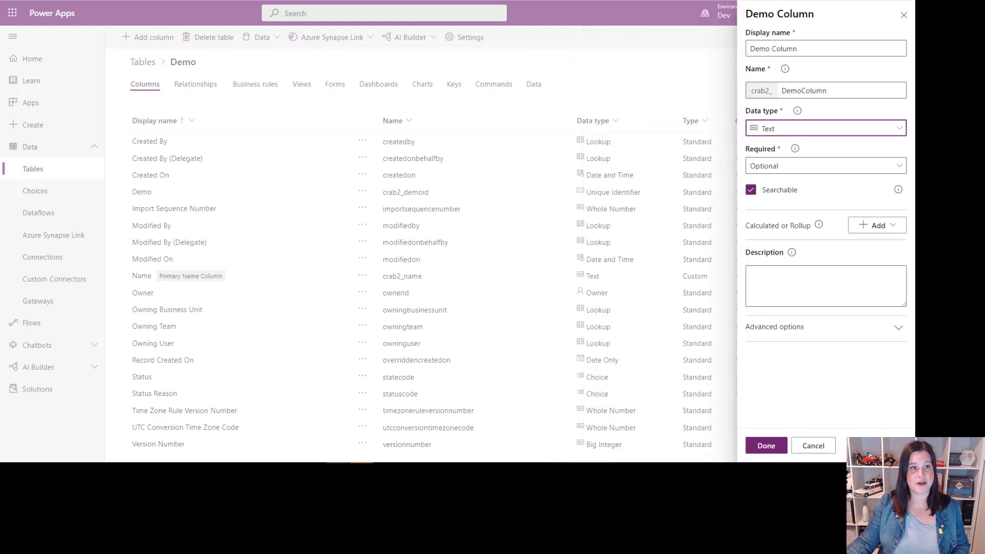
Step: In the Equipment Ordering app, name the new Demo record "Demo 3" and paste "Oat cake halvah bonbon cake" as its Text value
click(154, 1)
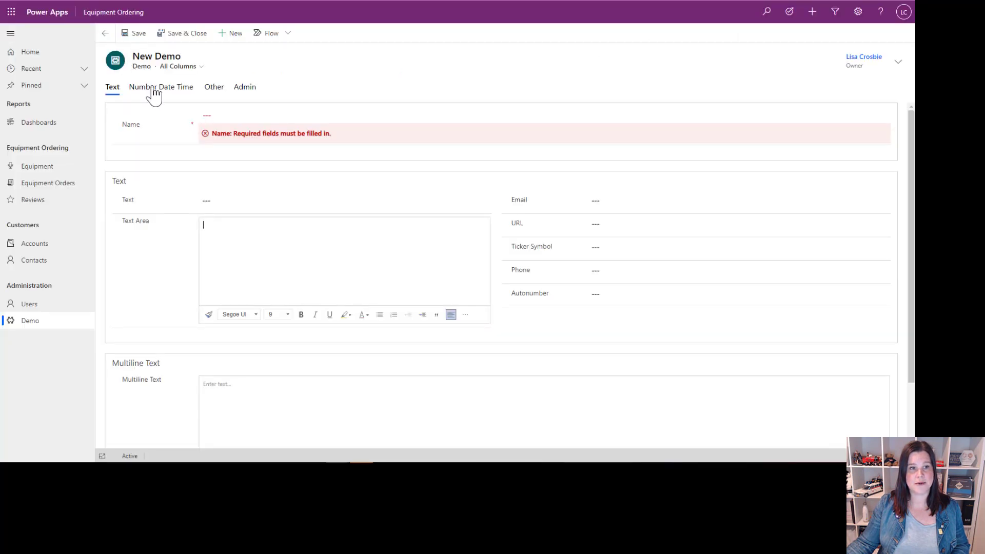
click(224, 117)
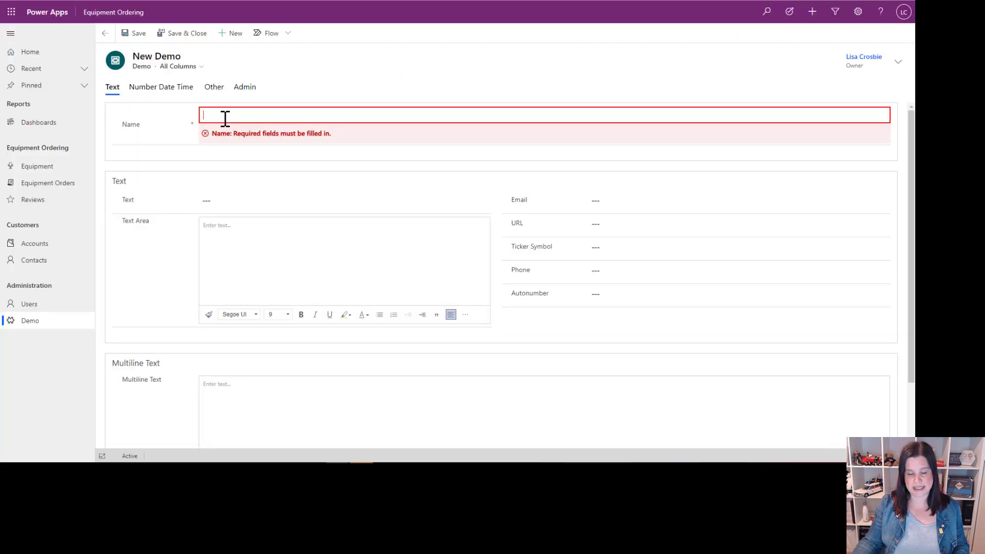
text(Demo)
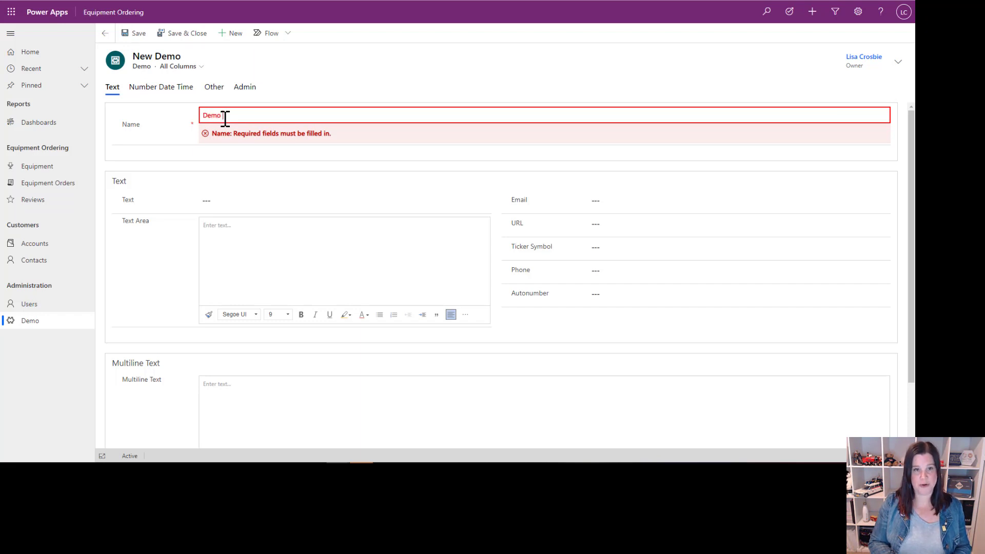
text( 3)
click(224, 203)
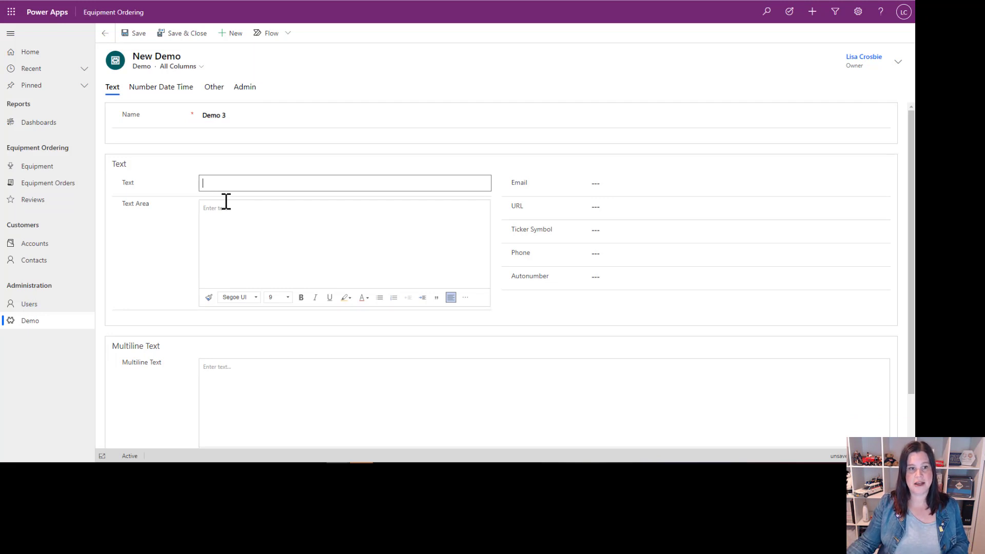
text(Oat cake halvah bonbon cake)
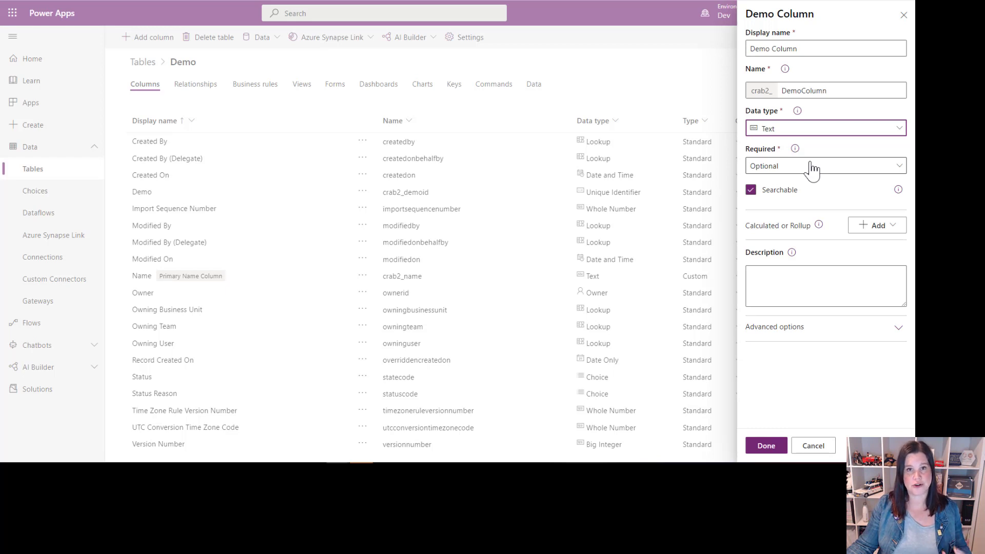
Step: Back in the column properties, expand the advanced options and try to set the maximum length to 100,000,000,000
click(801, 332)
scroll(802, 337, down, 3)
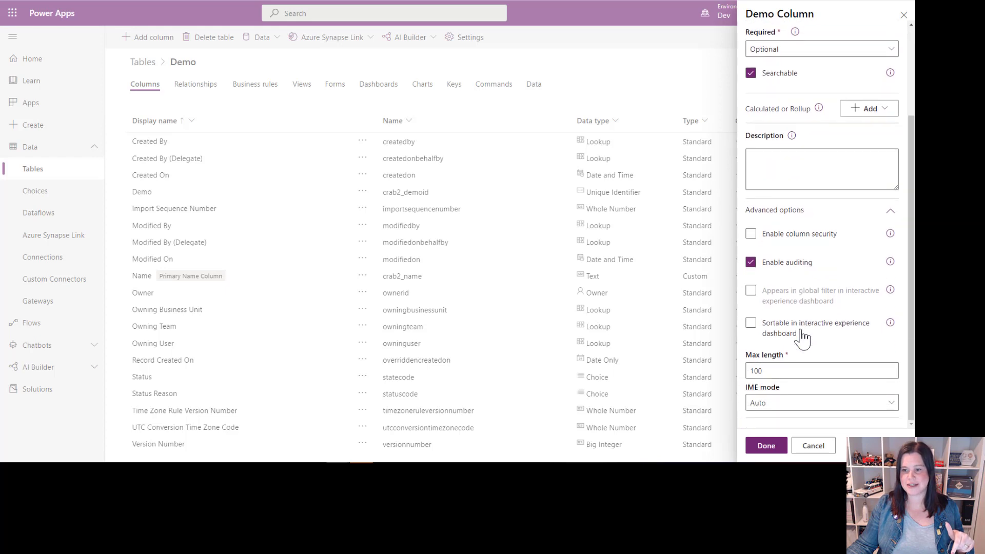
click(775, 373)
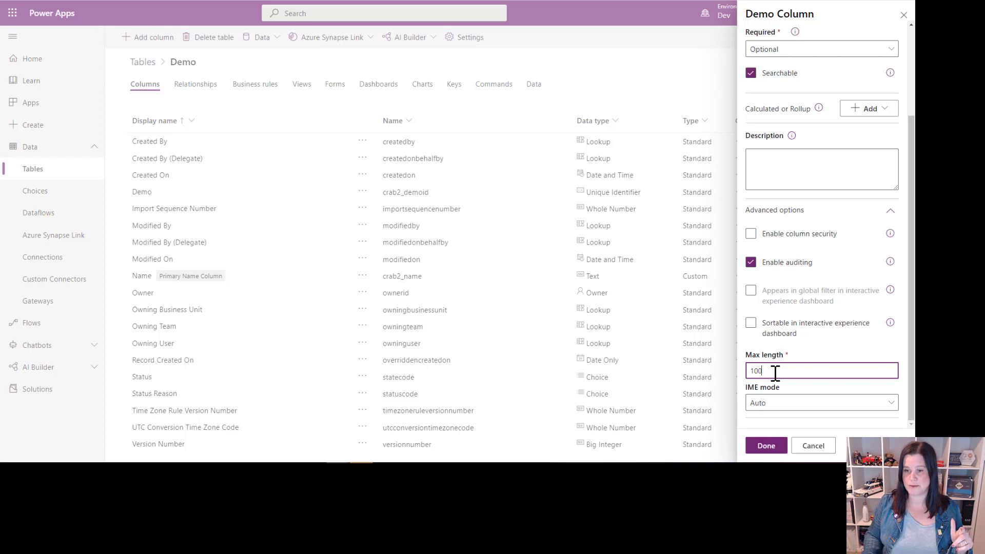
text(000000000)
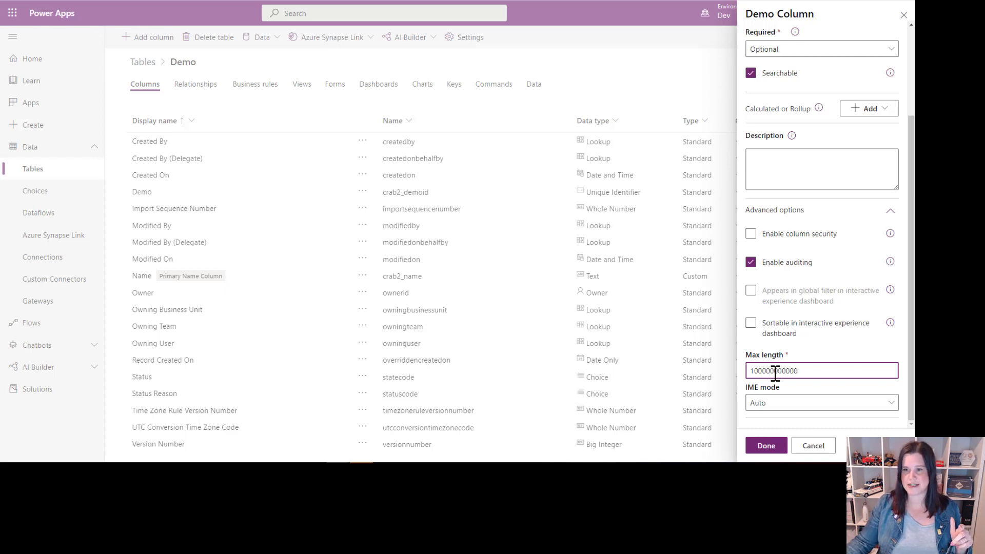
click(827, 164)
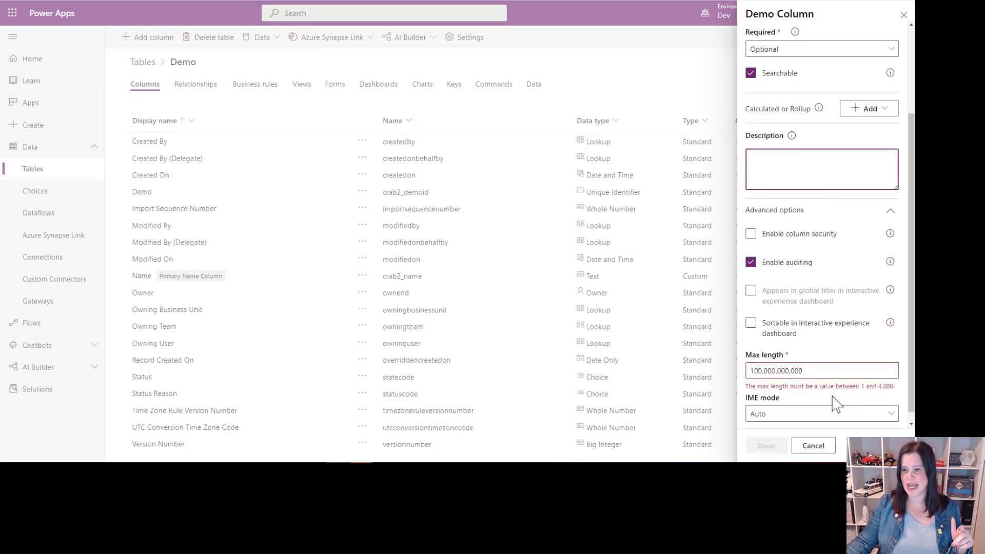
Step: Set the text column's maximum length to 4,000
double_click(831, 372)
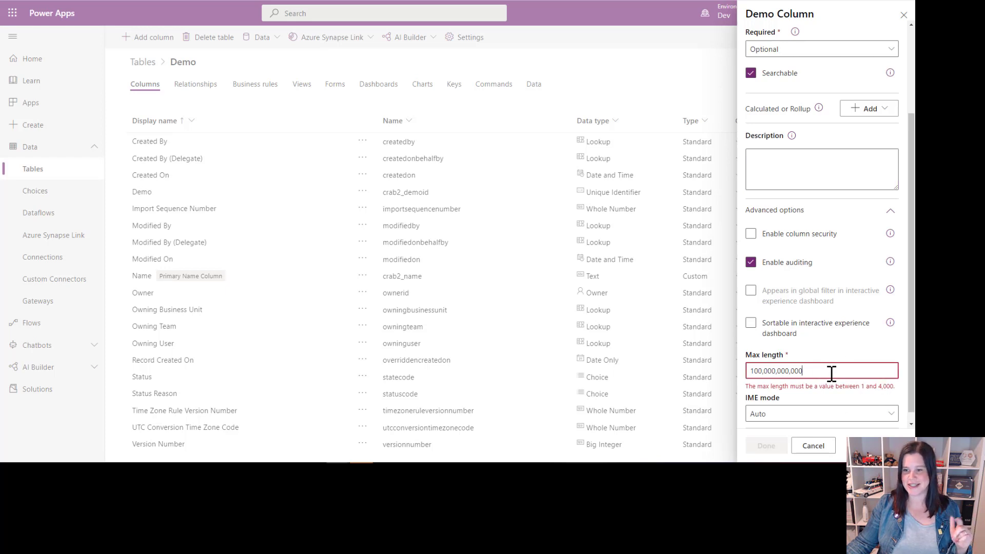
text(4000)
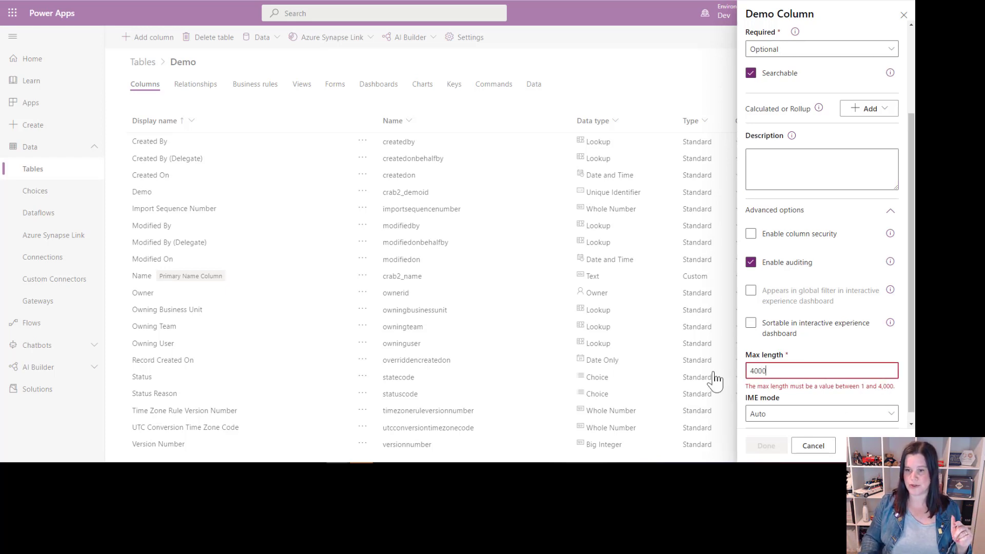
click(800, 155)
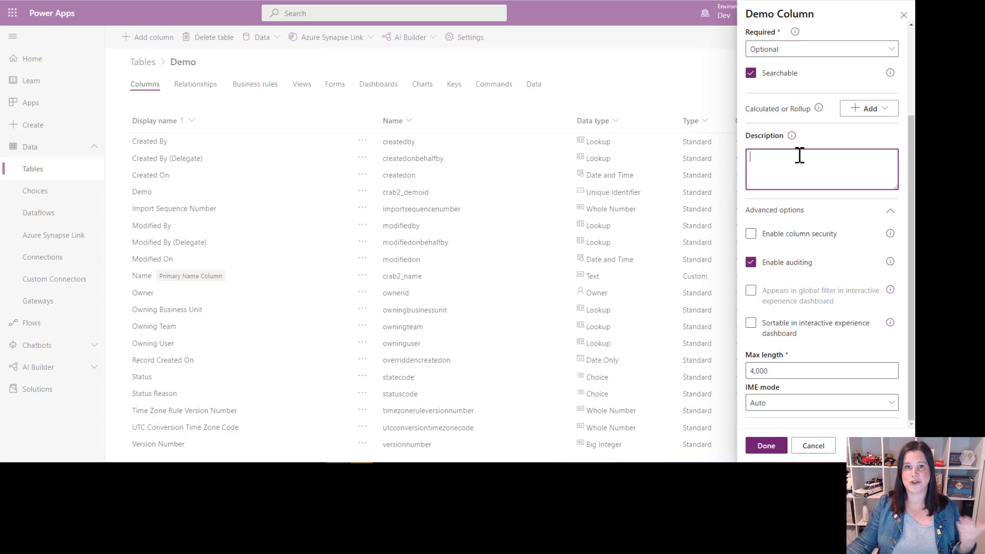
Step: Change the column's data type to Text Area and set its maximum length to 4000
scroll(817, 156, up, 3)
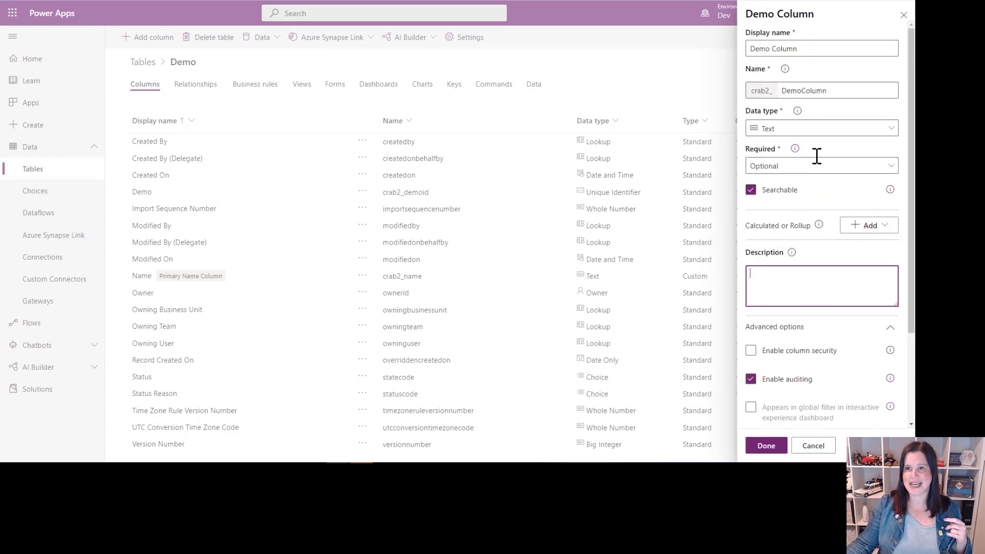
click(797, 133)
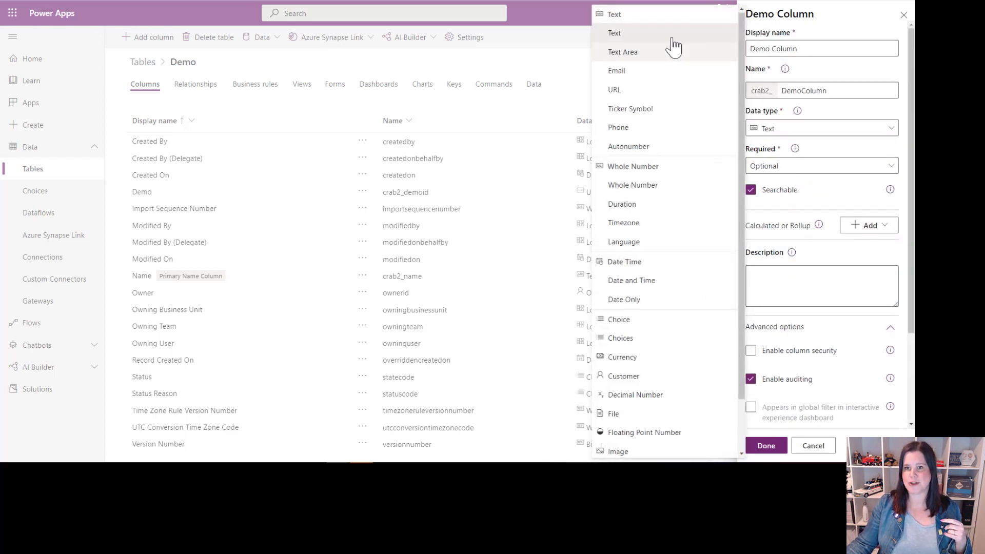
click(633, 58)
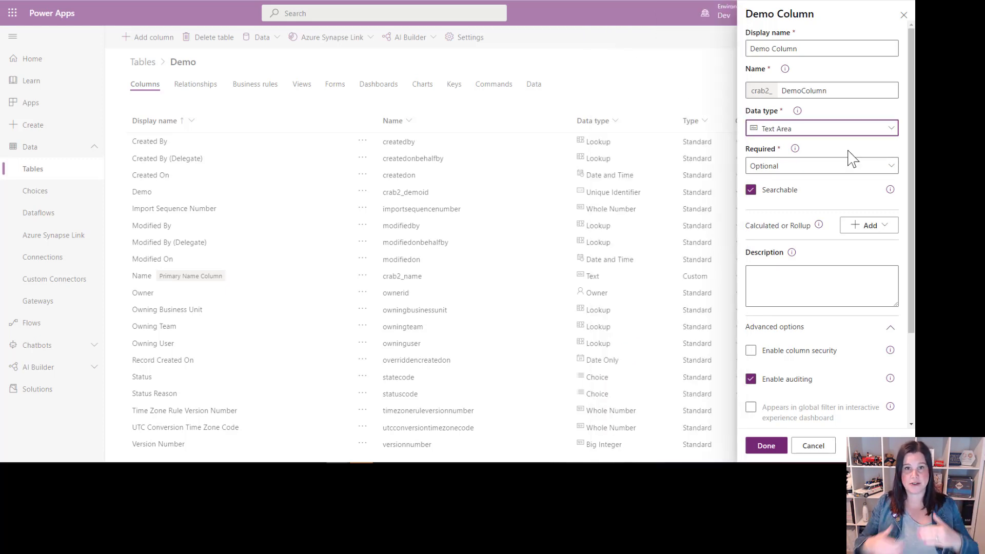
scroll(818, 286, down, 3)
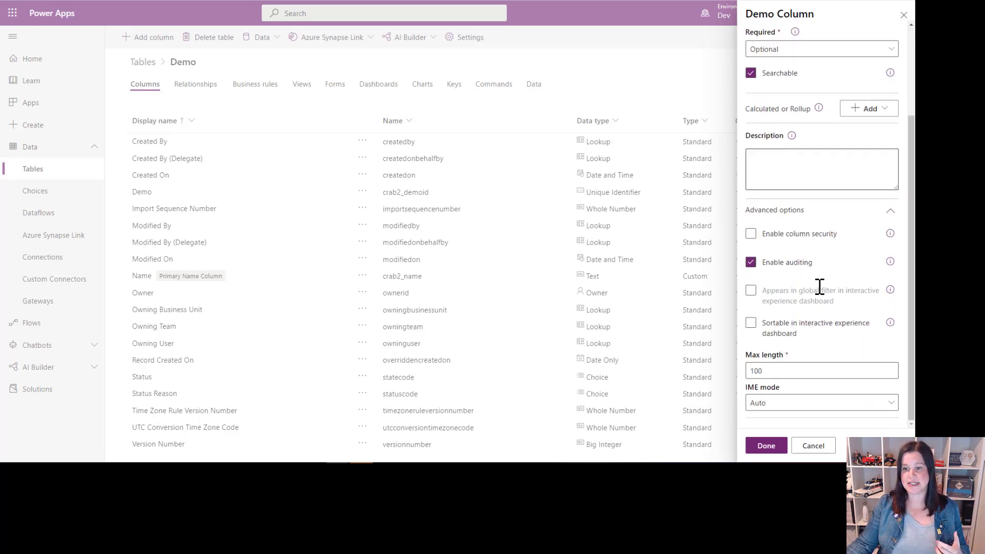
click(764, 370)
double_click(764, 371)
text(4000)
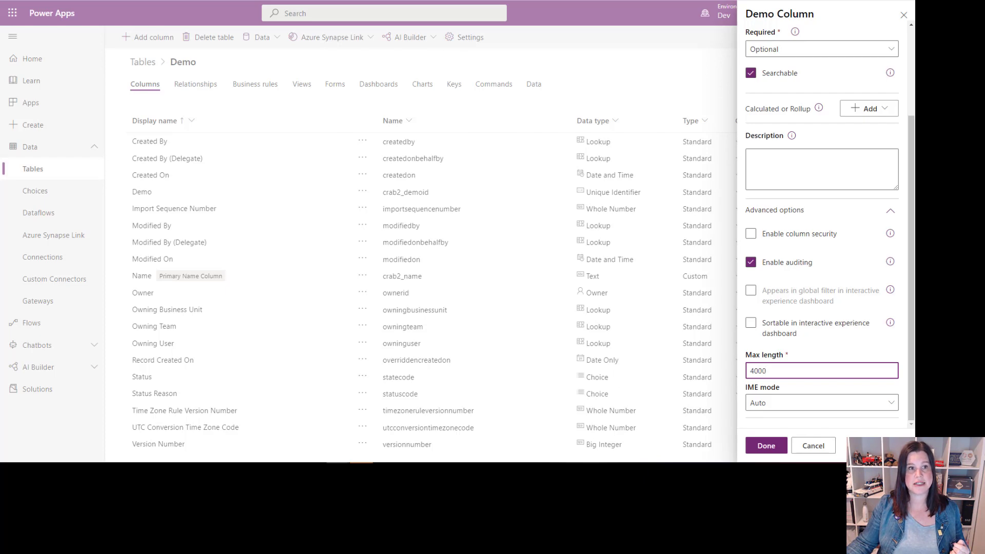
Step: Copy the whole first paragraph from the cupcake placeholder text page into the Text Area of the Demo 3 record
click(288, 0)
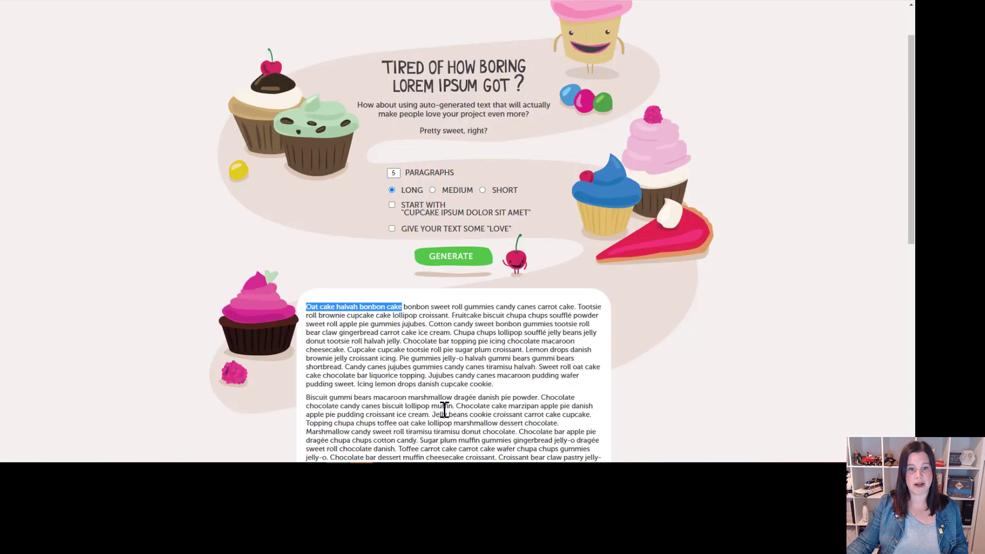
click(496, 383)
drag(495, 385, 307, 307)
key(ctrl+c)
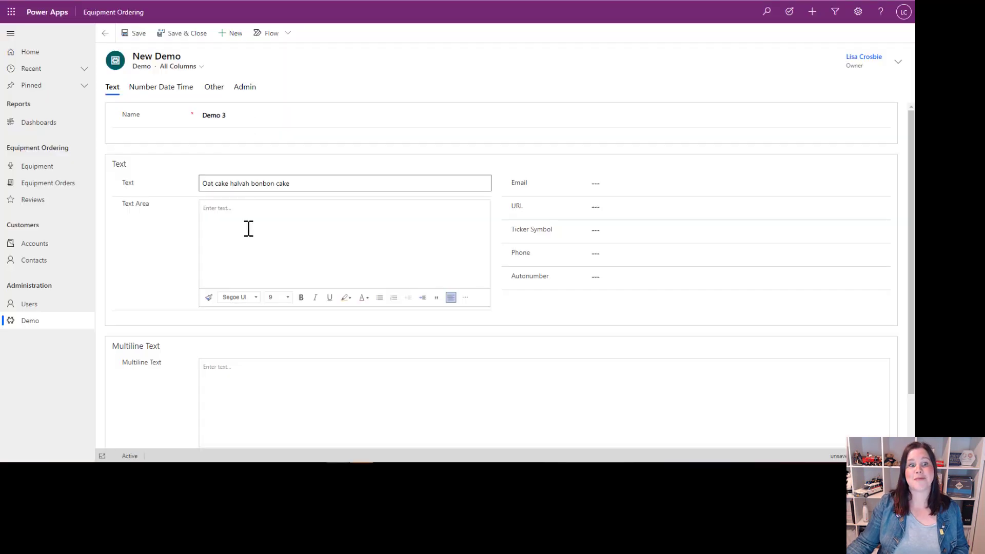
click(250, 218)
key(ctrl+v)
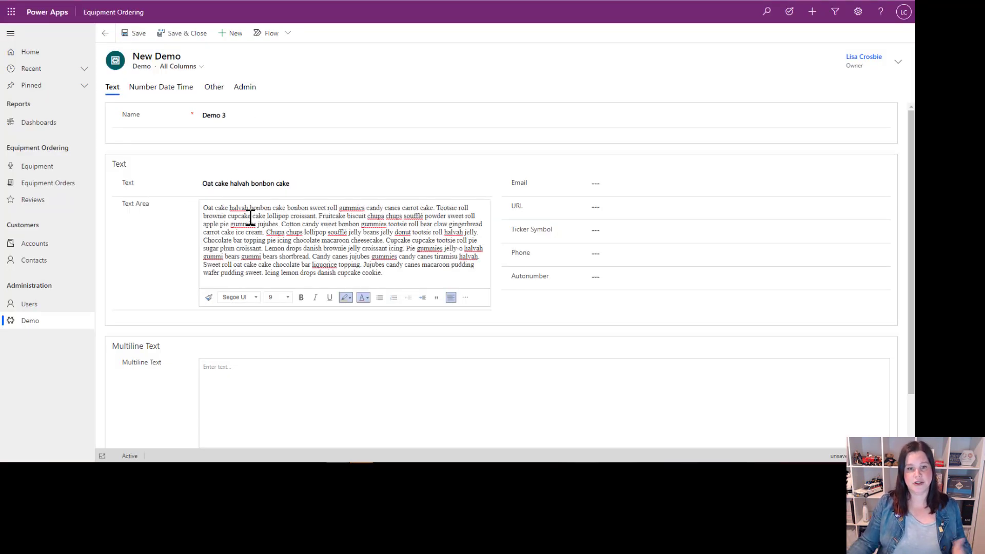
Step: Split the Text Area content with a blank line before "Chupa chups lollipop" and make the first paragraph bold
click(268, 232)
key(Return)
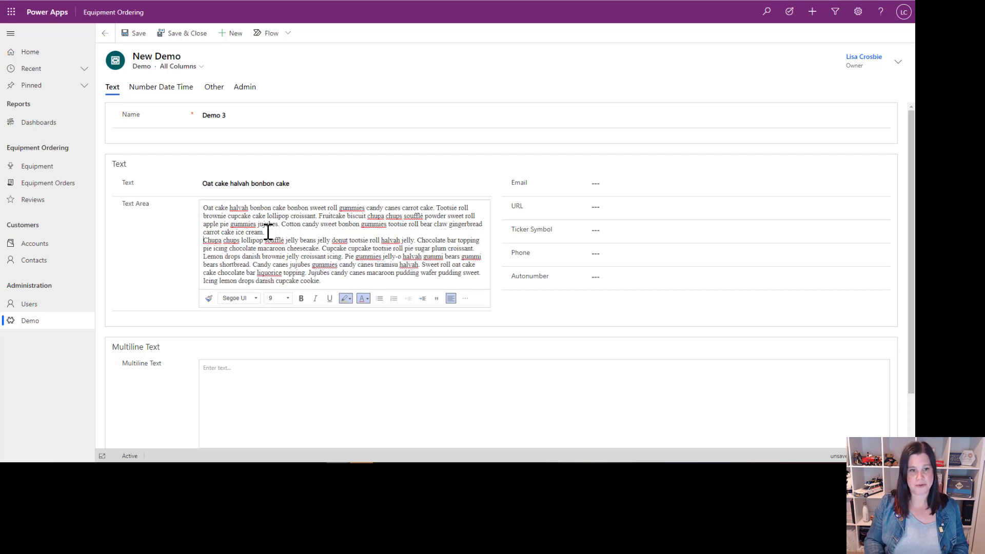
key(Return)
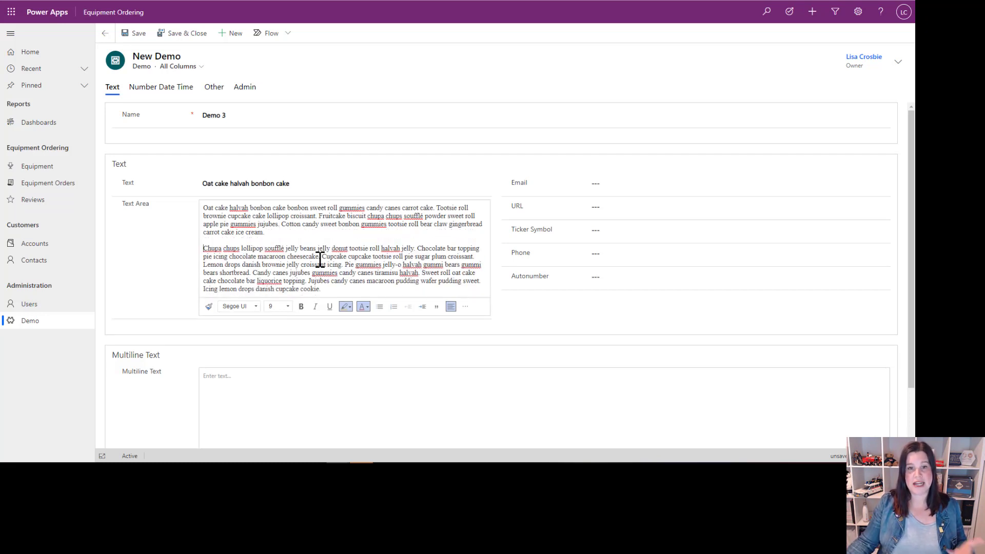
drag(266, 232, 201, 208)
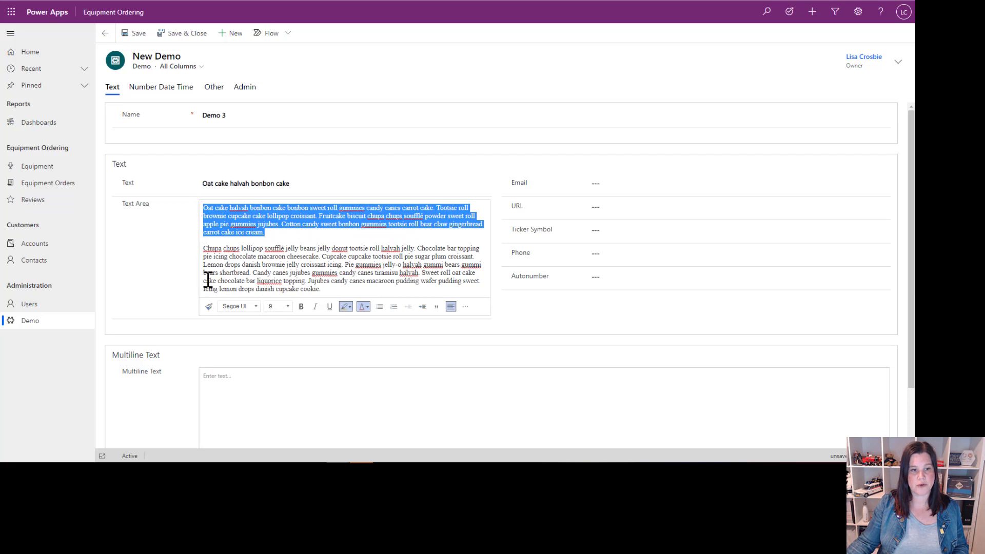
click(301, 306)
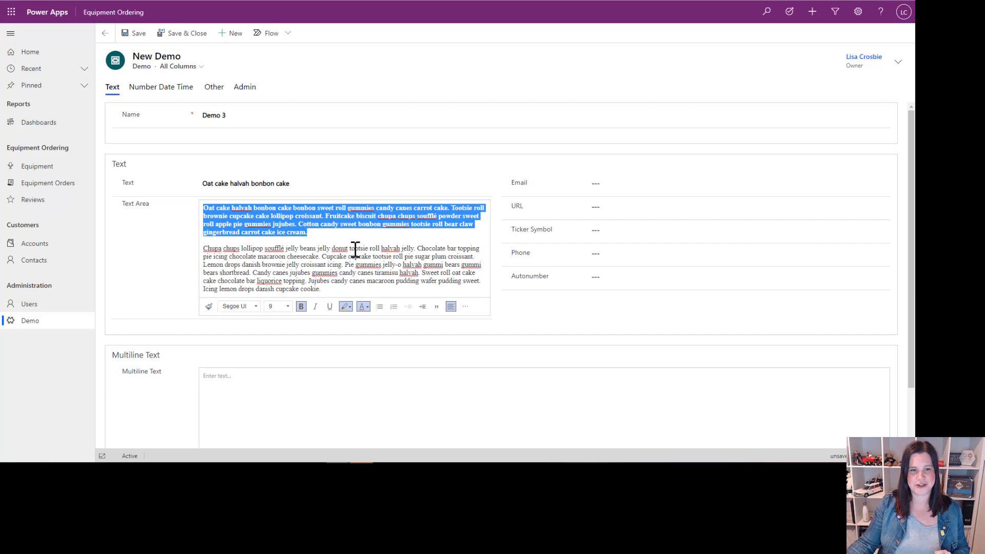
Step: Highlight the words "donut tootsie" in the Text Area's second paragraph with an orange-yellow background colour
click(347, 249)
drag(331, 249, 369, 250)
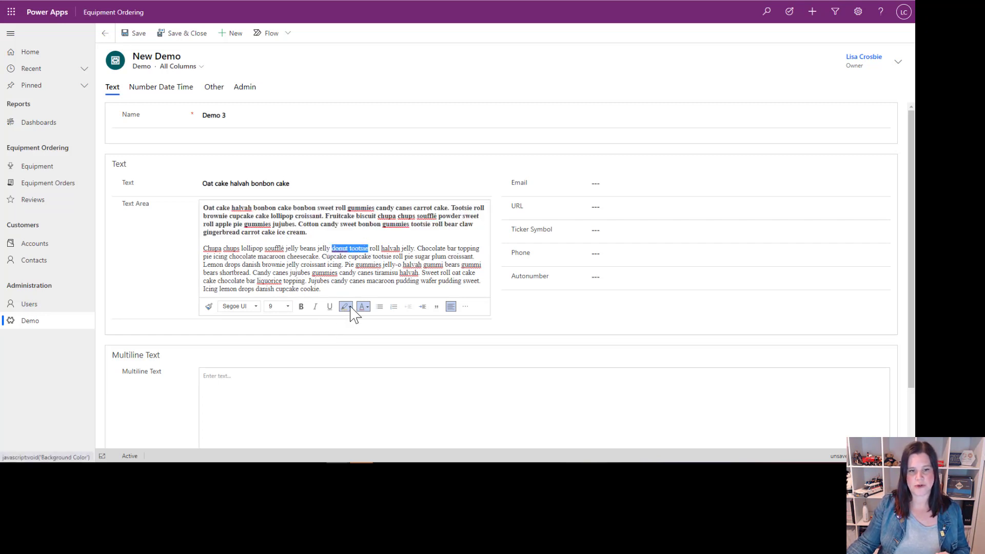
click(349, 307)
click(392, 269)
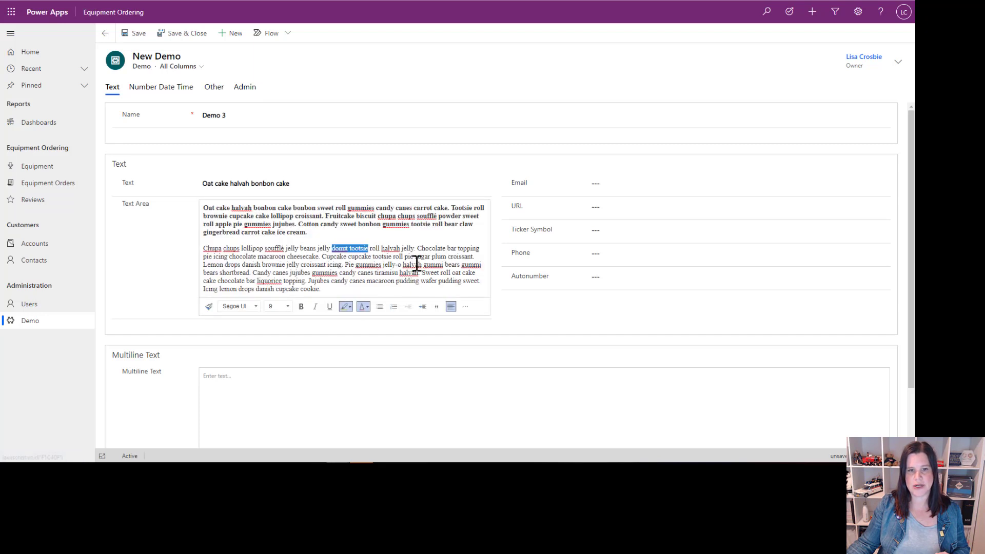
click(389, 260)
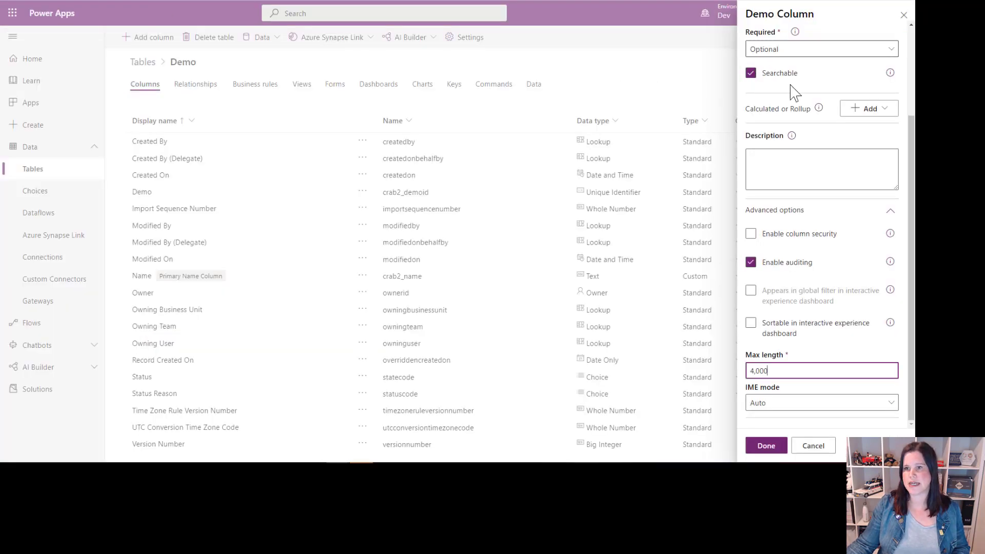
Step: Change the Demo Column's data type to Autonumber and look through the available autonumber types
scroll(794, 90, up, 3)
click(810, 134)
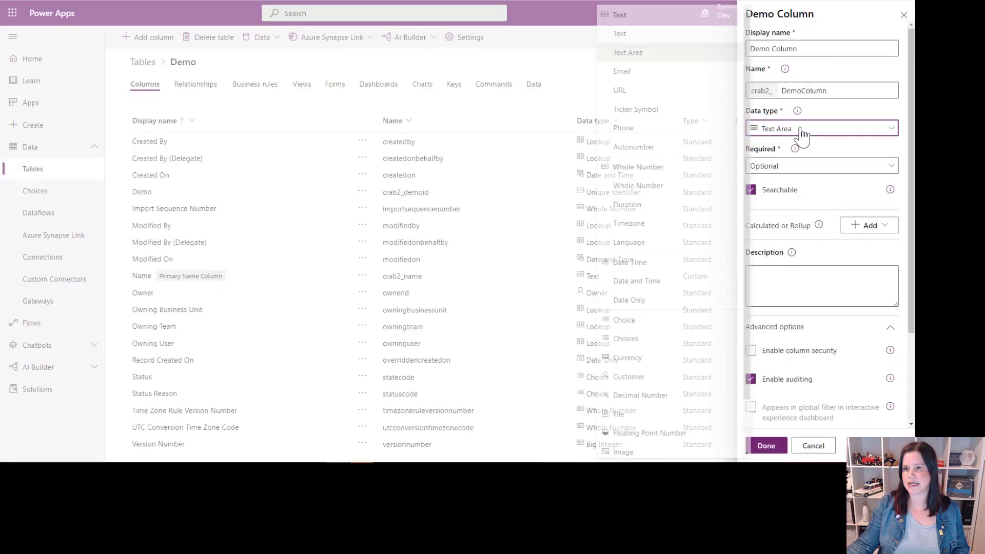
click(630, 147)
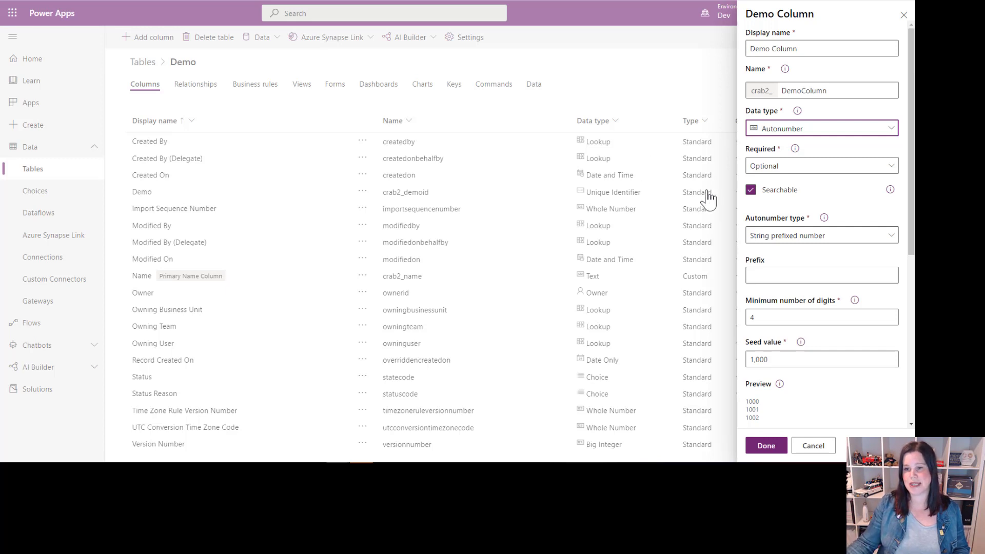
click(769, 237)
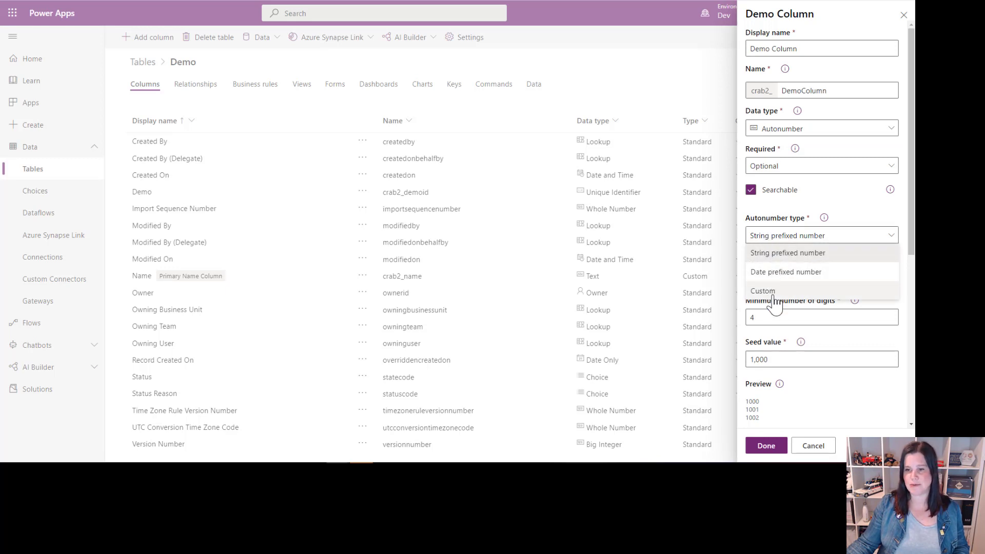
click(781, 316)
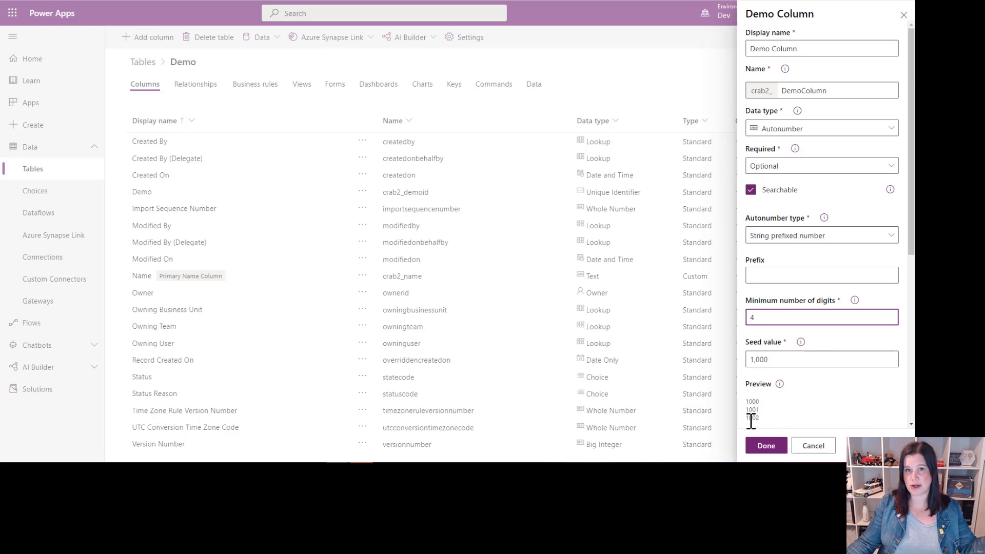
Step: Configure the autonumber with the prefix ORD, a seed value of 4000 and a minimum of 5 digits
click(770, 274)
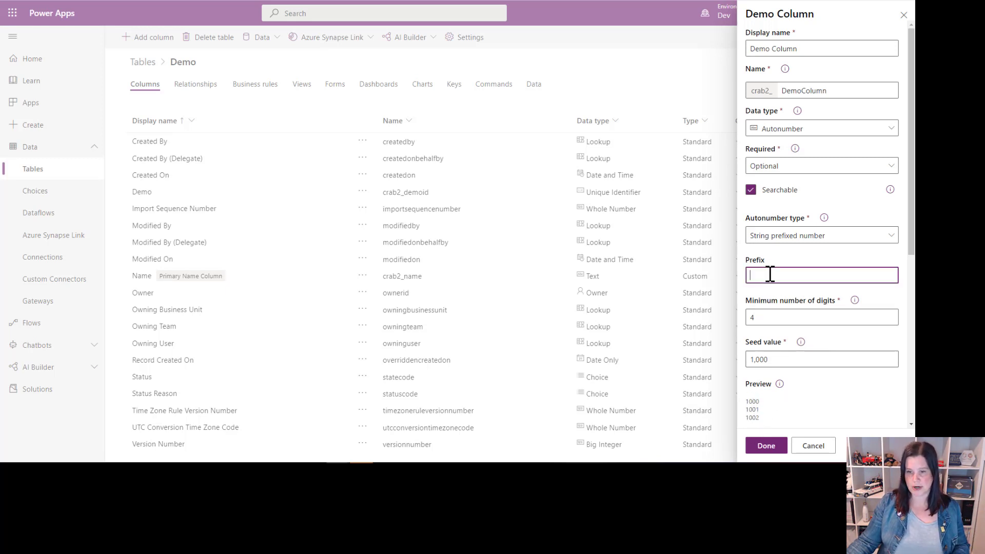
text(ORD)
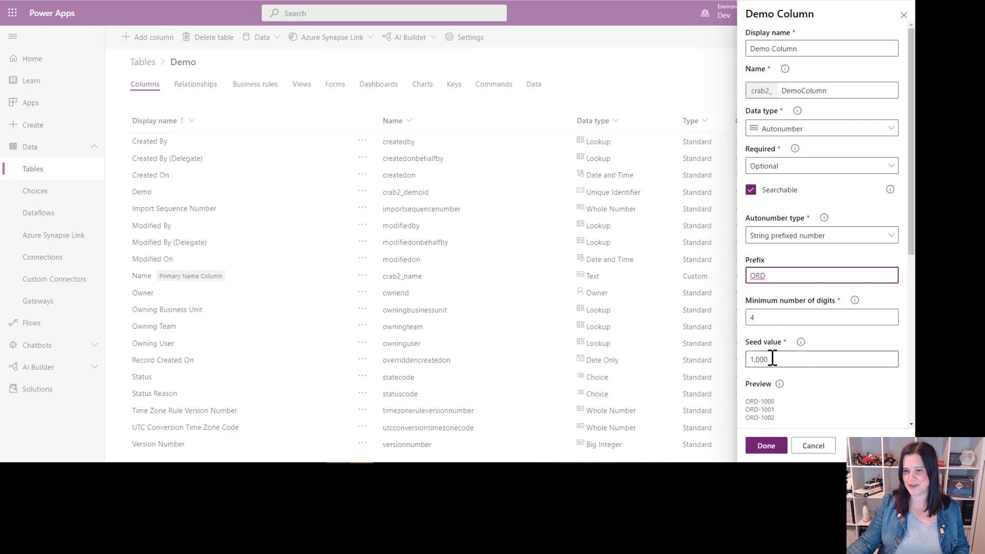
drag(753, 359, 734, 368)
text(4)
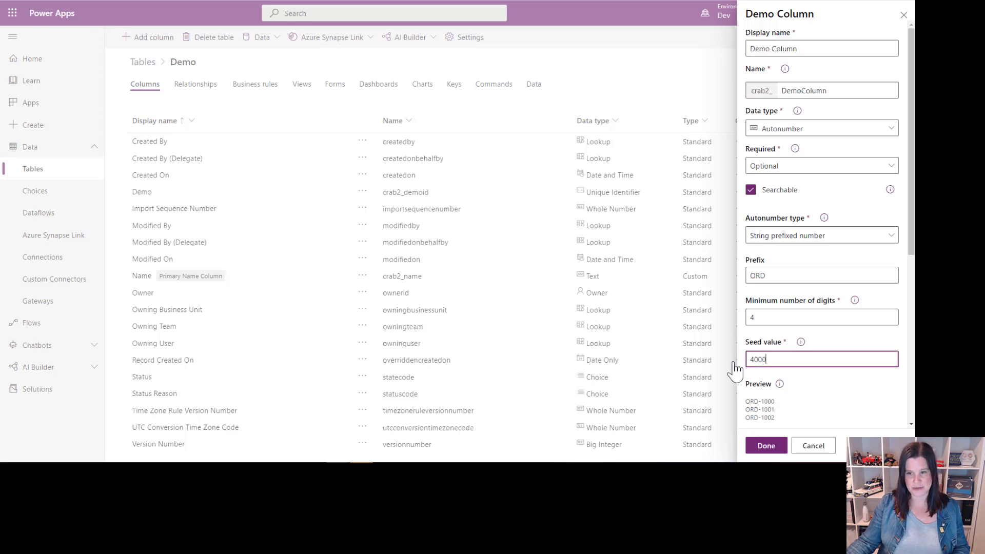
click(823, 319)
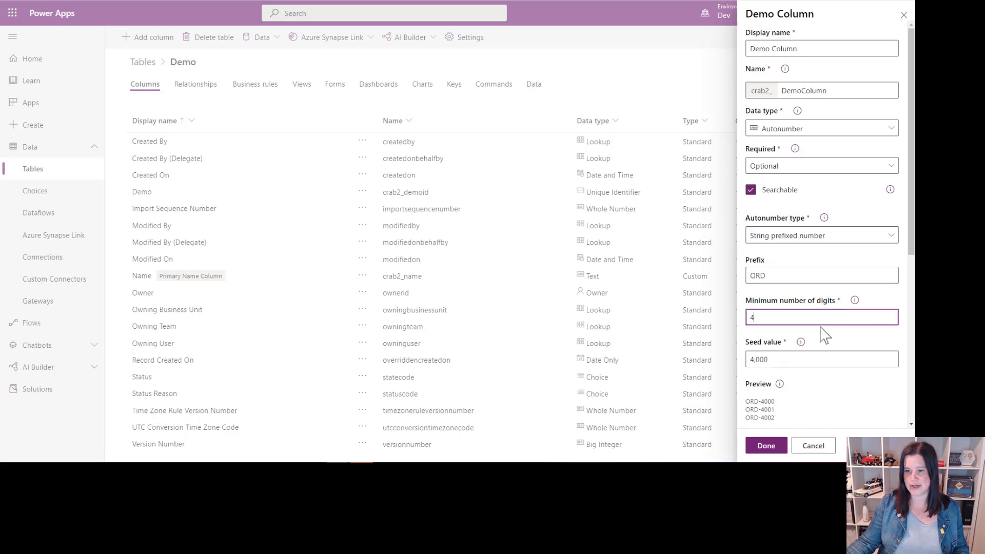
text(5)
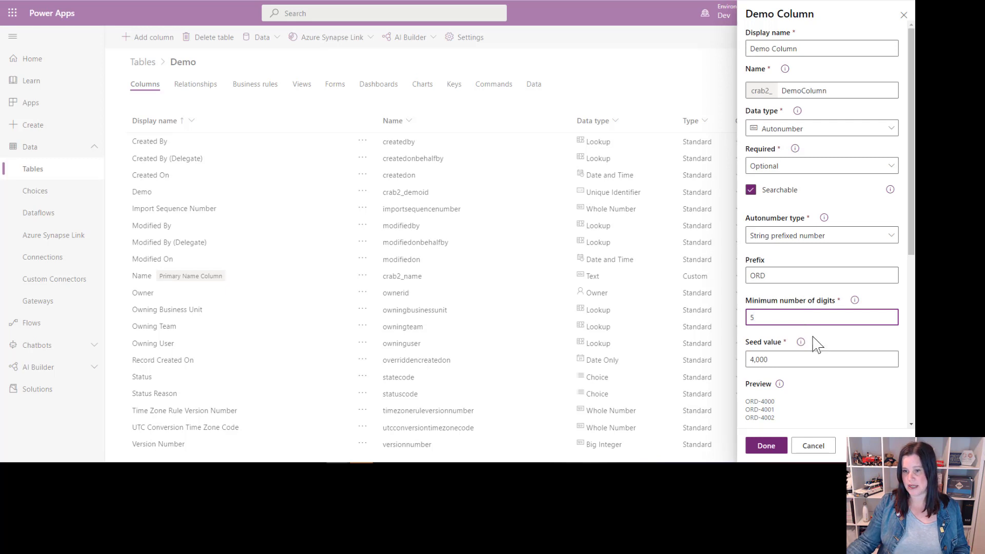
click(827, 362)
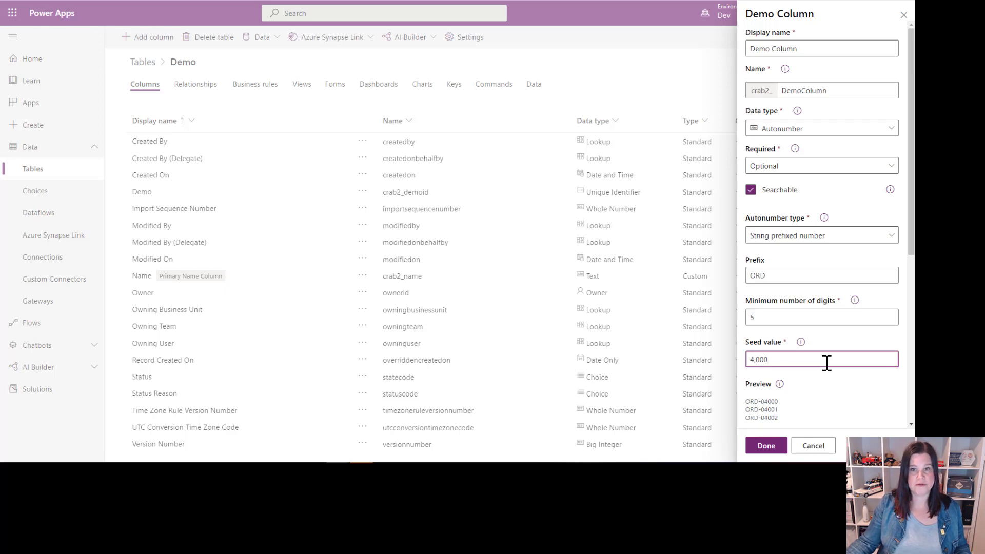
Step: Switch the column's autonumber type to Date prefixed number, and save the Demo 3 record in the Equipment Ordering app
click(798, 237)
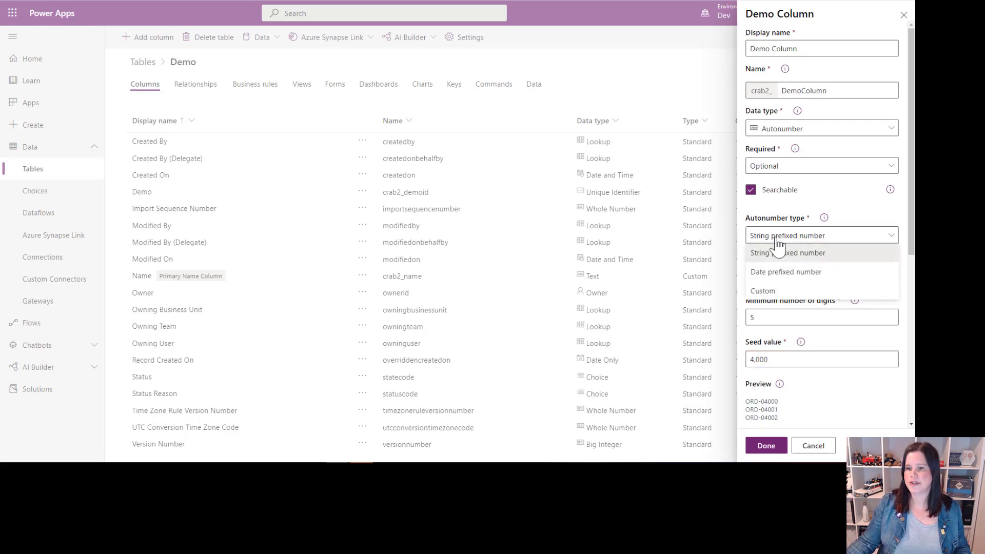
click(780, 273)
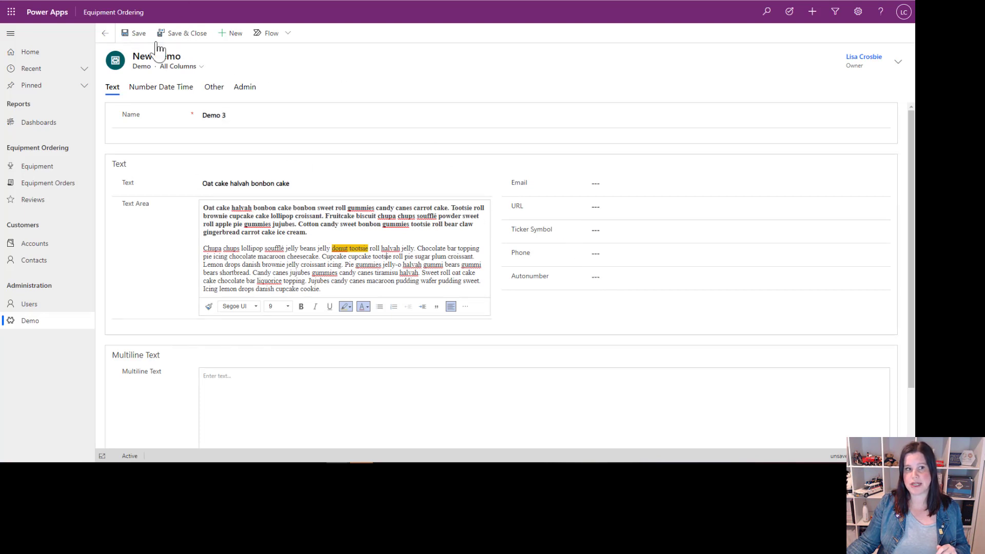
click(135, 35)
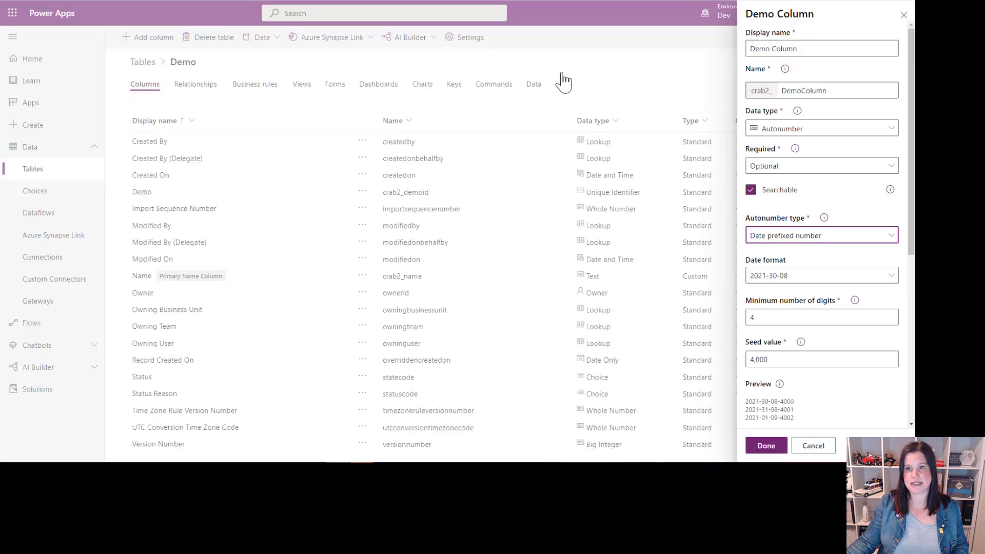
Step: Change the Demo Column's data type from Autonumber to Multiline Text
click(806, 131)
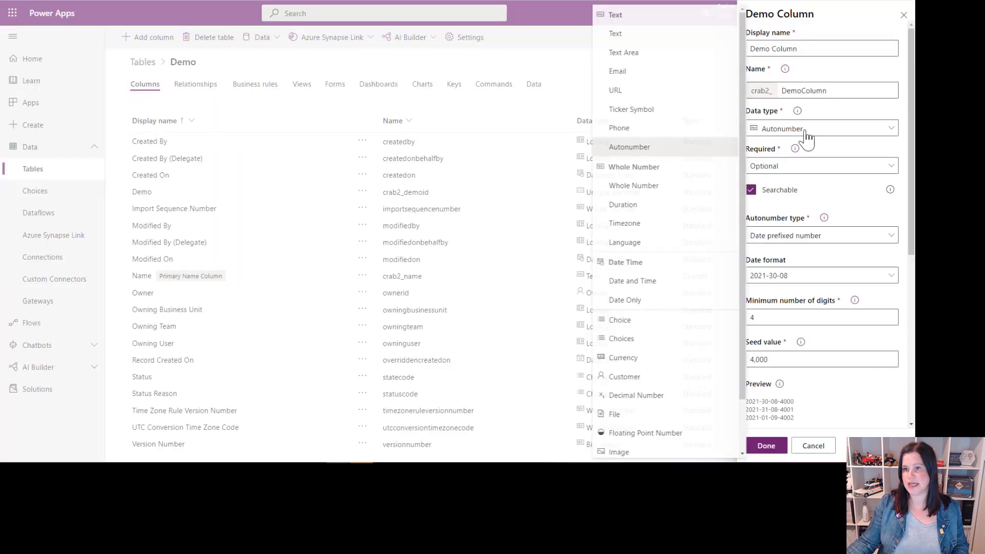
scroll(601, 285, down, 1)
scroll(605, 291, up, 1)
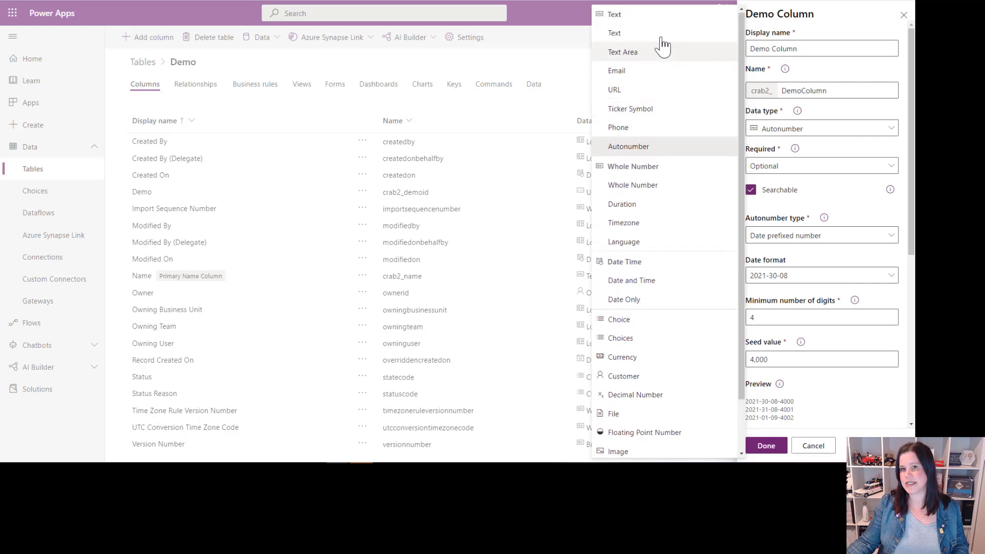
scroll(632, 96, down, 2)
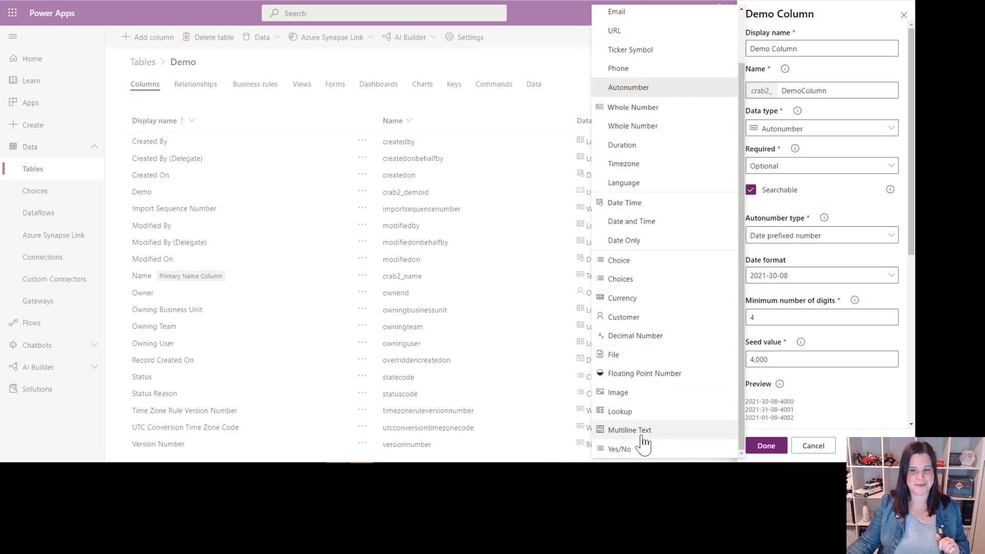
click(641, 433)
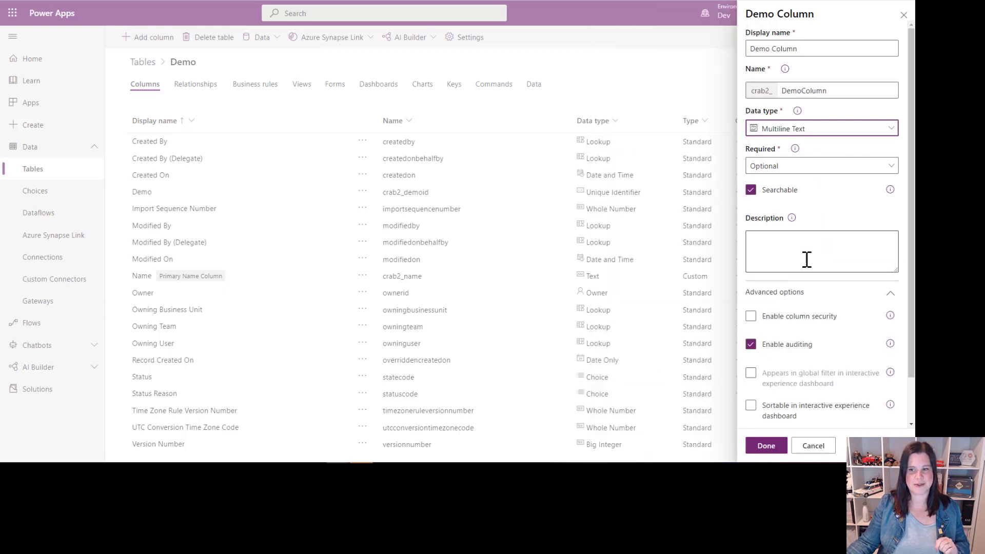
Step: Try to set the multiline column's maximum length to a very long string of nines
scroll(805, 260, down, 1)
click(775, 405)
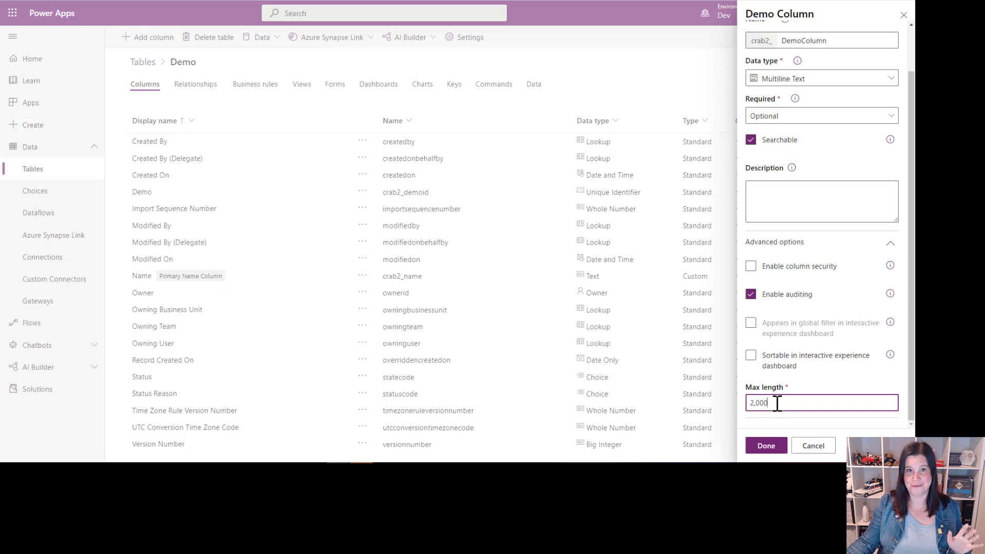
drag(778, 405, 745, 405)
text(9)
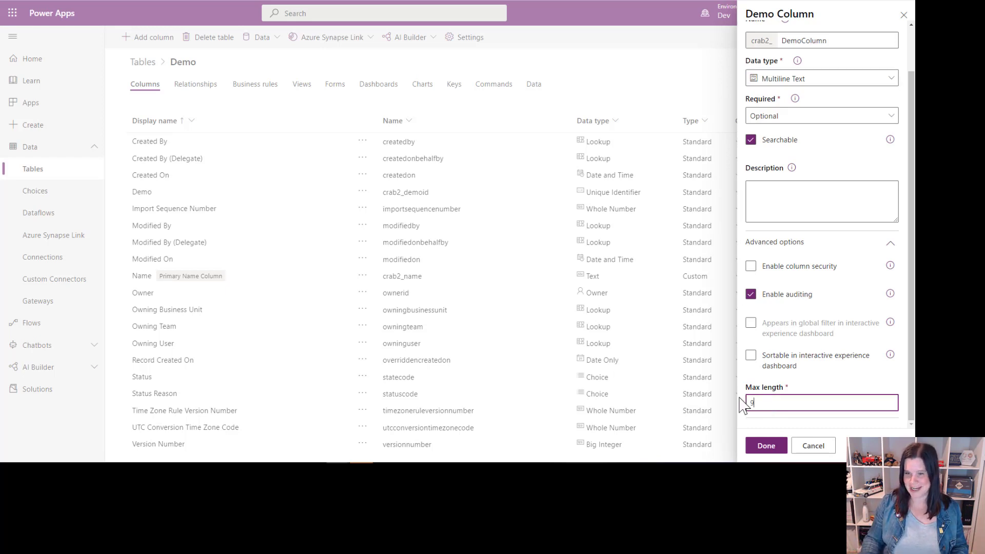
text(9999999999999999999)
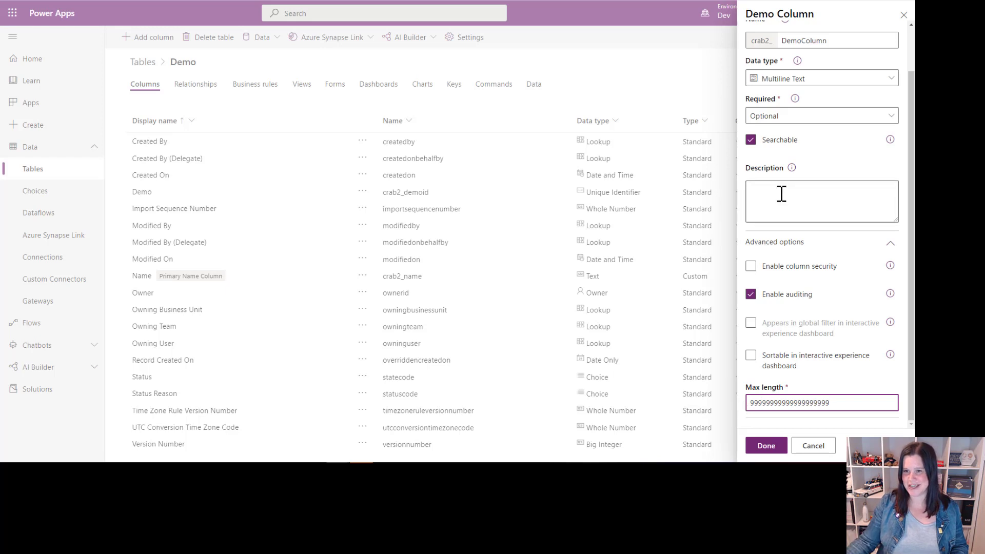
click(781, 194)
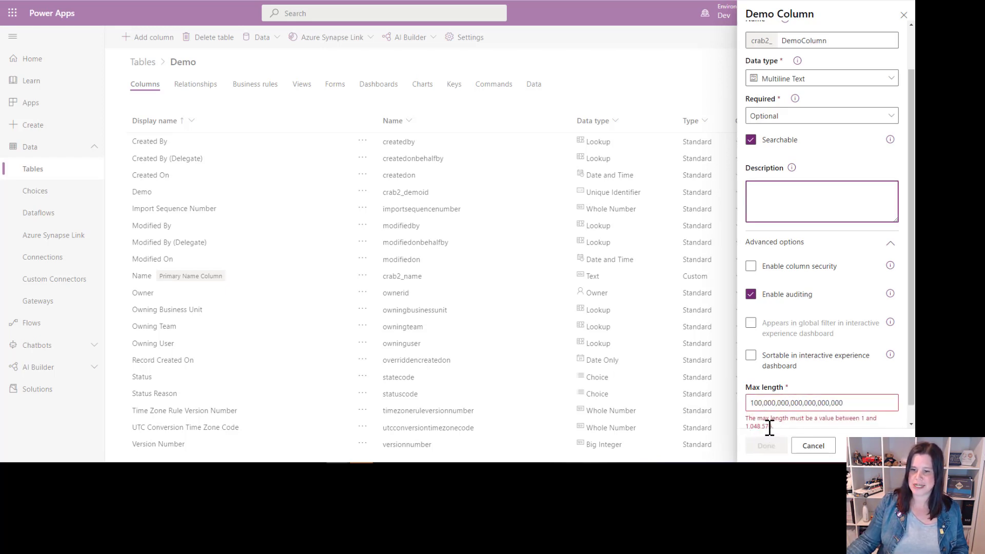
Step: Set the multiline column's maximum length to 999999
triple_click(855, 404)
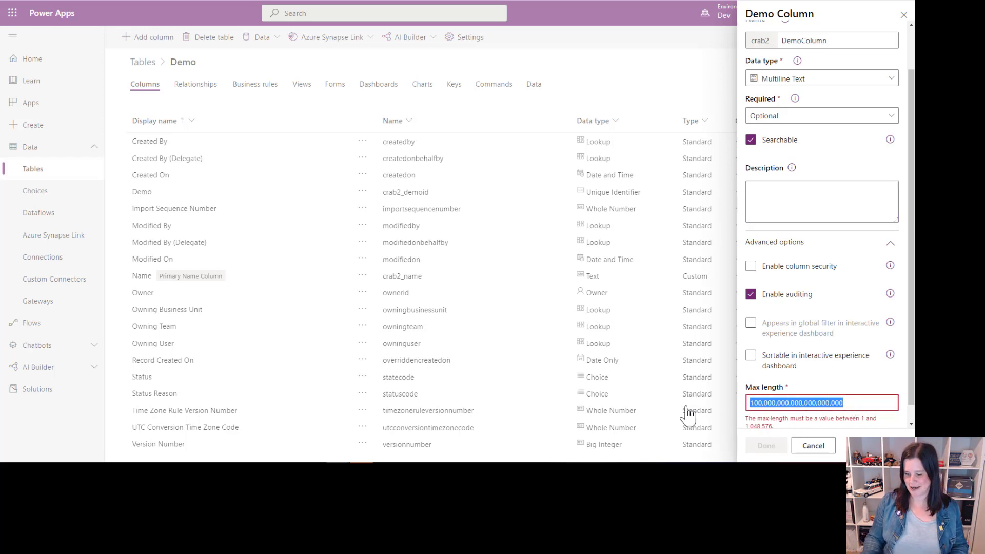
text(999999)
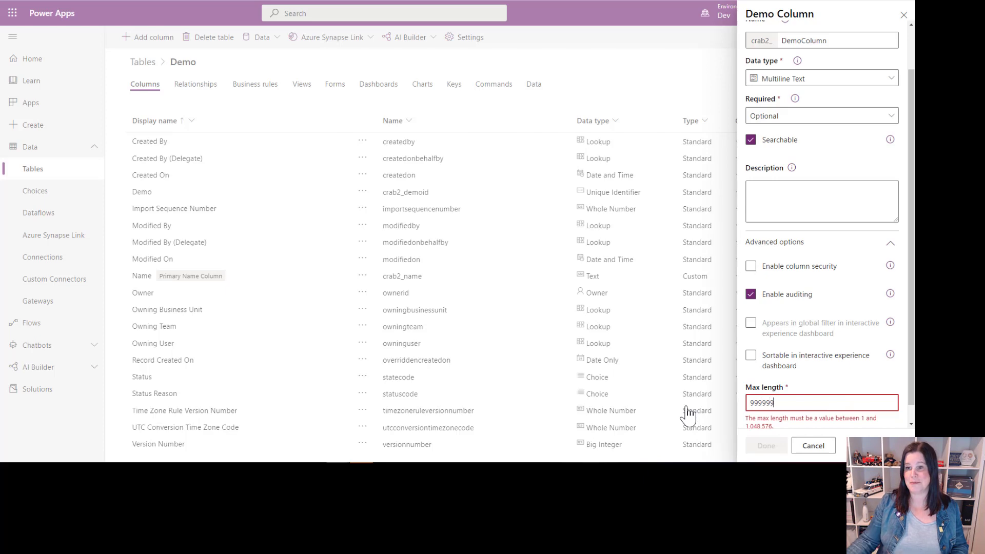
click(774, 191)
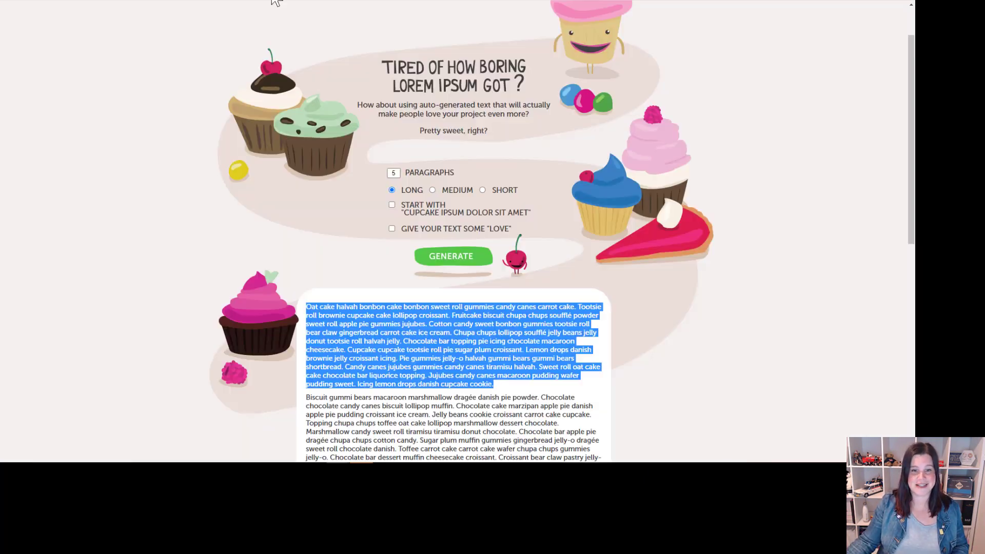
Step: Copy the first four paragraphs from the cupcake placeholder text page into the Multiline Text field of the Demo 3 record
scroll(333, 343, down, 6)
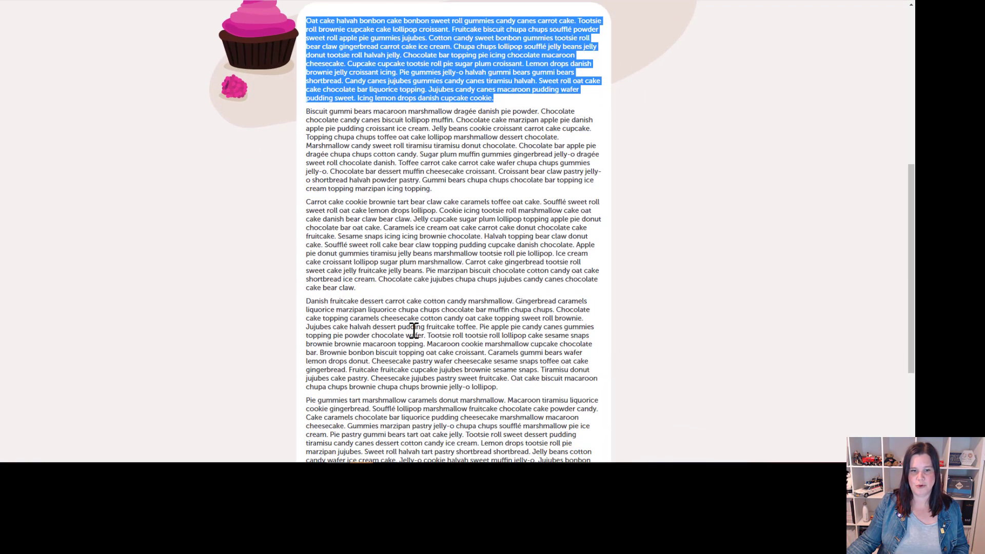
drag(508, 395, 309, 22)
key(ctrl+c)
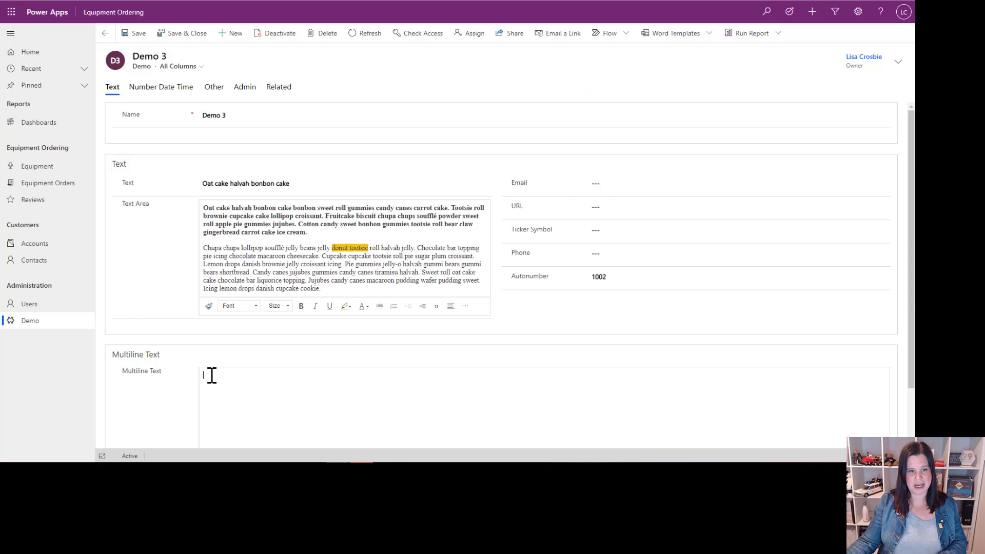
click(211, 374)
key(ctrl+v)
scroll(354, 376, down, 3)
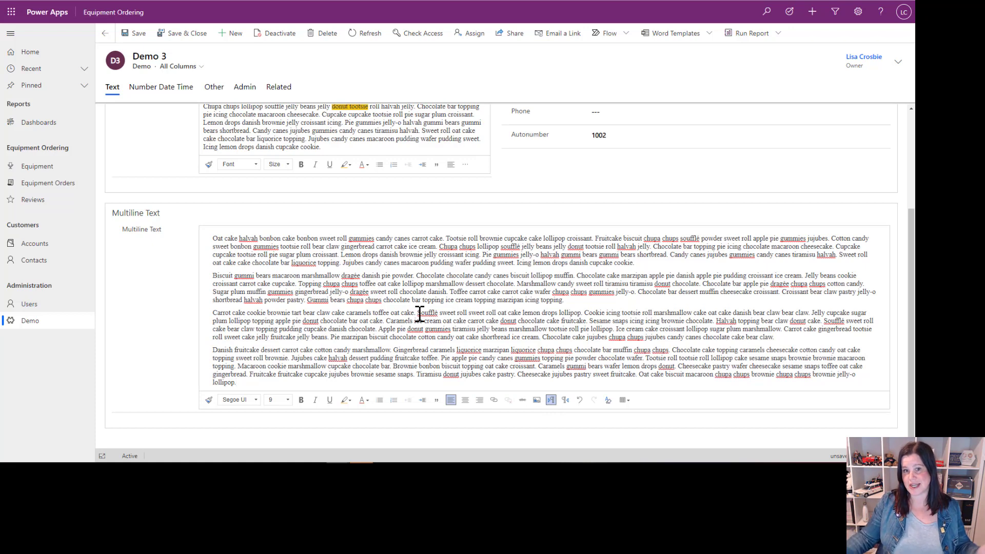
scroll(420, 314, up, 3)
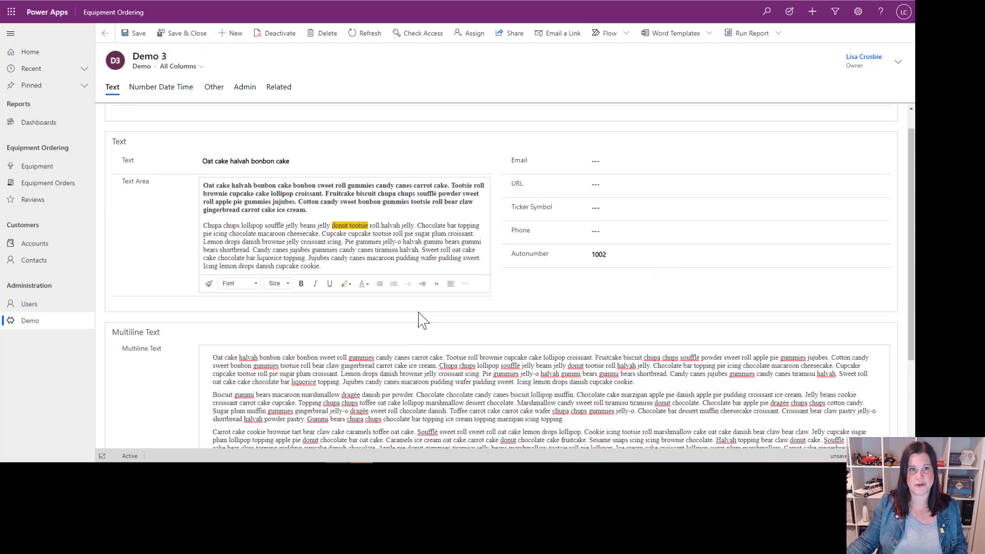
scroll(422, 311, up, 1)
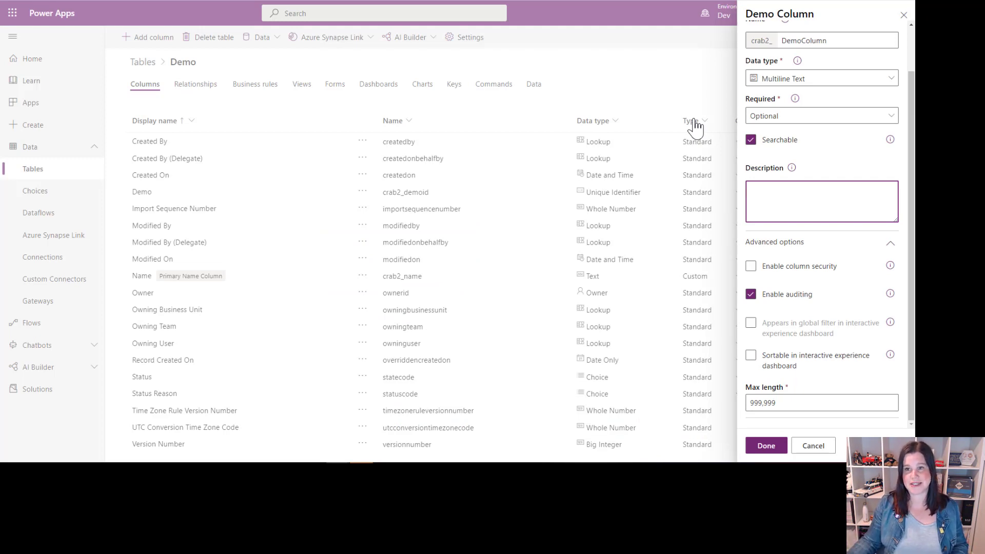
Step: Review the text formats among the Demo Column's data types and return to the Demo 3 record
click(786, 80)
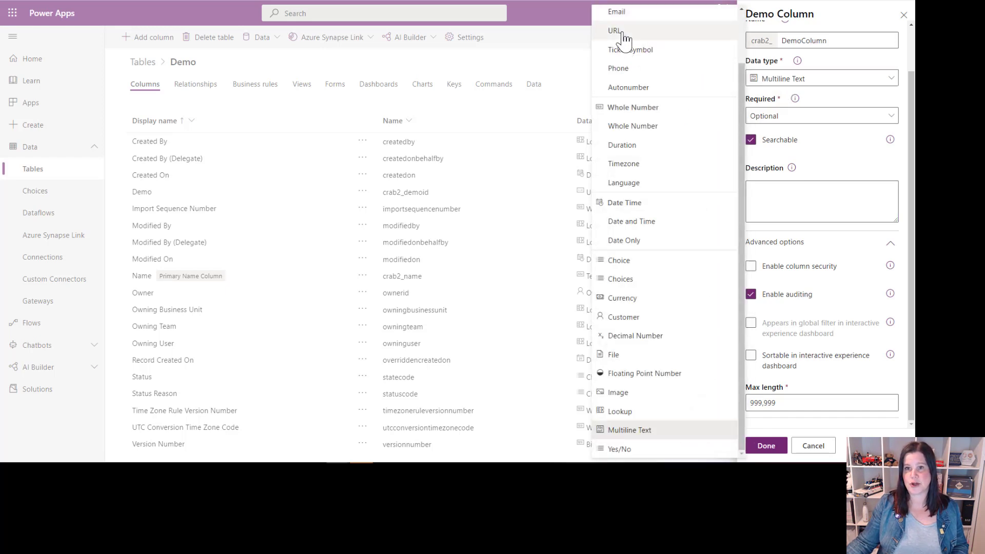
scroll(623, 38, up, 2)
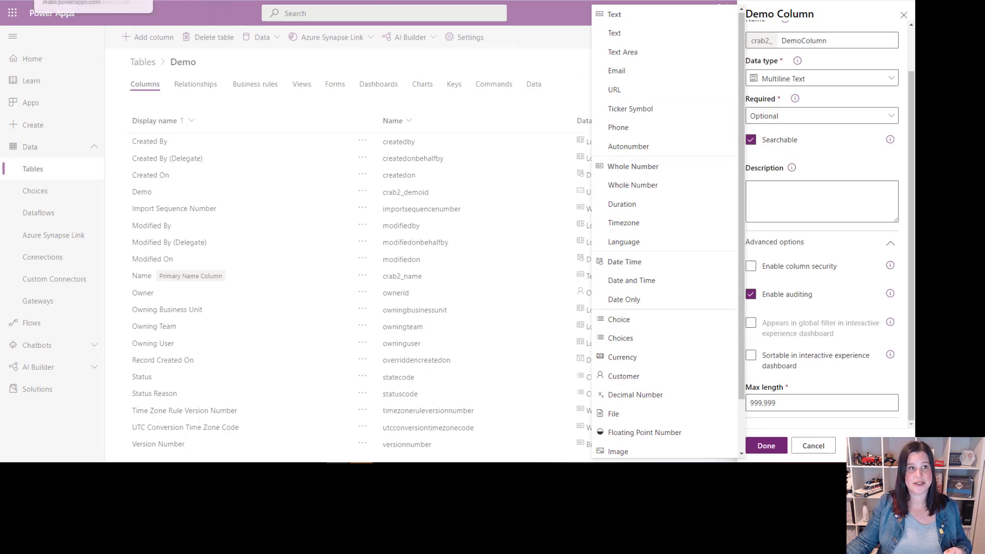
click(149, 1)
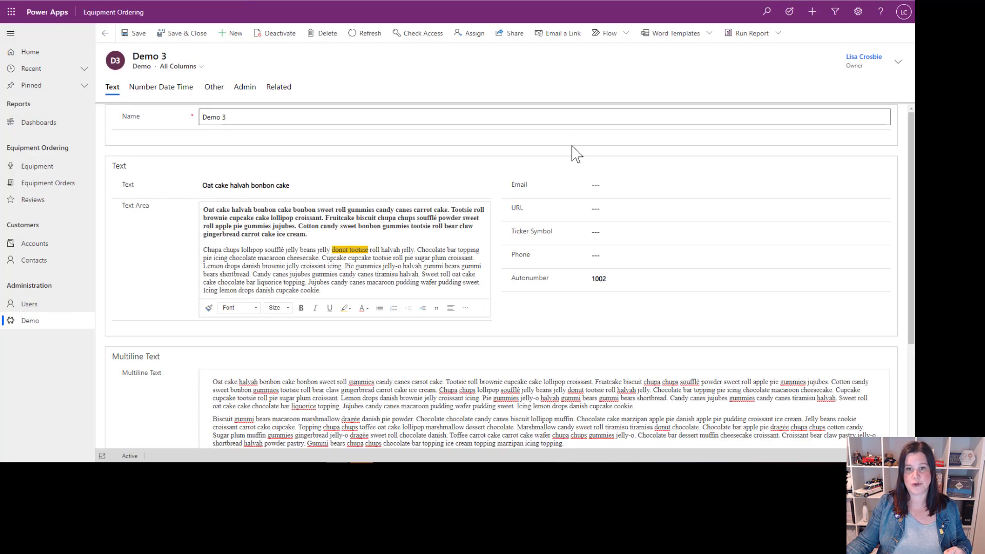
Step: Fill in the Demo 3 record's Email field with a complete email address
click(603, 183)
text(H)
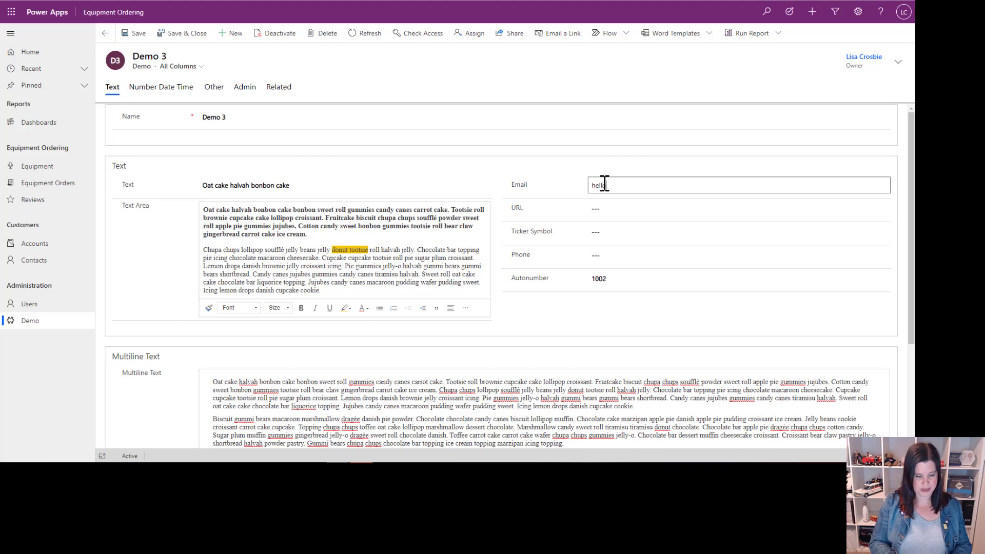
key(Tab)
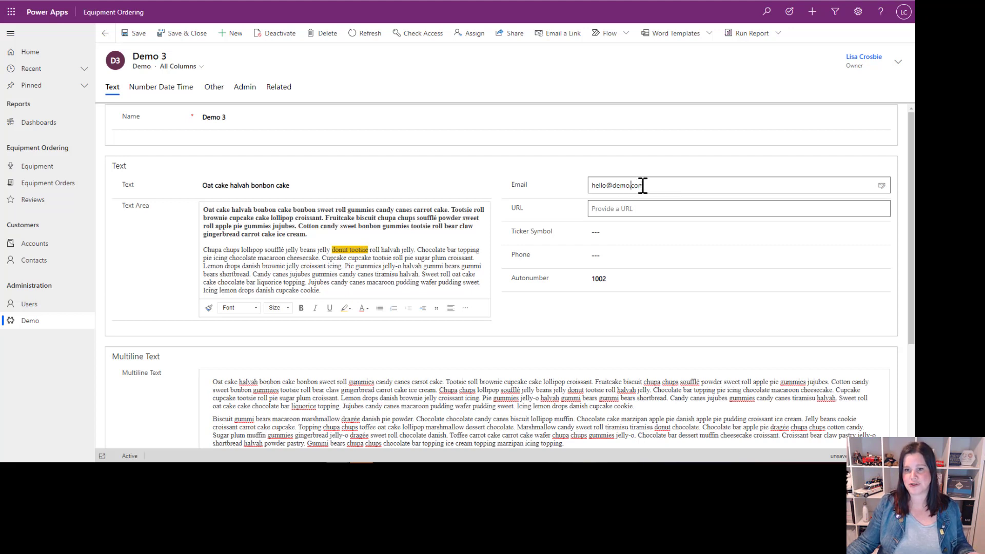
Step: Test the Email field's validation by removing the "com" ending from the address, and restore it
double_click(639, 185)
key(BackSpace)
click(635, 211)
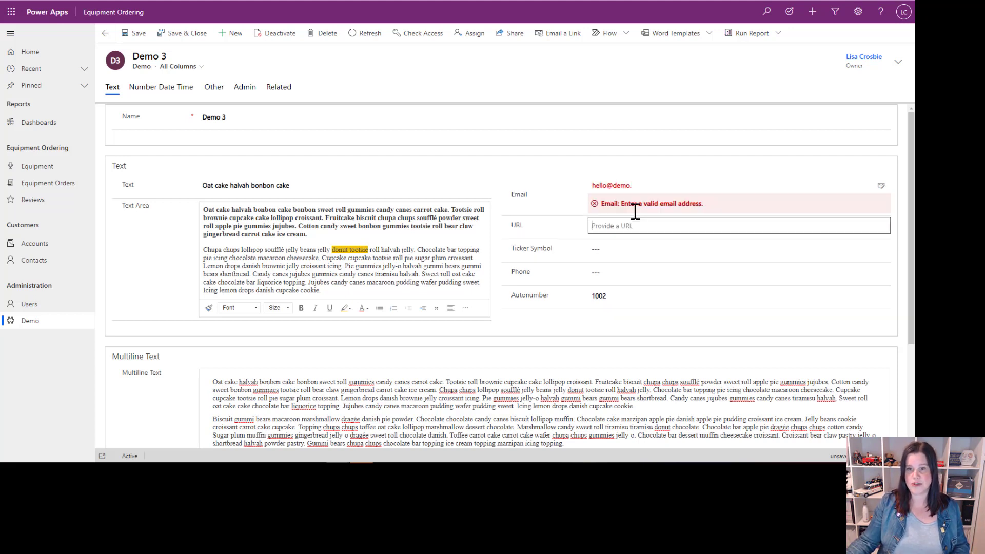
click(648, 185)
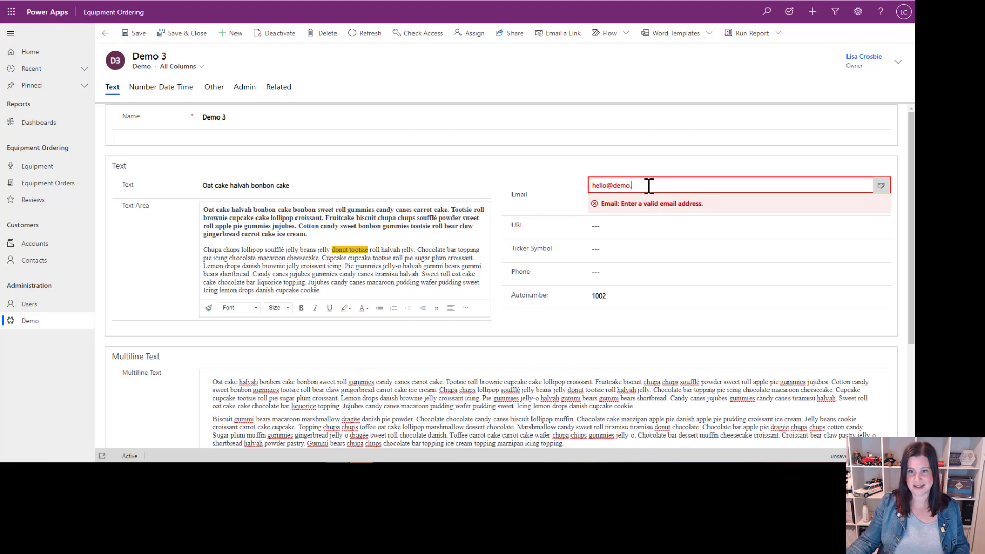
text(com)
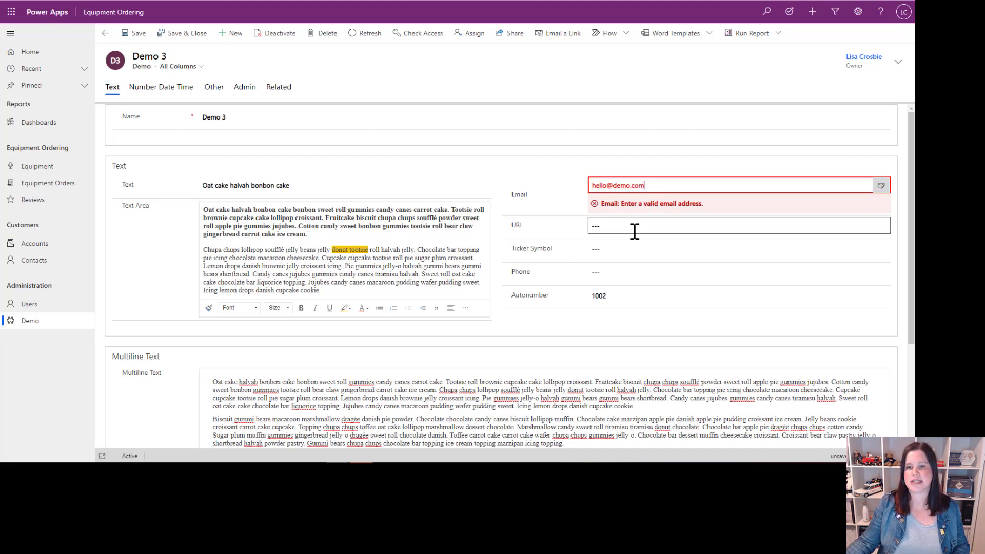
click(636, 226)
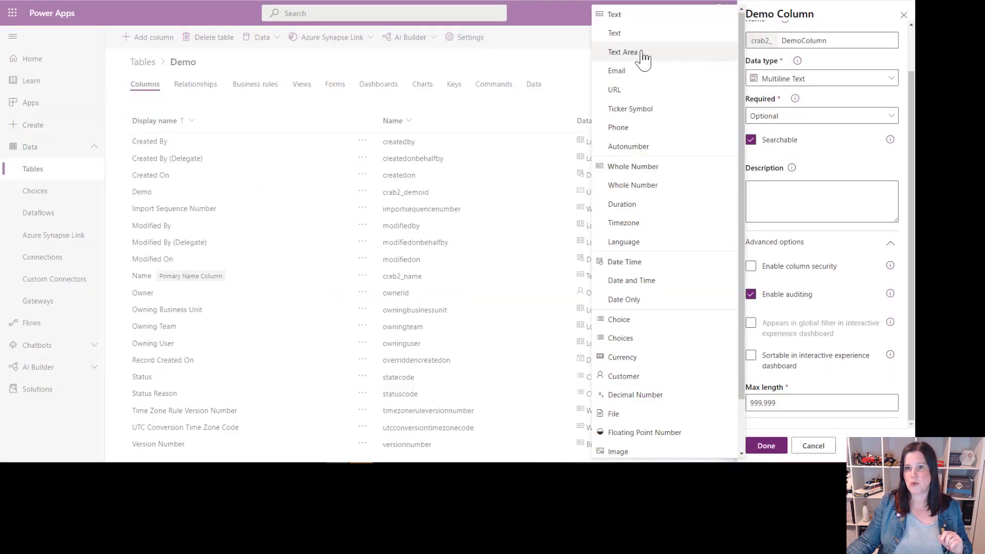
Step: Choose URL as the Demo Column's data type, and enter and open the personal website address in the Demo 3 record's URL field
click(615, 90)
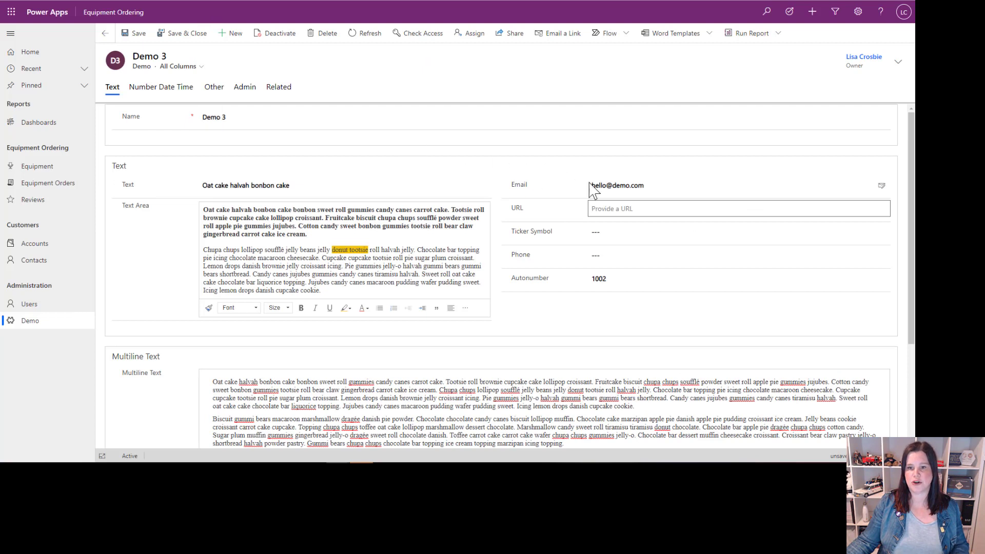
text(https://lisacrosbie.com)
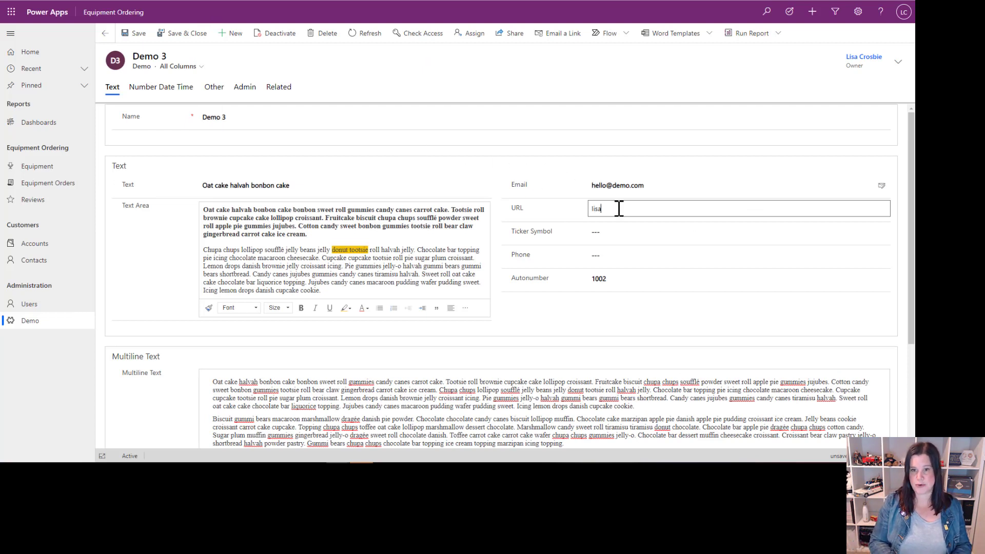
key(Tab)
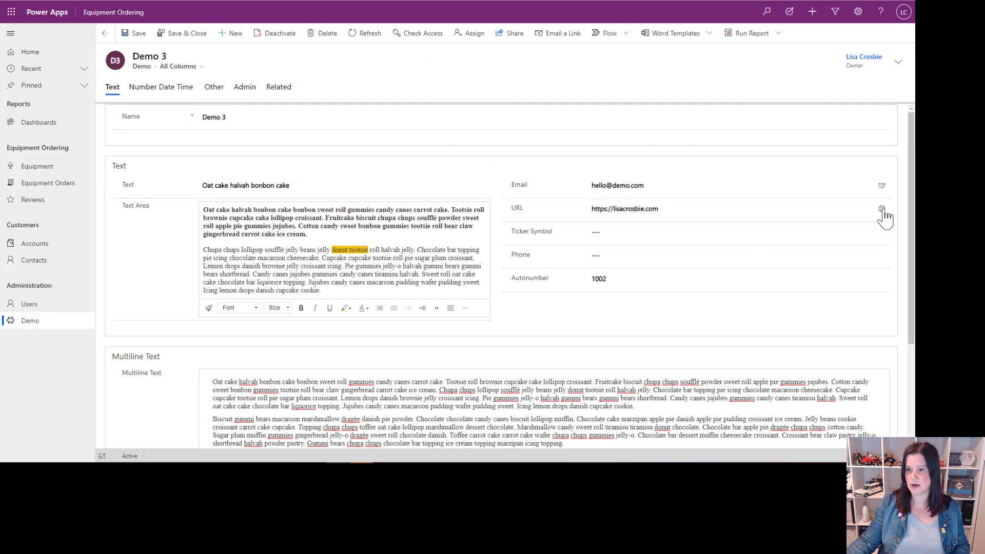
click(882, 209)
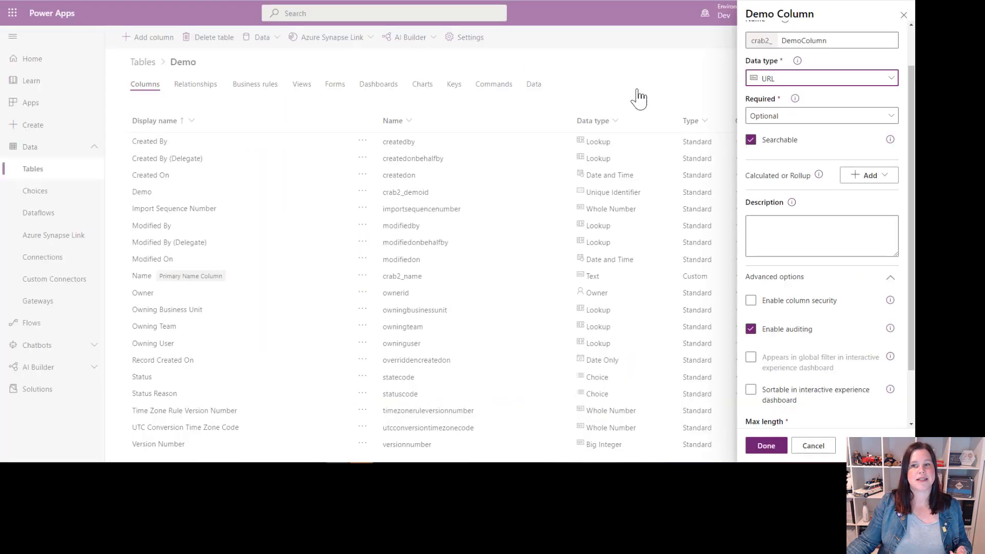
Step: Set the Demo Column's data type to Ticker Symbol and return to the Demo 3 record
click(797, 81)
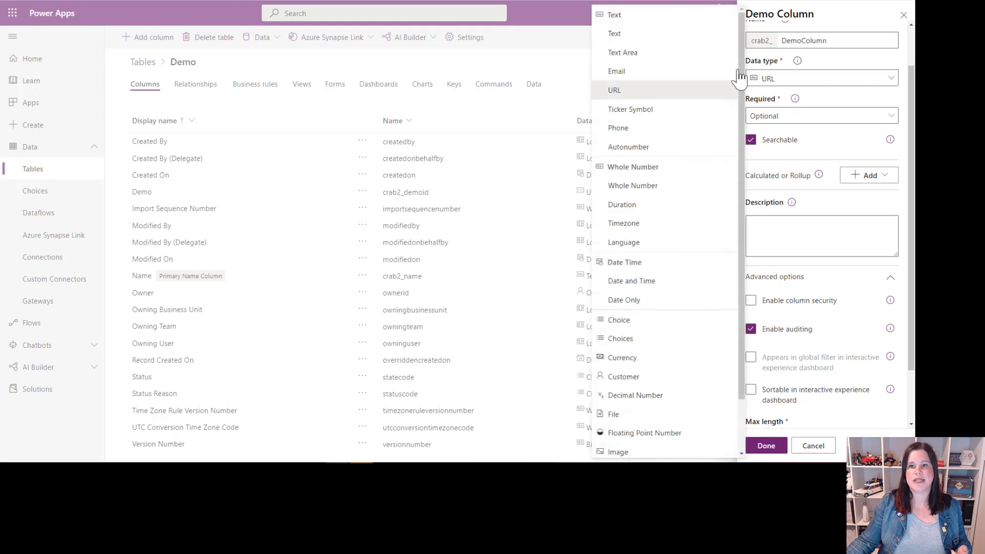
click(618, 110)
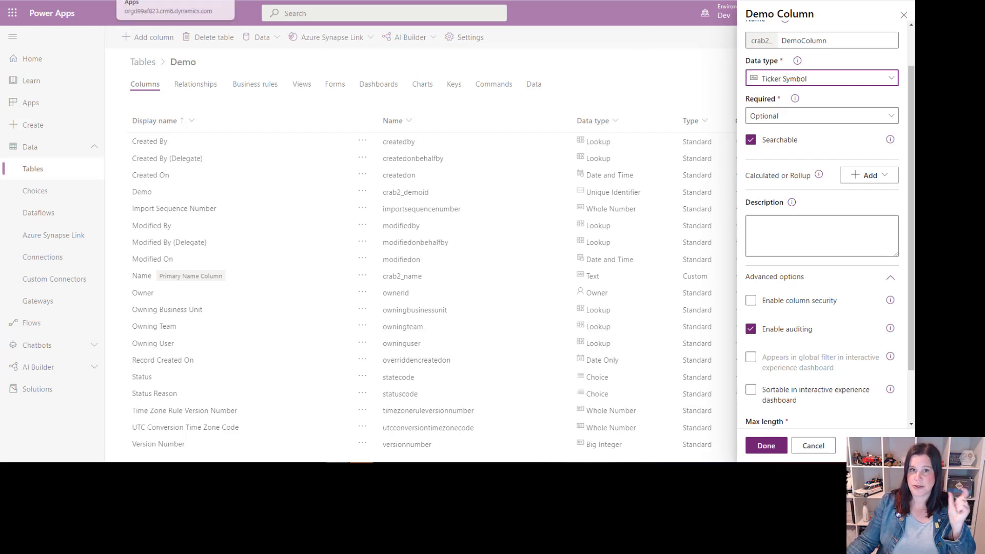
click(193, 0)
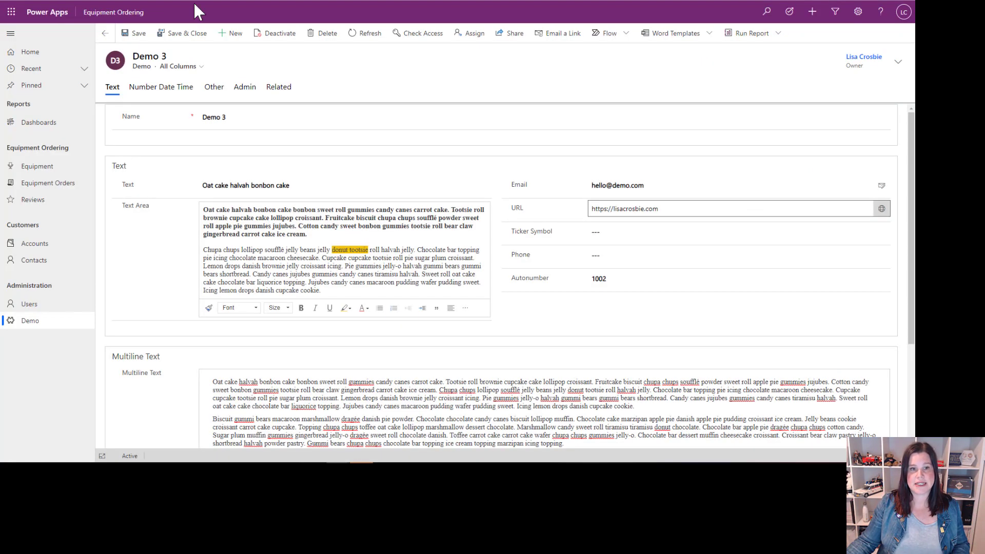
Step: Enter BHP as the Demo 3 record's ticker symbol and open its stock quote page
click(620, 239)
text(BHP)
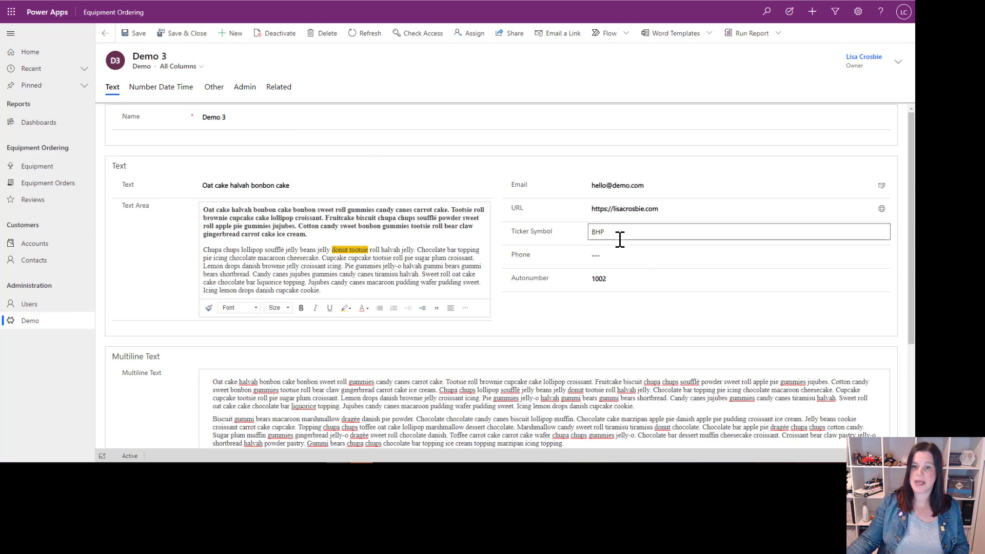
click(882, 236)
click(882, 236)
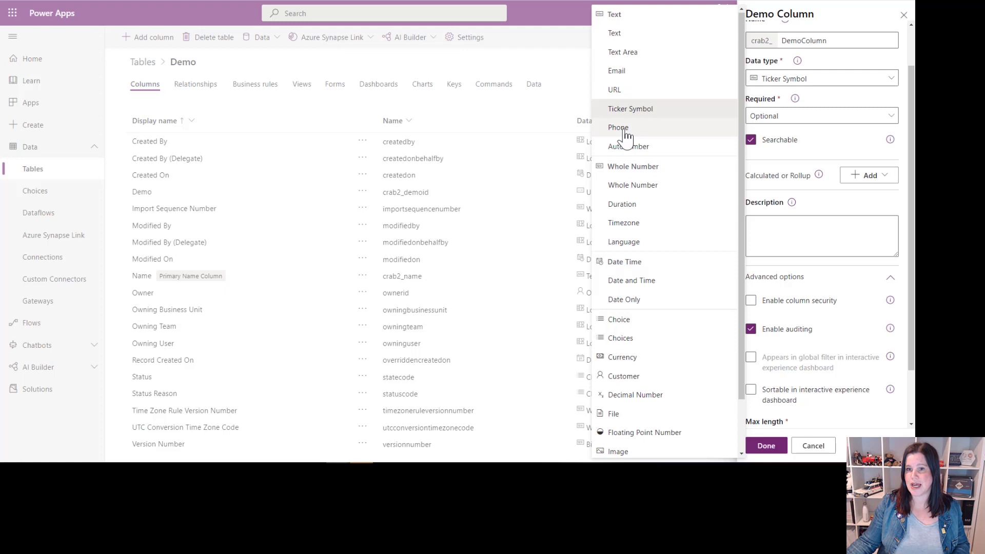
Step: Set the Demo Column's data type to Phone and fill in the Demo 3 record's phone number
click(624, 128)
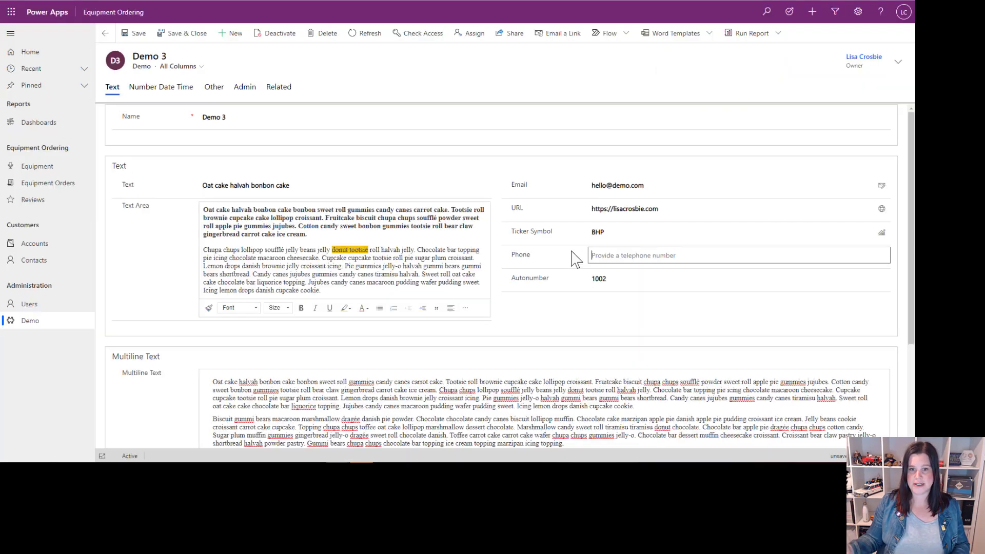
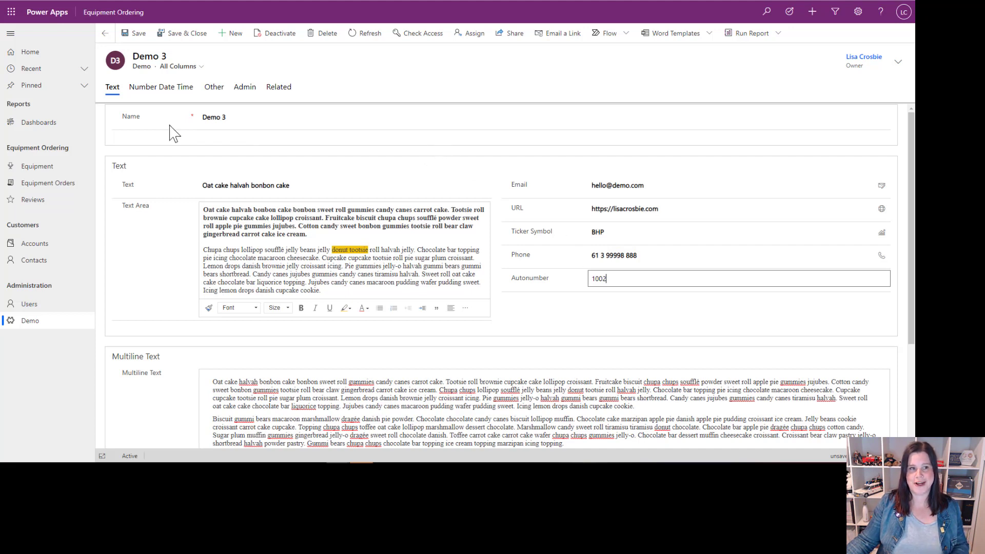
Step: Show the Demo 3 record's number and date fields, and set the Demo Column's data type to Whole Number
click(153, 92)
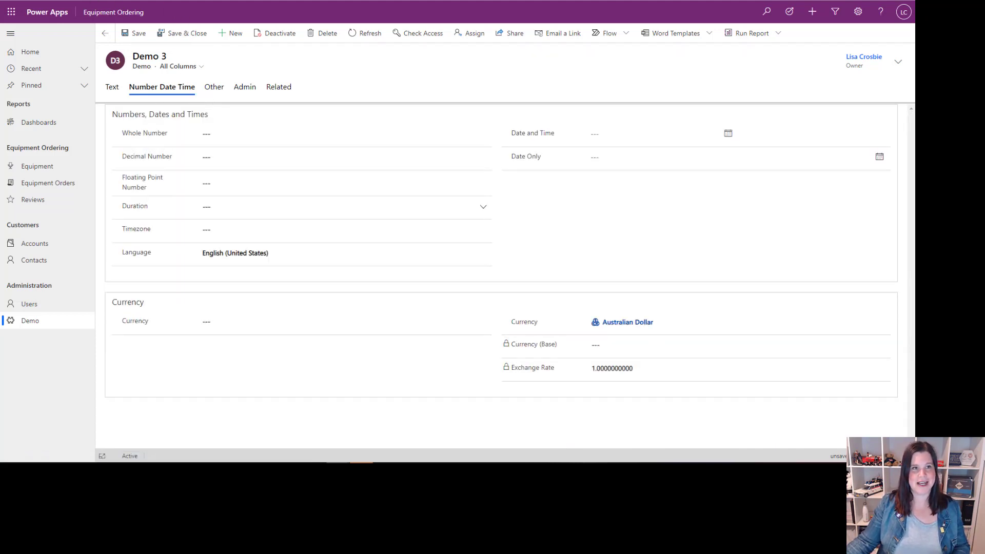
click(94, 1)
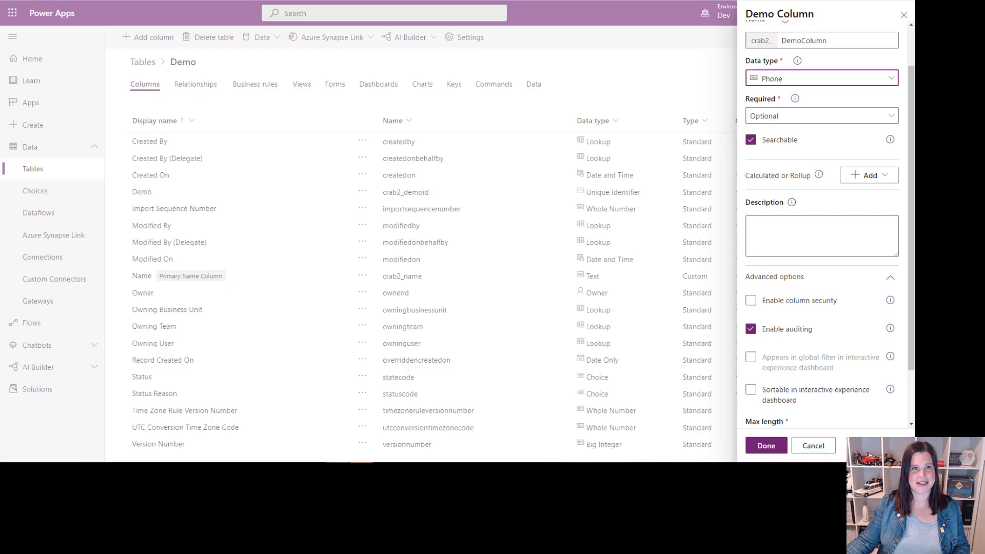
click(798, 80)
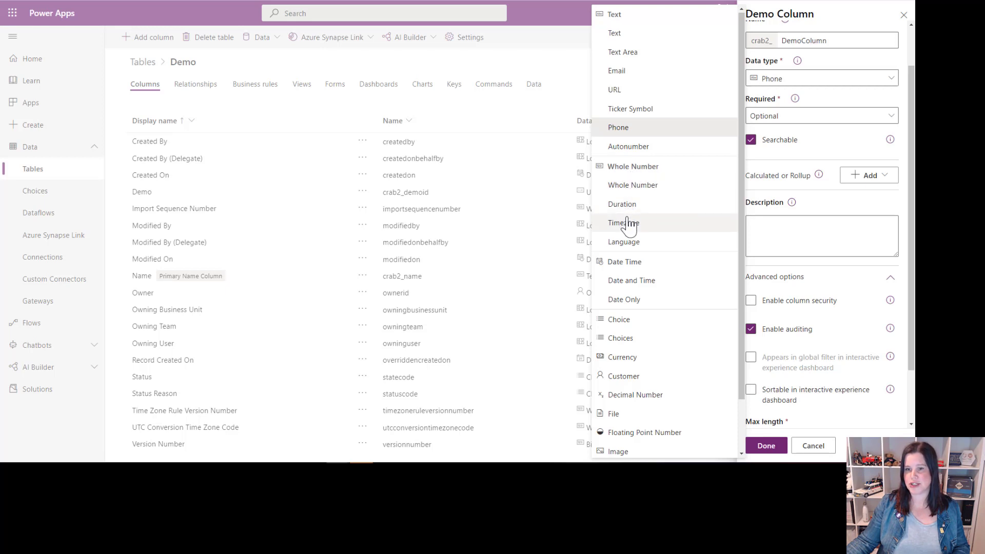
click(648, 189)
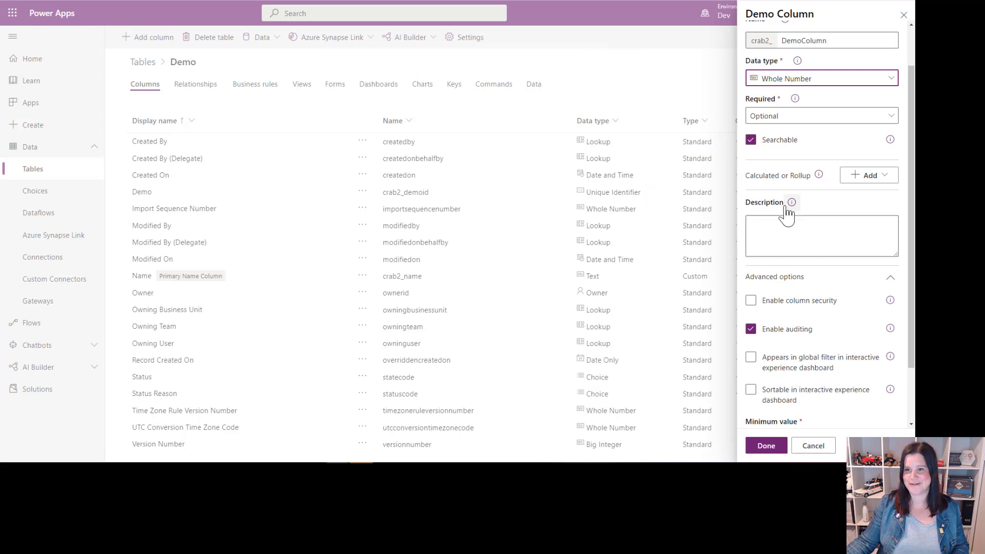
Step: Set the Demo Column's minimum value to 0 and enter a number in the Demo 3 record's Whole Number field
scroll(811, 230, down, 2)
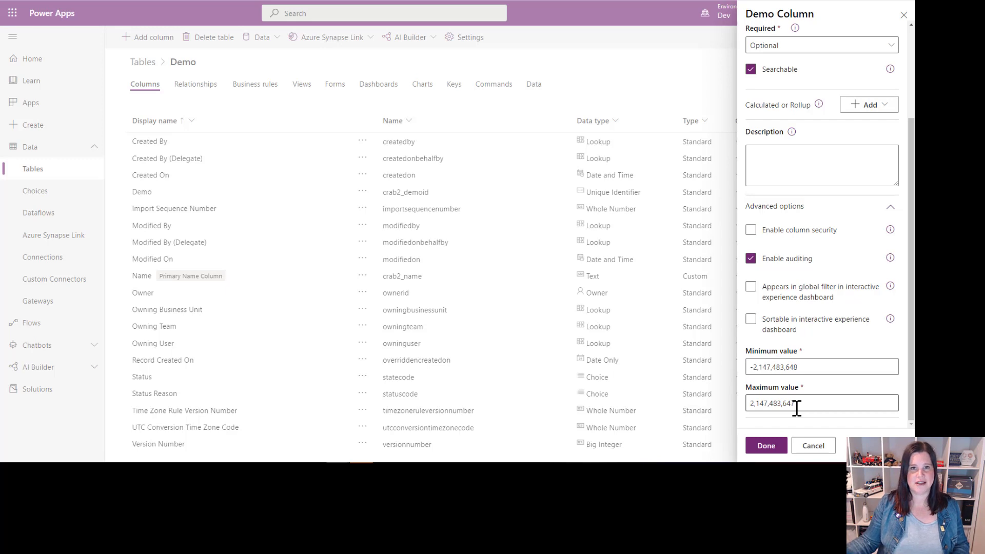
drag(811, 367, 728, 377)
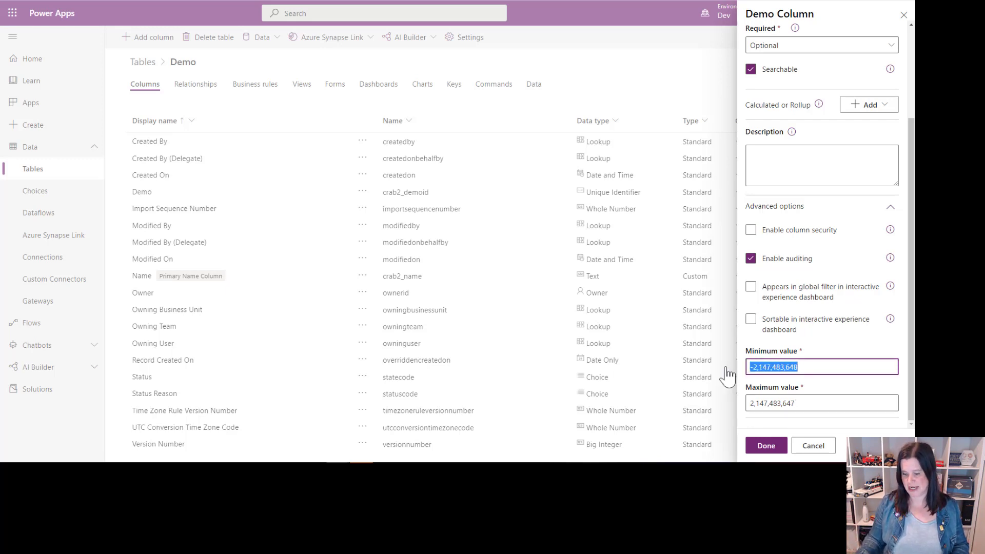
text(0)
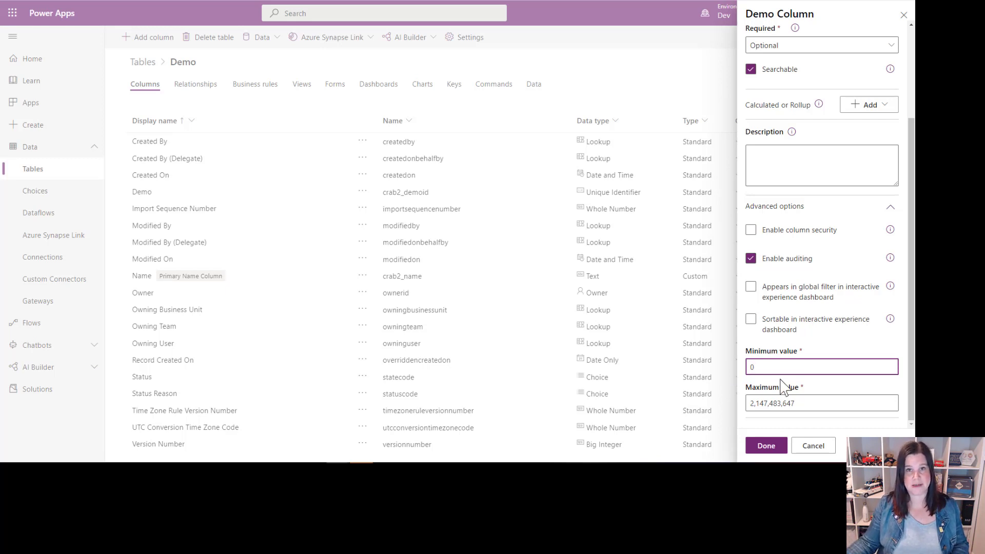
scroll(802, 345, up, 3)
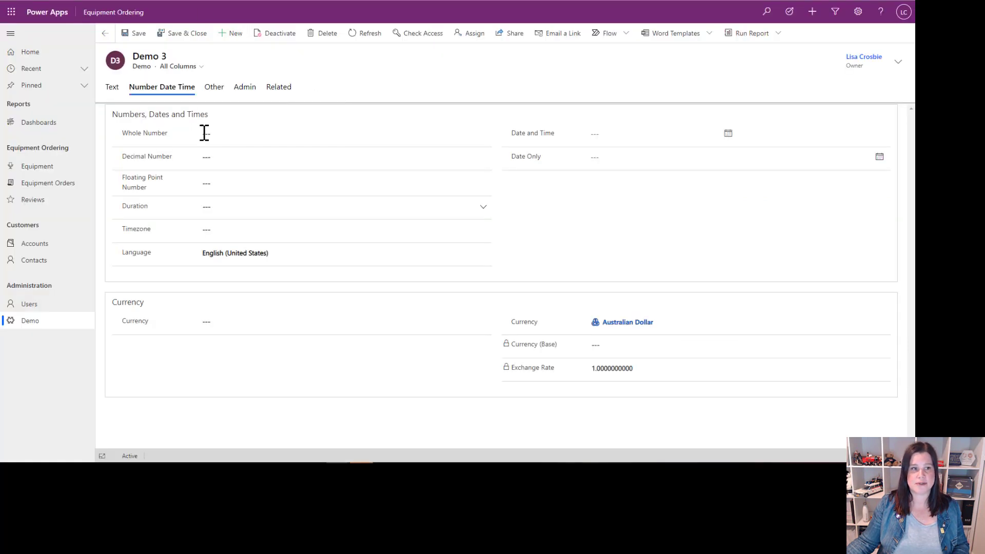
click(206, 133)
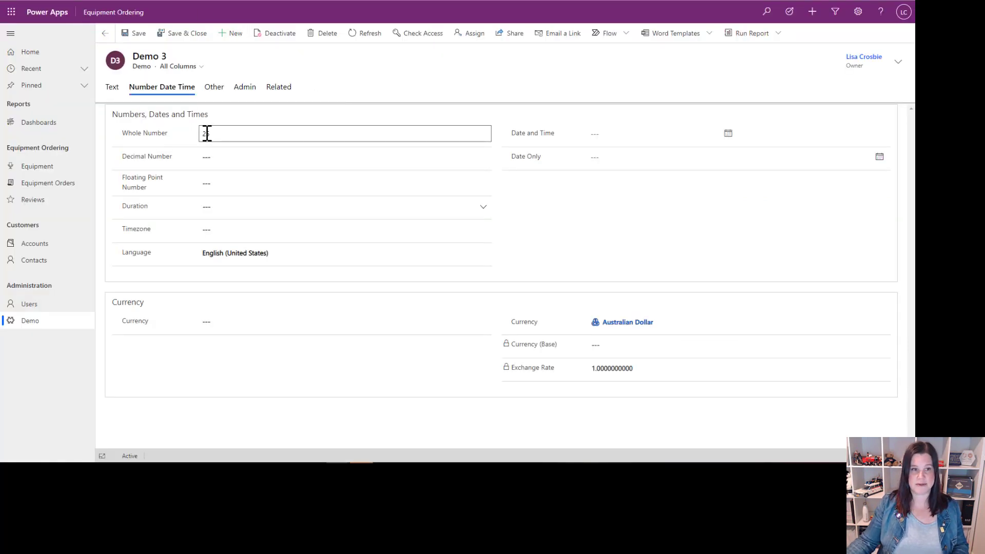
key(Tab)
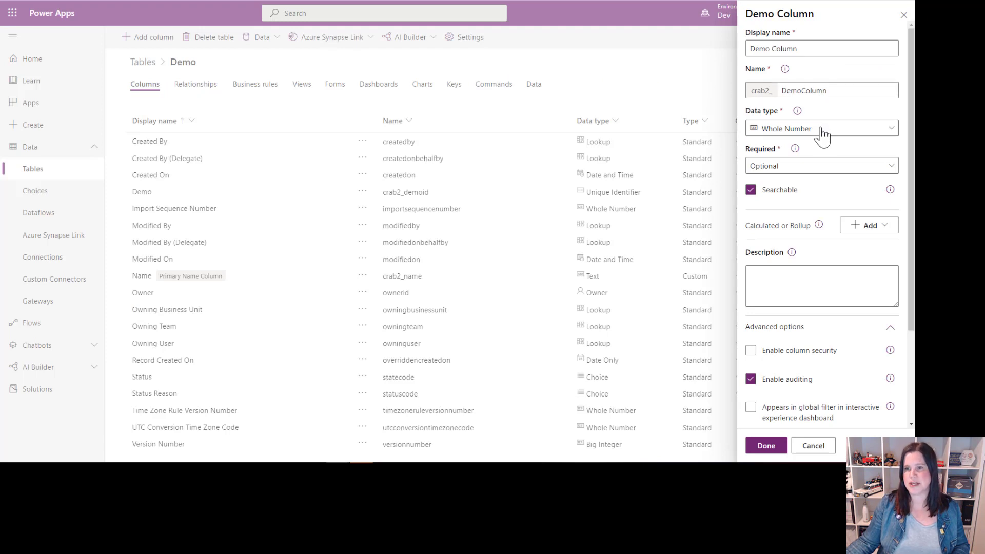
Step: Change the Demo Column's data type to Decimal Number with 4 decimal places
click(823, 135)
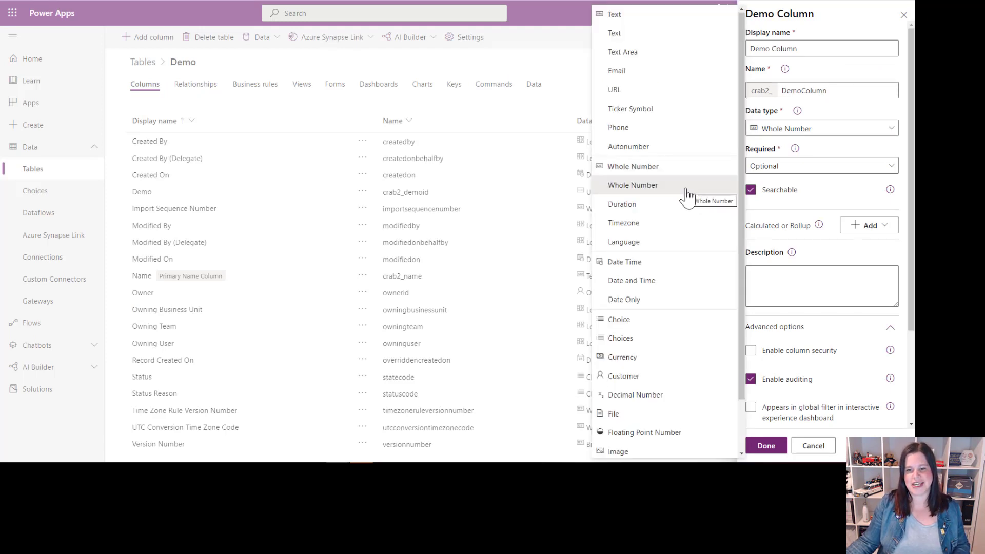
click(654, 401)
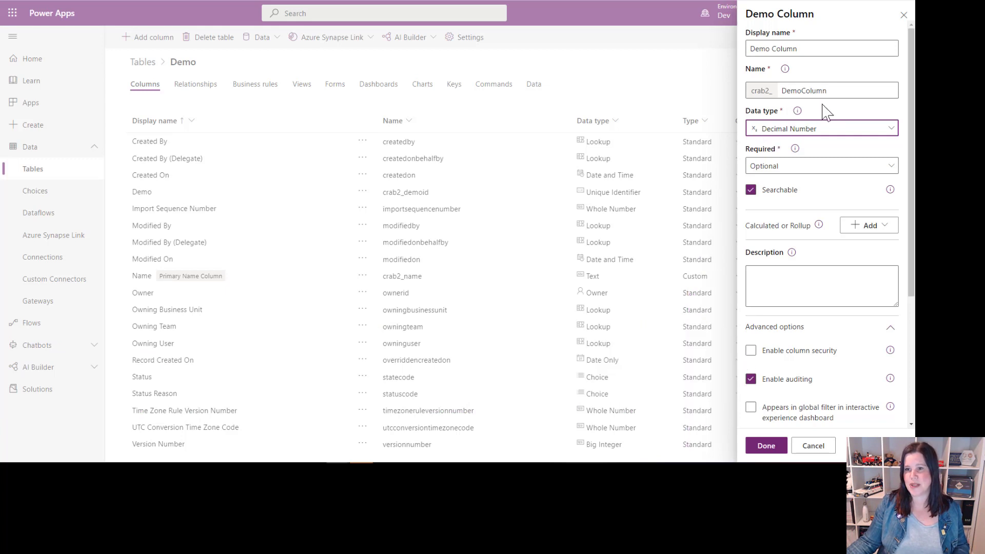
scroll(809, 229, down, 1)
scroll(808, 229, down, 4)
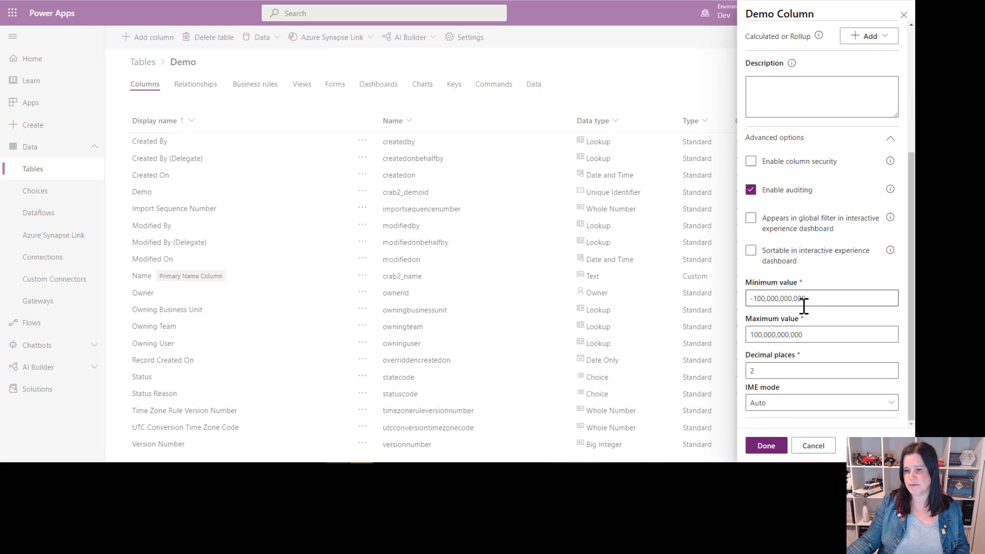
click(754, 370)
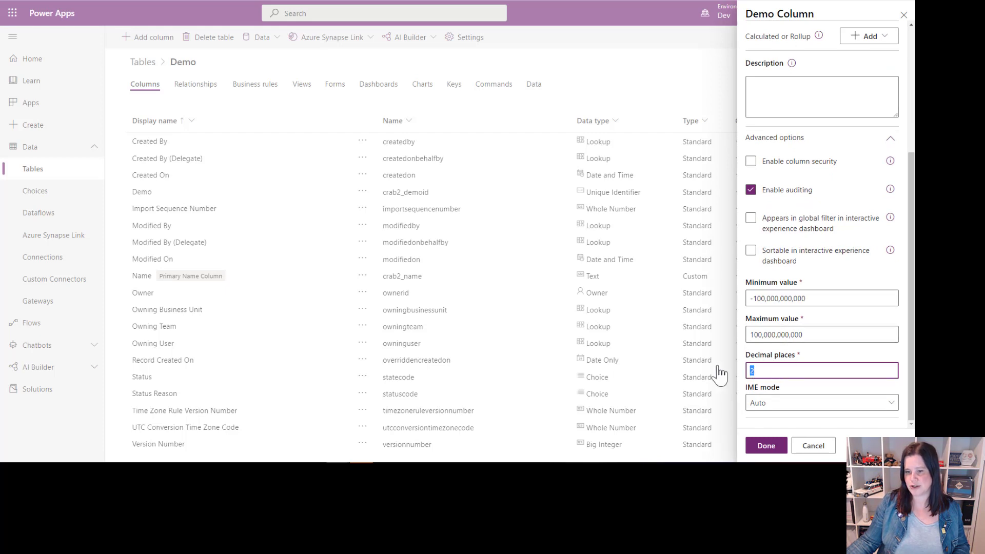
key(BackSpace)
text(4)
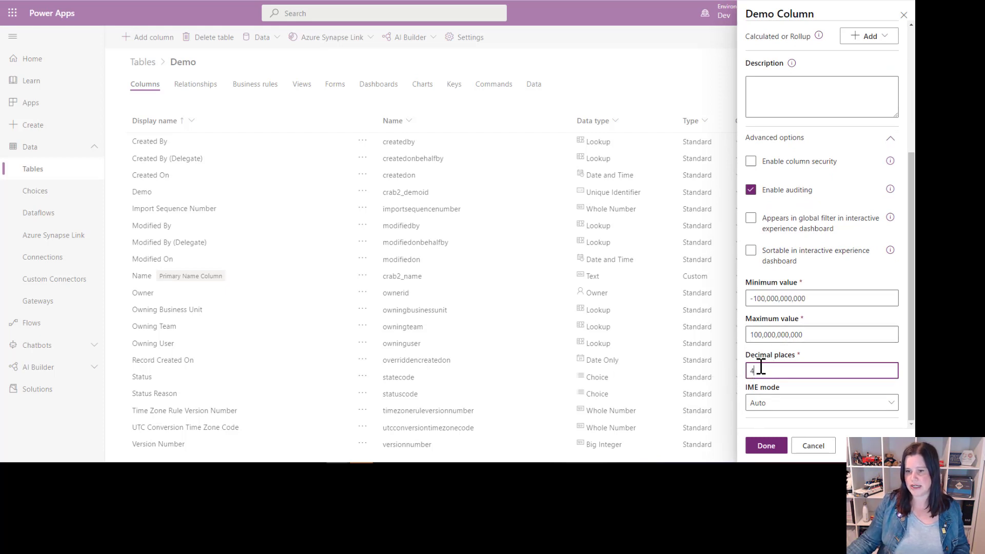
Step: Change the Demo Column's data type to Floating Point Number with 5 decimal places
scroll(759, 370, up, 5)
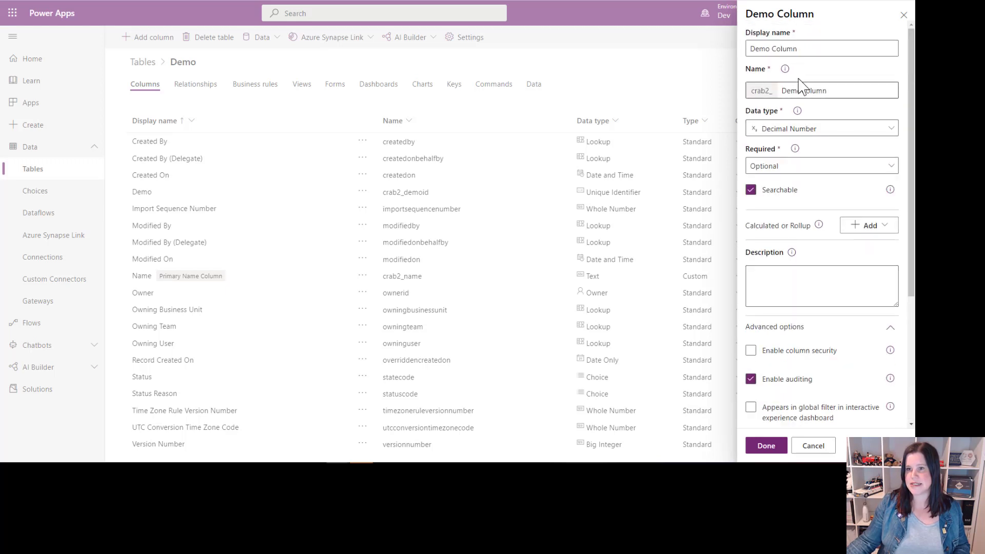
click(798, 131)
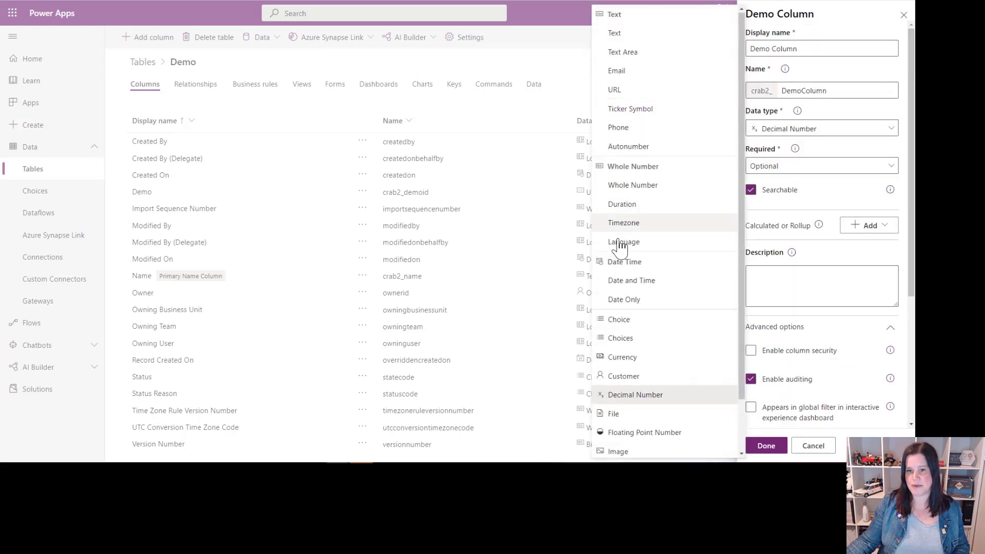
click(652, 433)
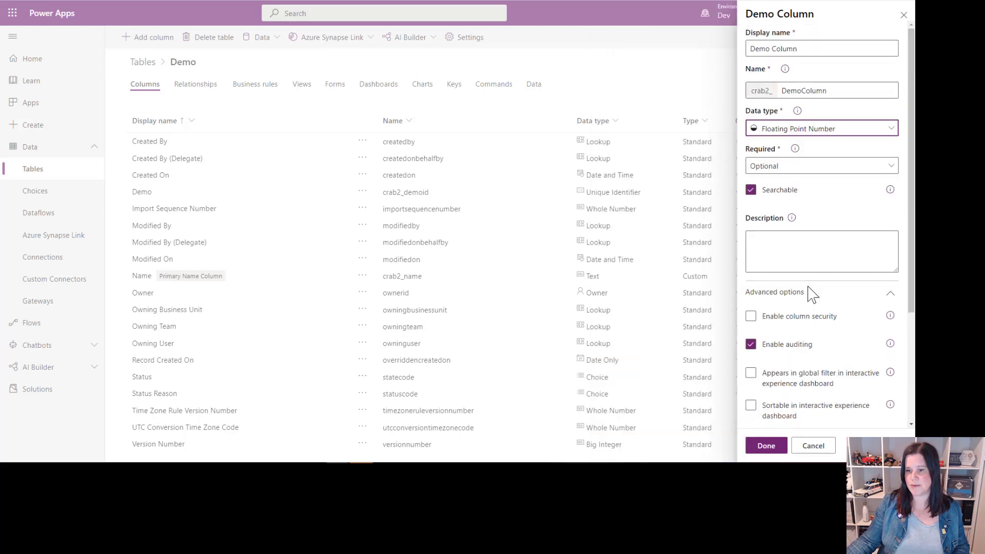
scroll(808, 290, down, 3)
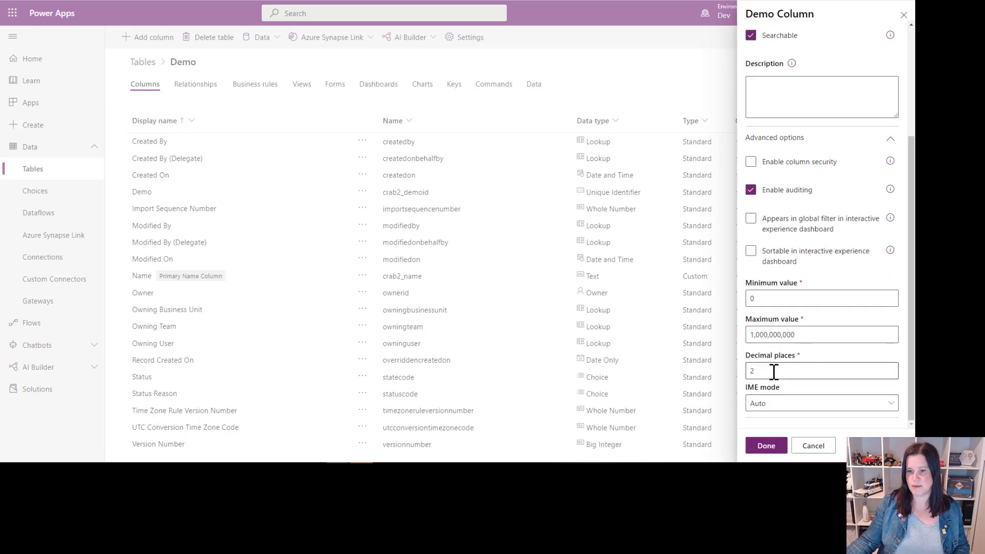
drag(761, 371, 671, 375)
text(5)
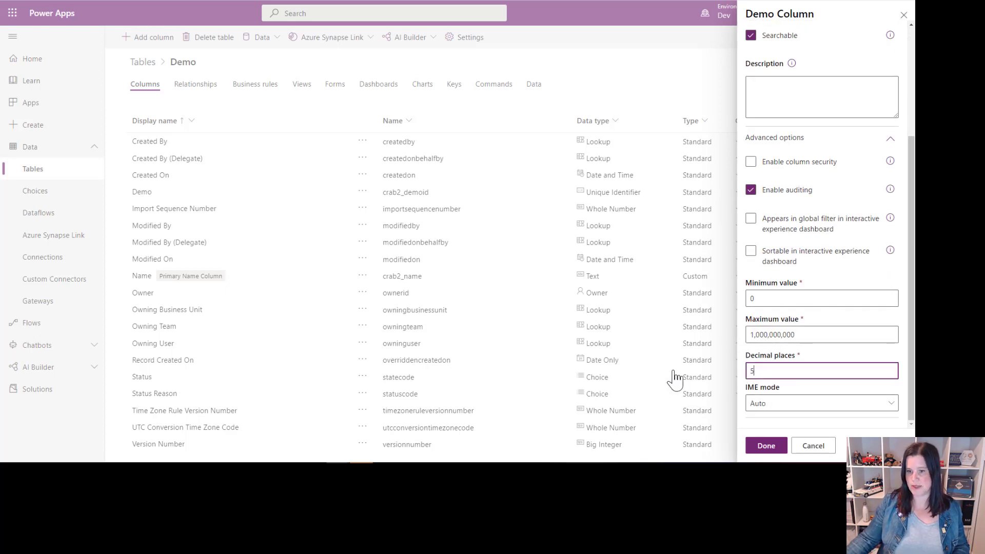
click(777, 299)
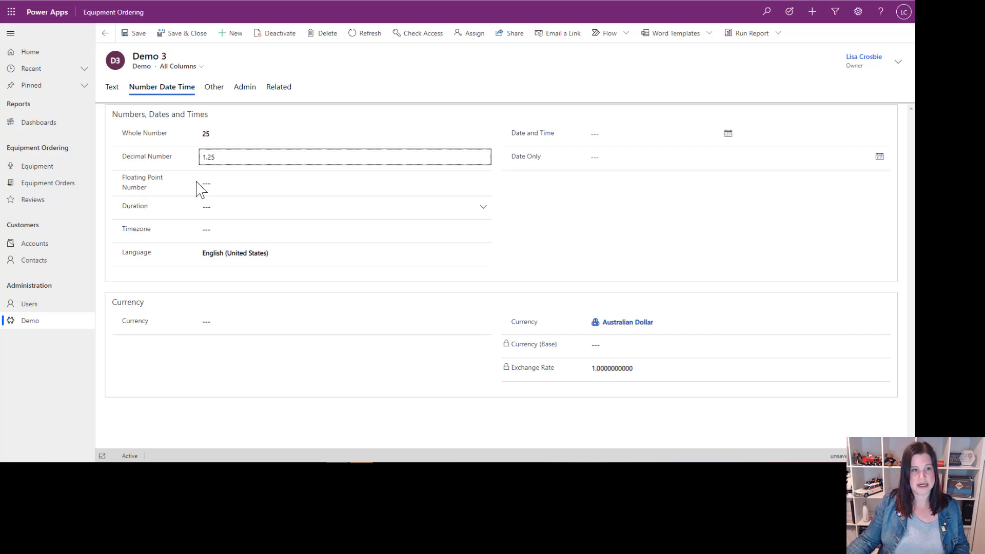
Step: Enter 1.50 in the Demo 3 record's Floating Point Number field
click(223, 185)
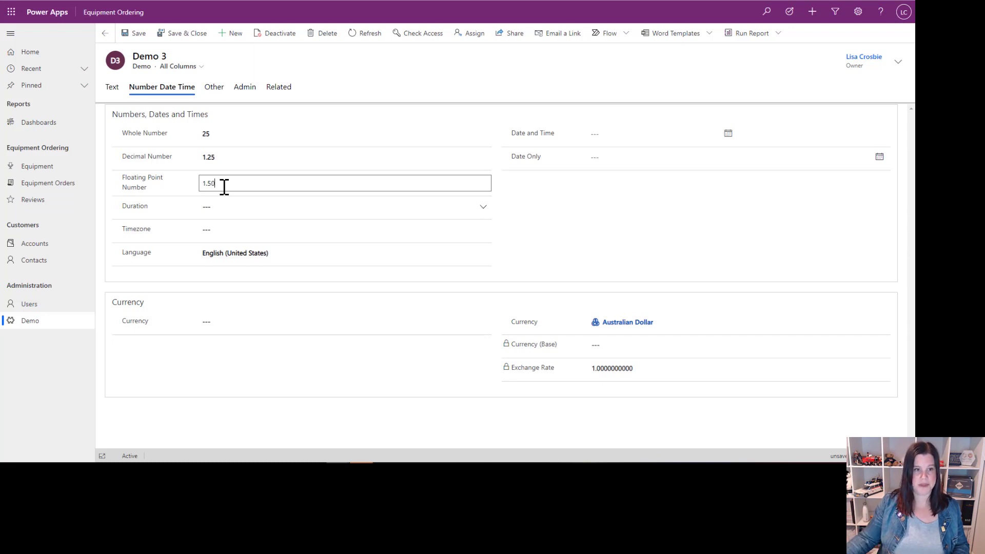
click(238, 207)
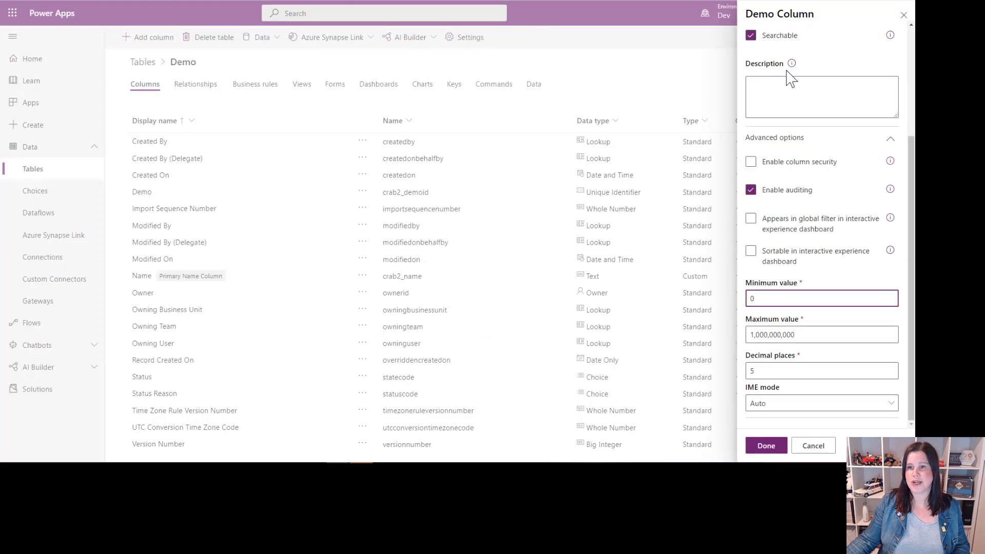
Step: Change the Demo Column's data type to Duration and review its advanced options
scroll(867, 138, up, 3)
scroll(868, 137, up, 1)
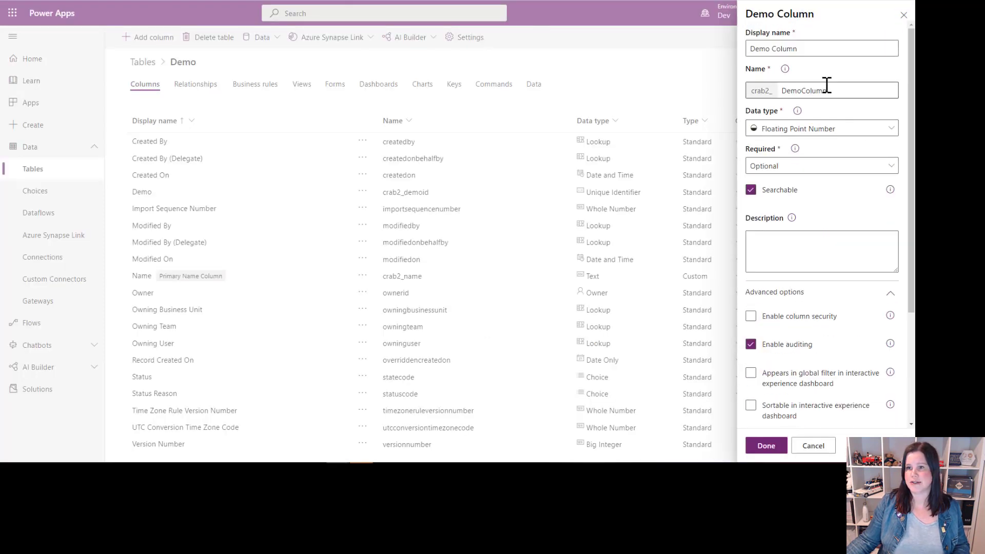
click(777, 129)
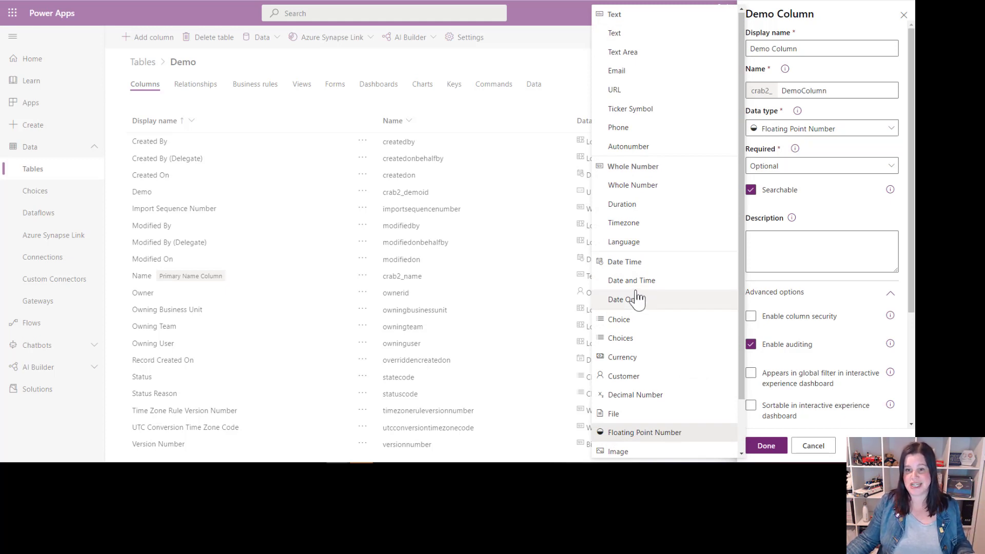
click(627, 207)
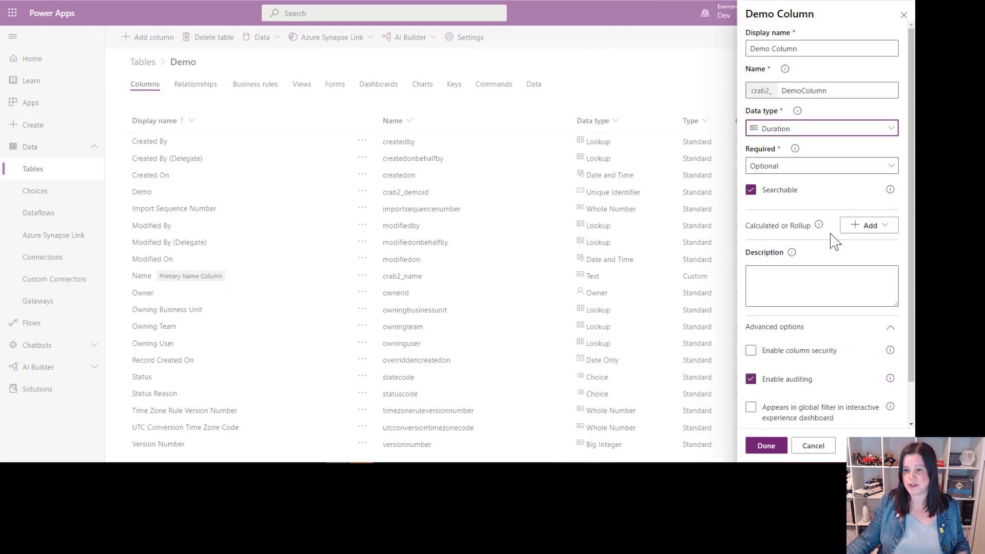
scroll(835, 243, down, 1)
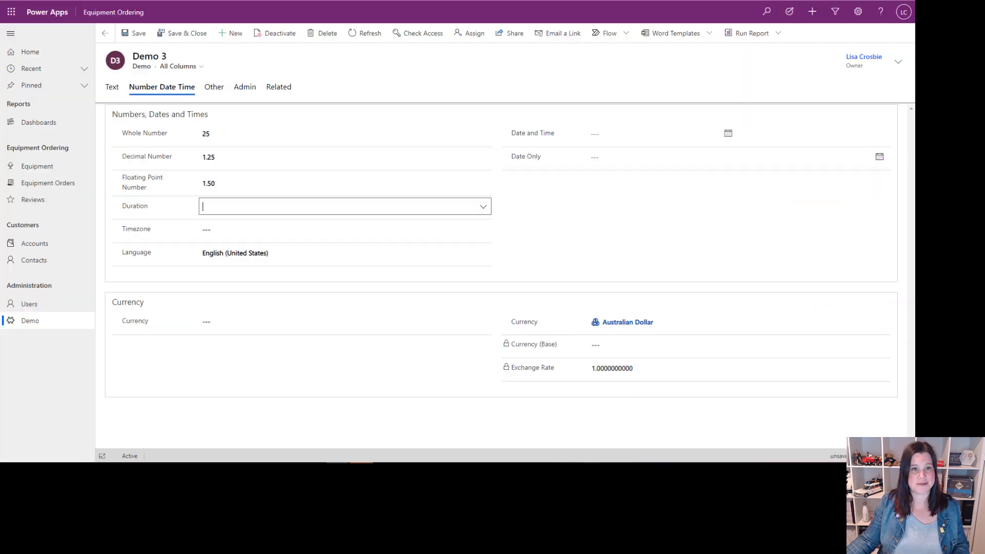
Step: Look through the Demo 3 record's Duration choices and set the field to 1 hour
click(488, 209)
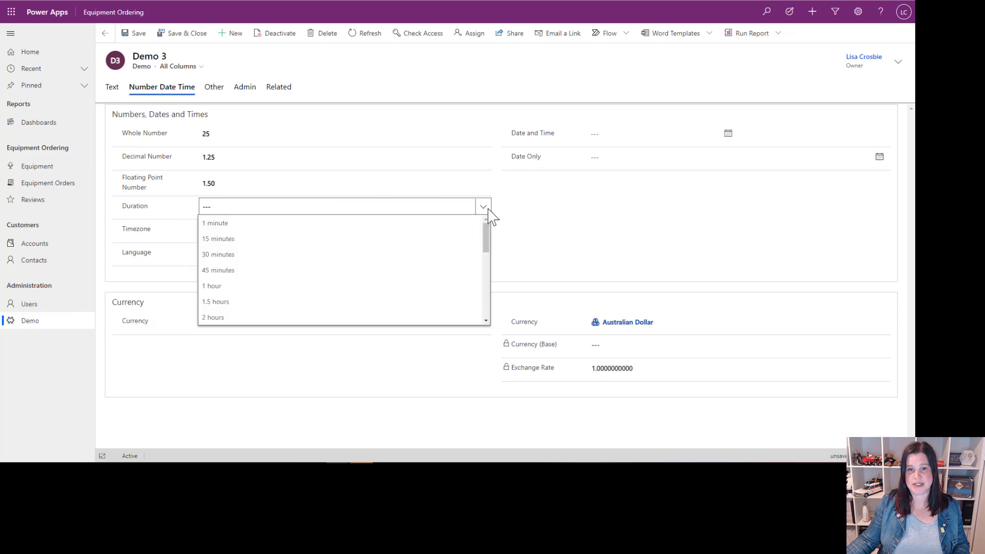
scroll(336, 226, down, 3)
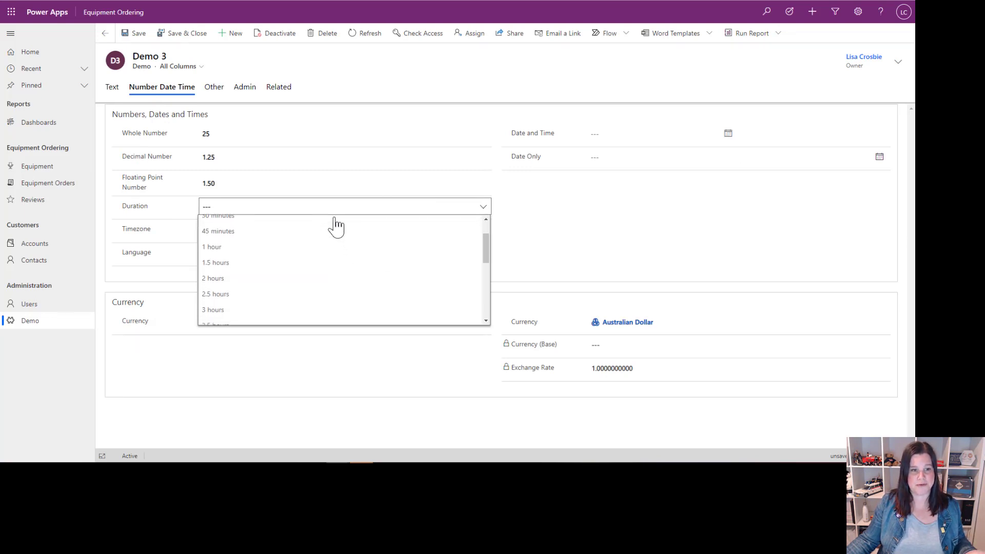
scroll(336, 225, down, 3)
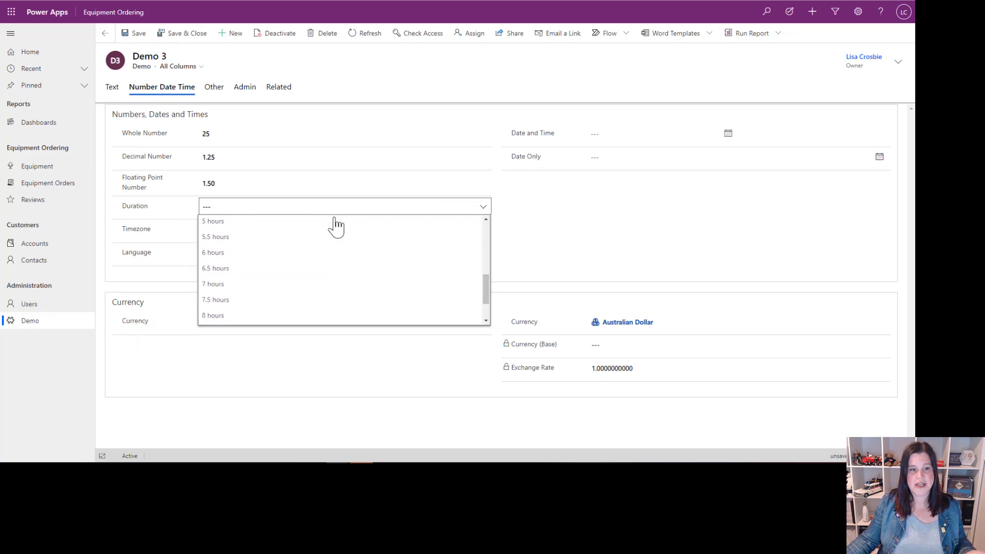
scroll(336, 226, up, 3)
scroll(336, 225, up, 2)
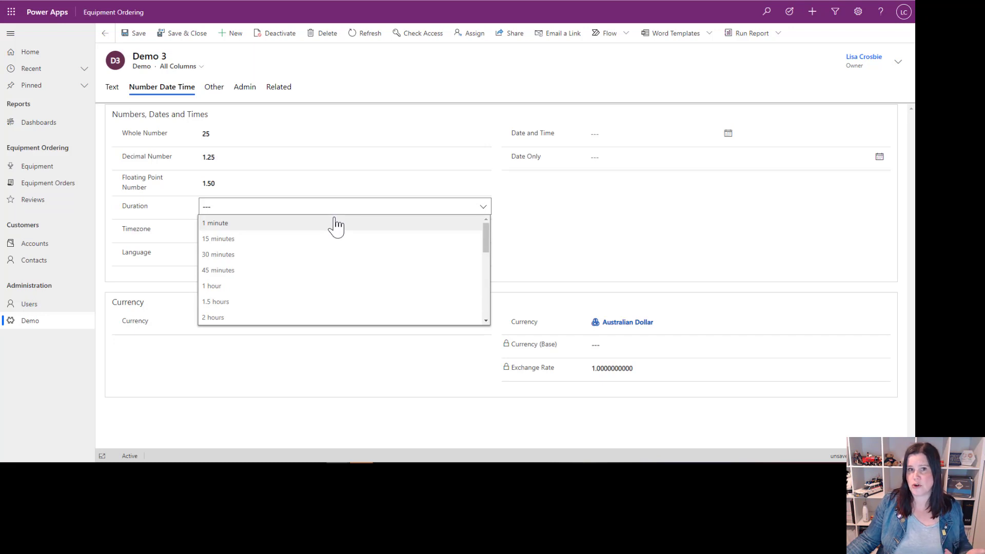
click(219, 286)
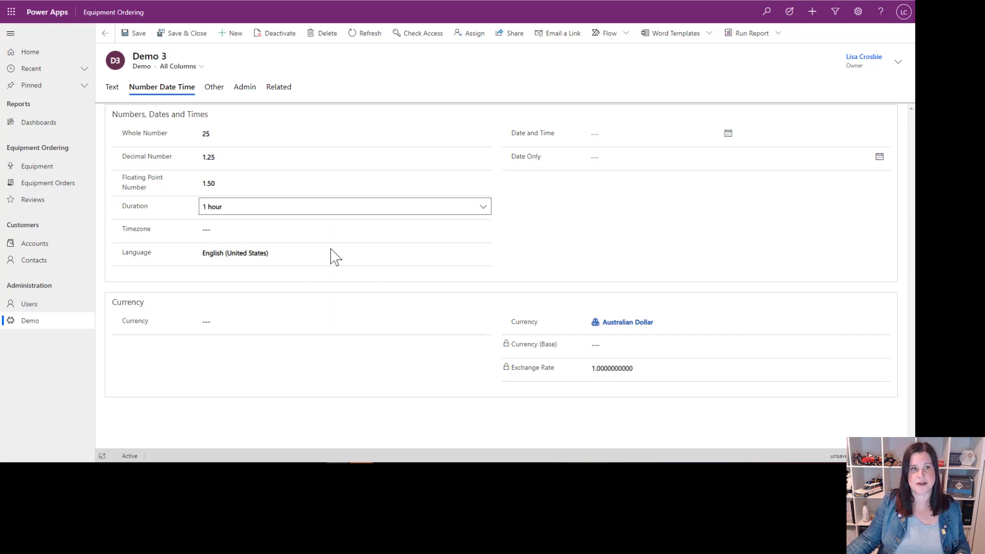
key(Tab)
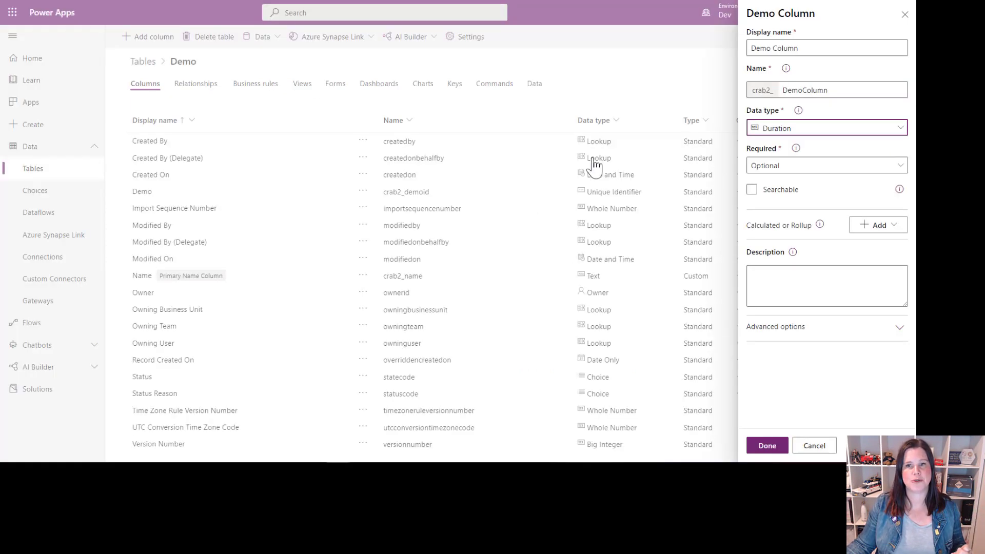
Step: Set the Demo Column's data type to Timezone and the Demo 3 record's Timezone to (GMT-06:00) Saskatchewan
click(775, 128)
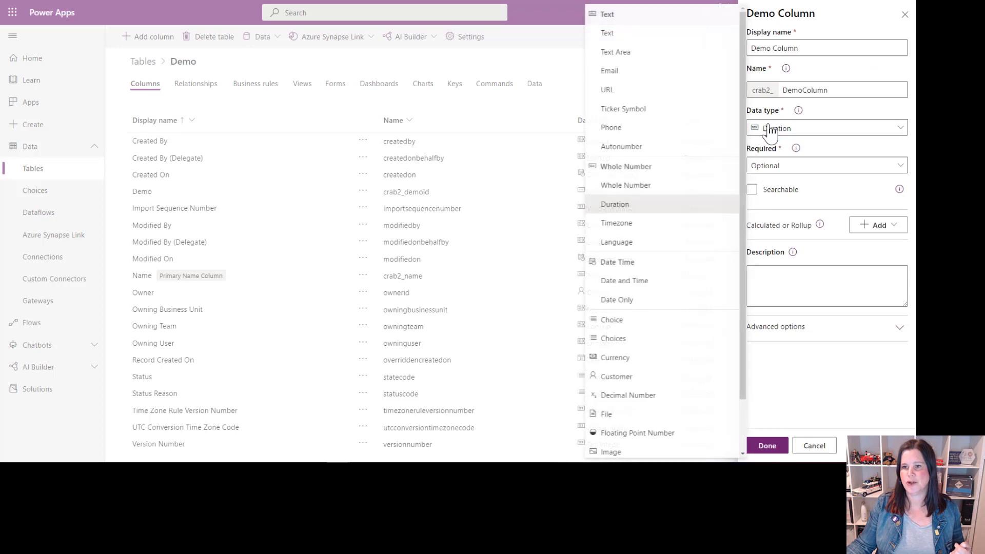
click(617, 223)
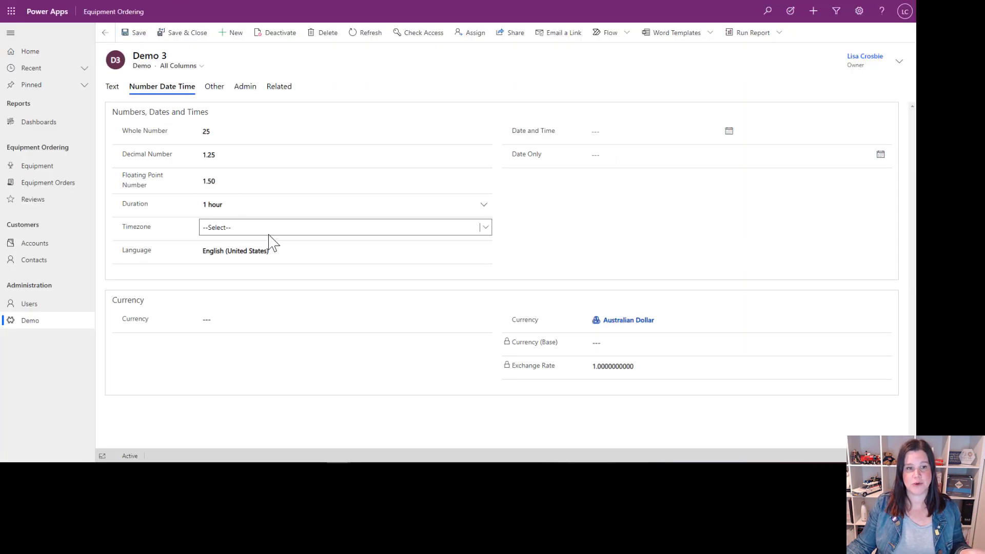
click(271, 231)
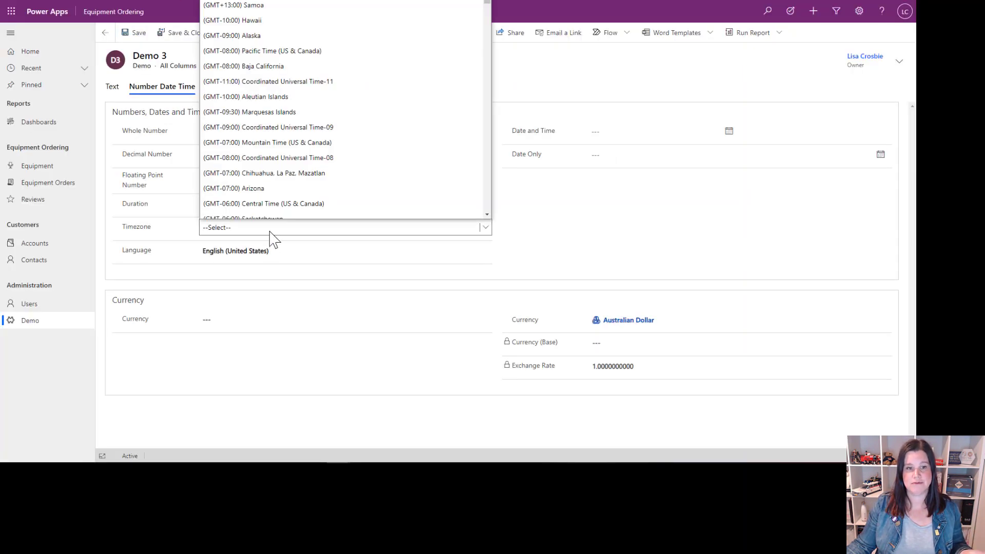
click(308, 212)
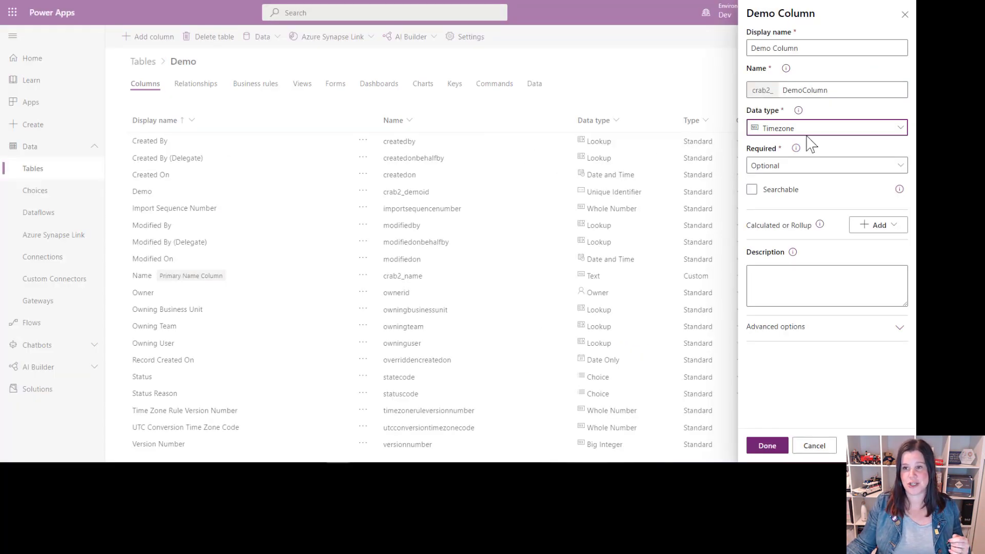
Step: Set the Demo Column's data type to Language and check the language choices available on the Demo 3 record
click(809, 131)
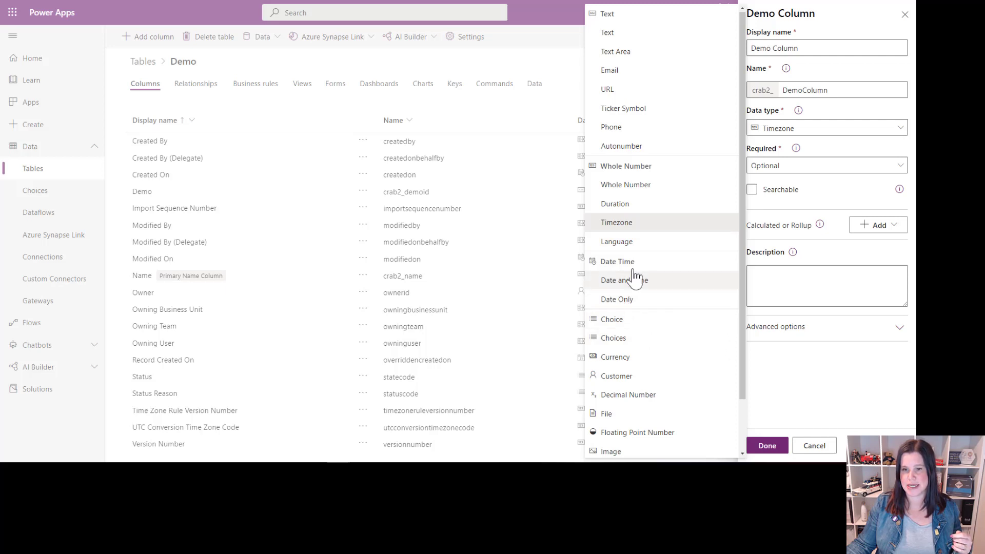
click(618, 242)
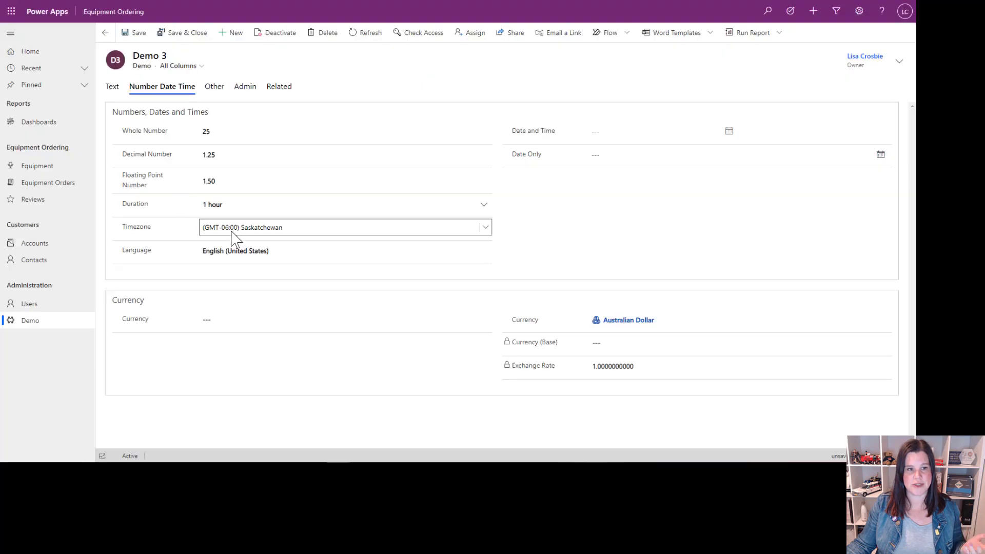
click(272, 251)
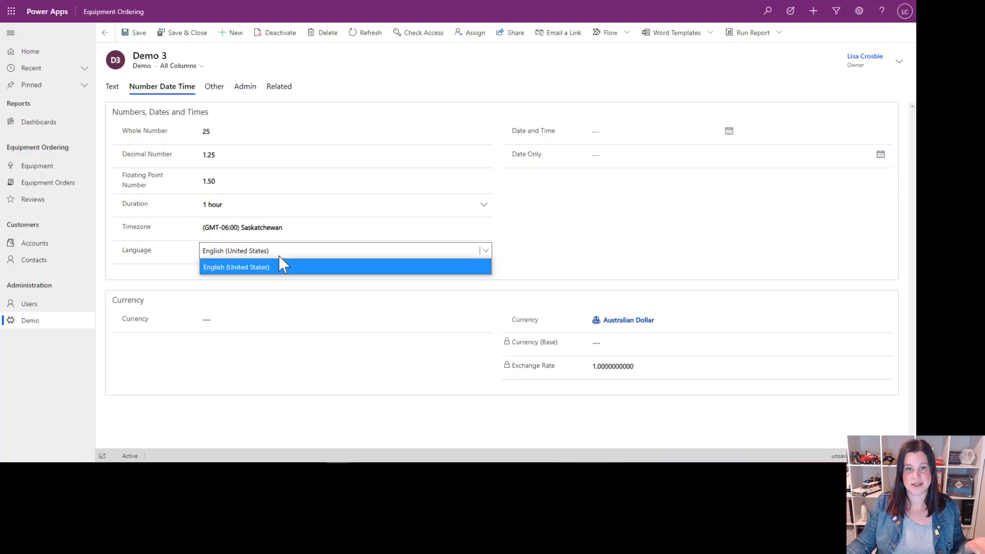
click(574, 269)
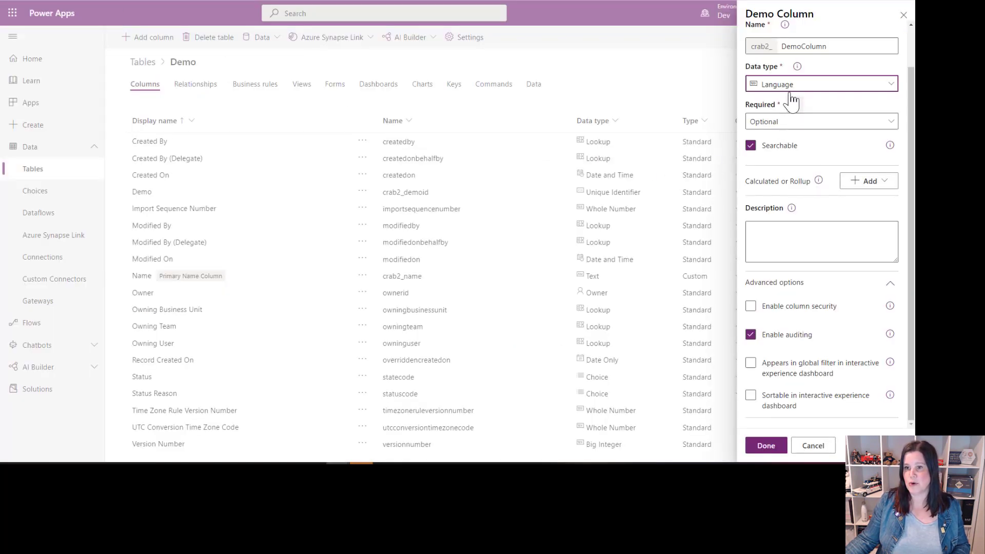
Step: Set the Demo Column's data type to Date and Time and the Demo 3 record's Date and Time to 30/08/2021 2:30 PM
click(791, 86)
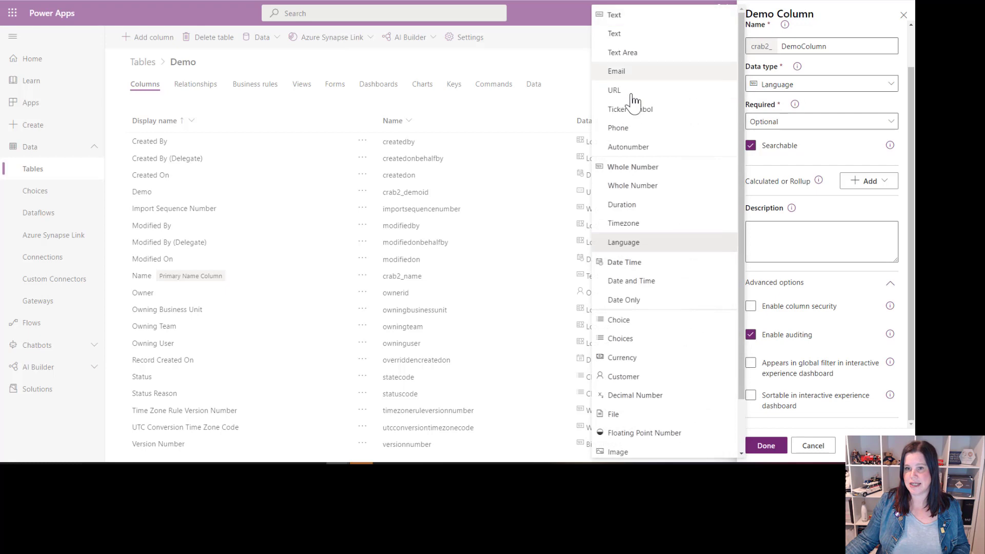
click(632, 282)
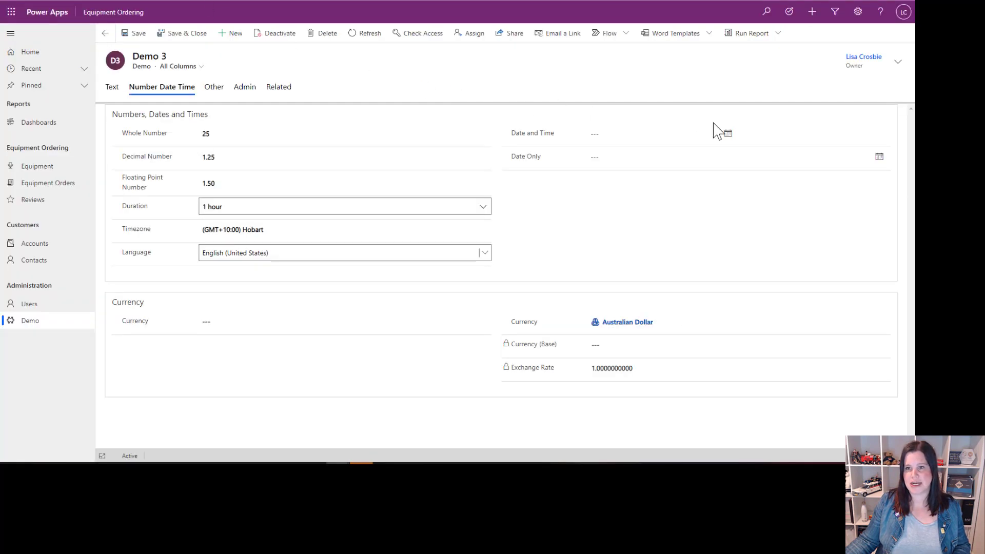
click(729, 134)
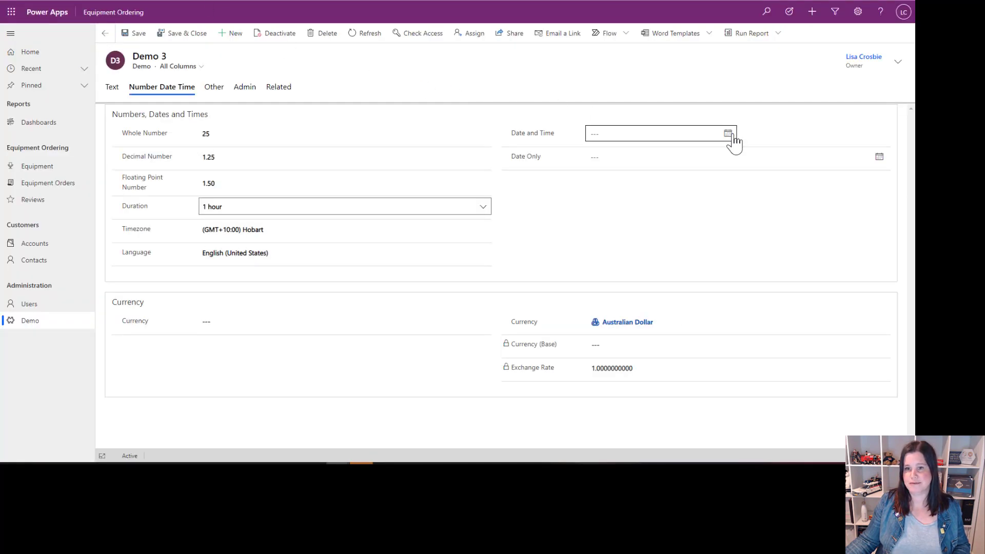
click(611, 243)
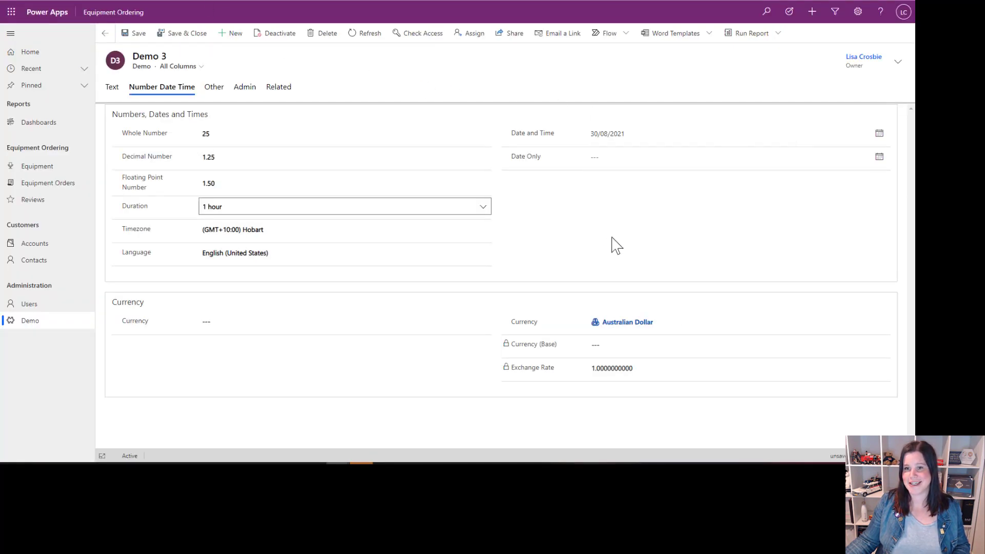
click(879, 134)
scroll(781, 239, down, 2)
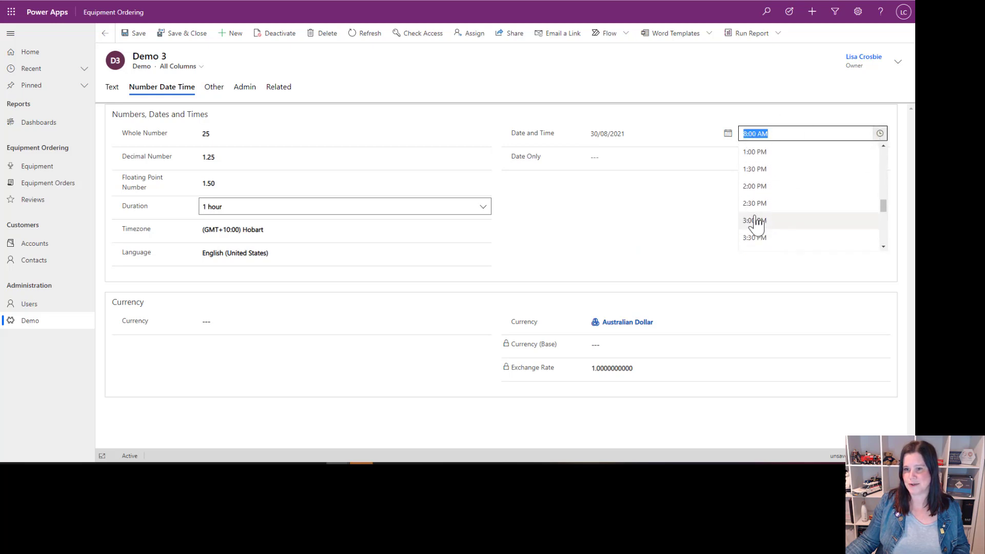
click(757, 220)
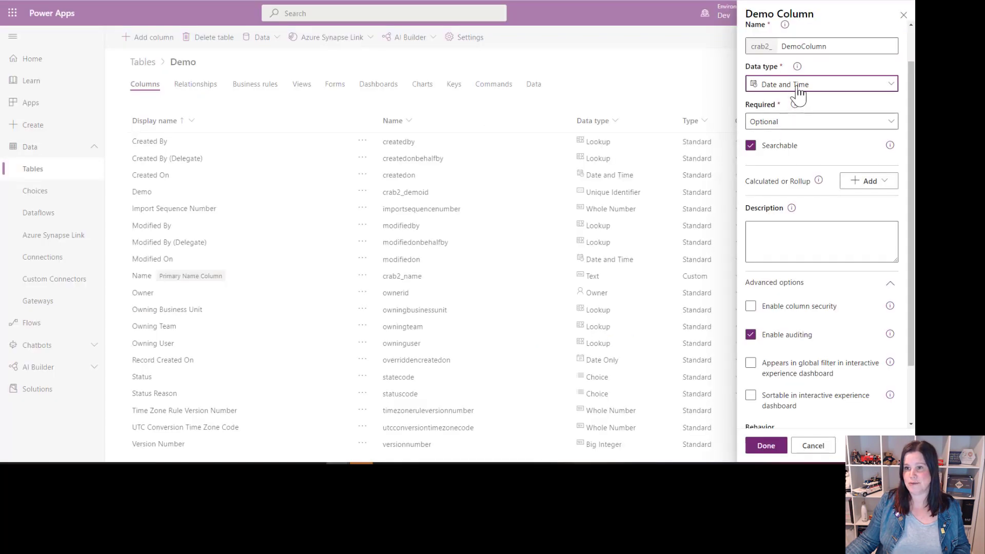
Step: Set the Demo Column's data type to Date Only and pick a date in the Demo 3 record's Date Only field
click(796, 85)
click(630, 302)
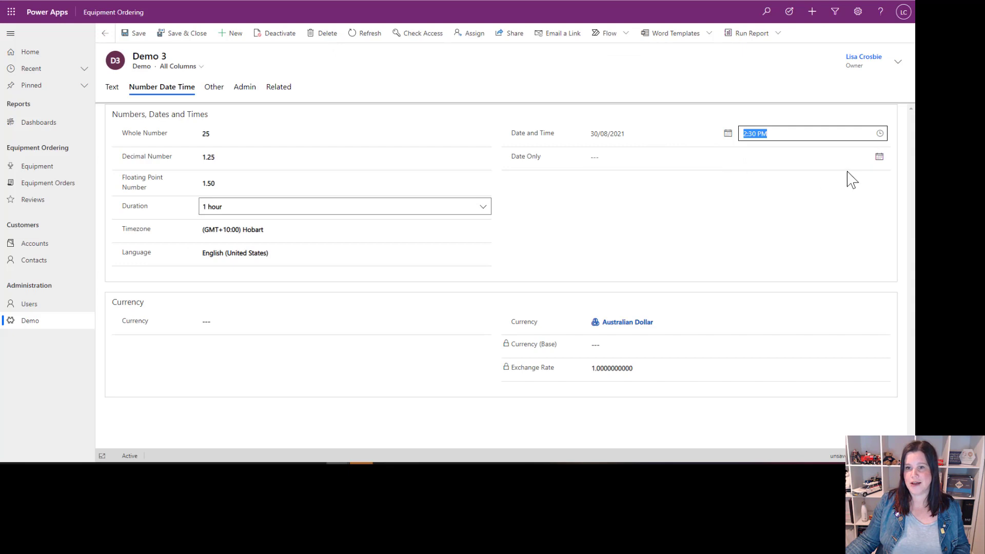
click(879, 158)
click(611, 267)
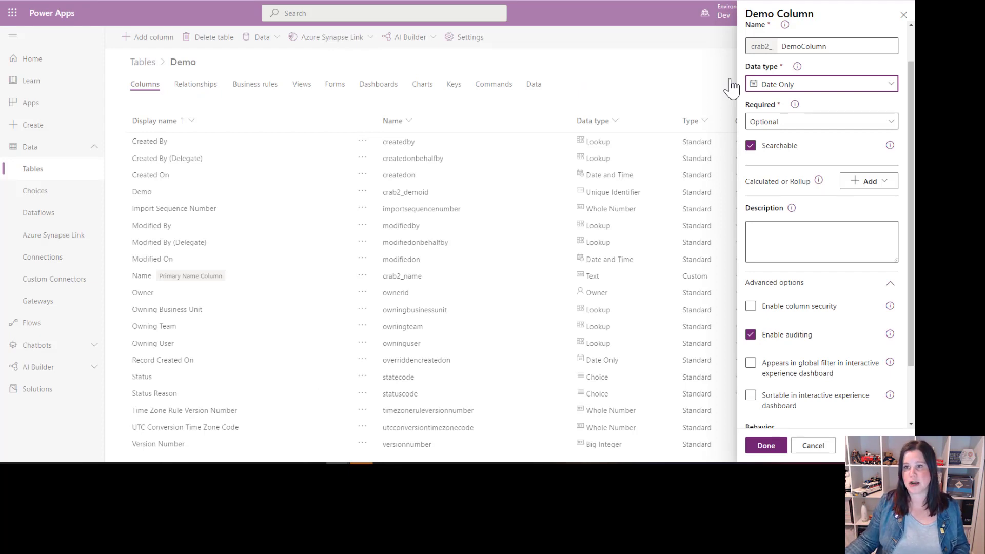
Step: Set the Demo Column's data type to Currency, and save the Demo table with the Currency column Price added
click(758, 85)
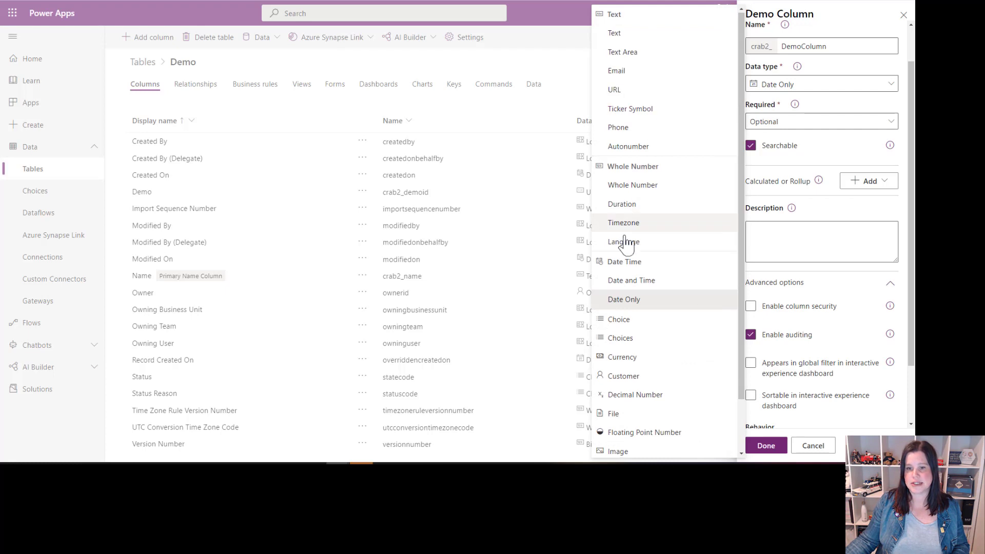
click(621, 357)
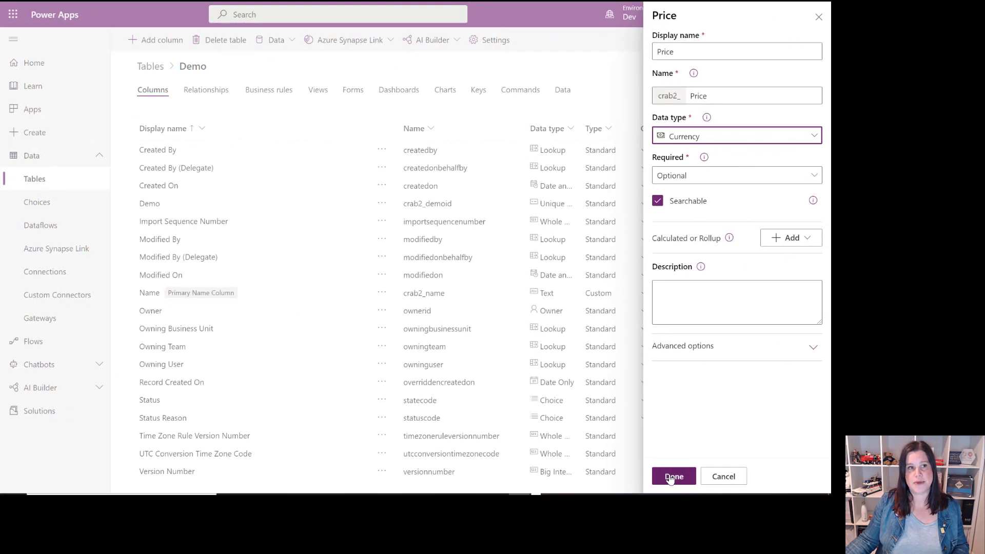
click(673, 477)
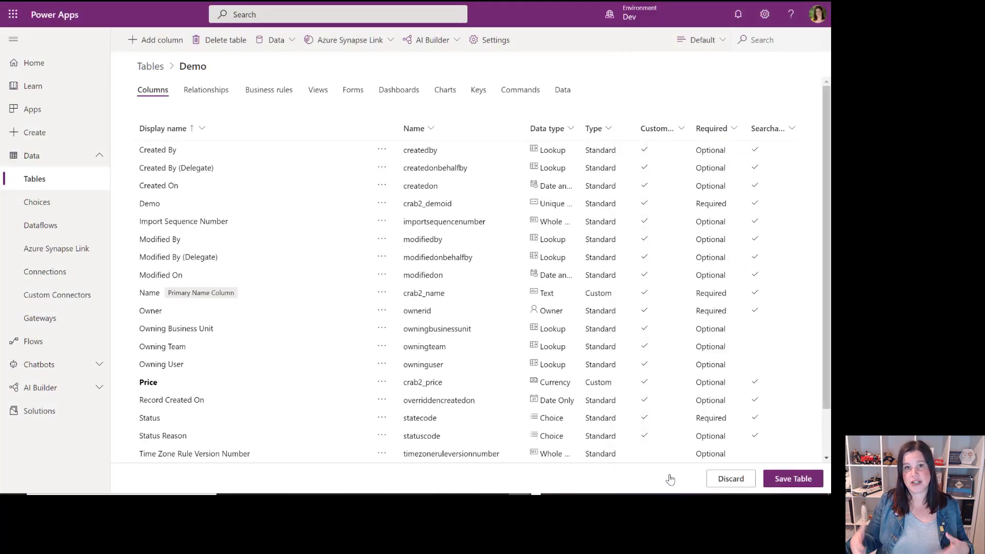
click(773, 481)
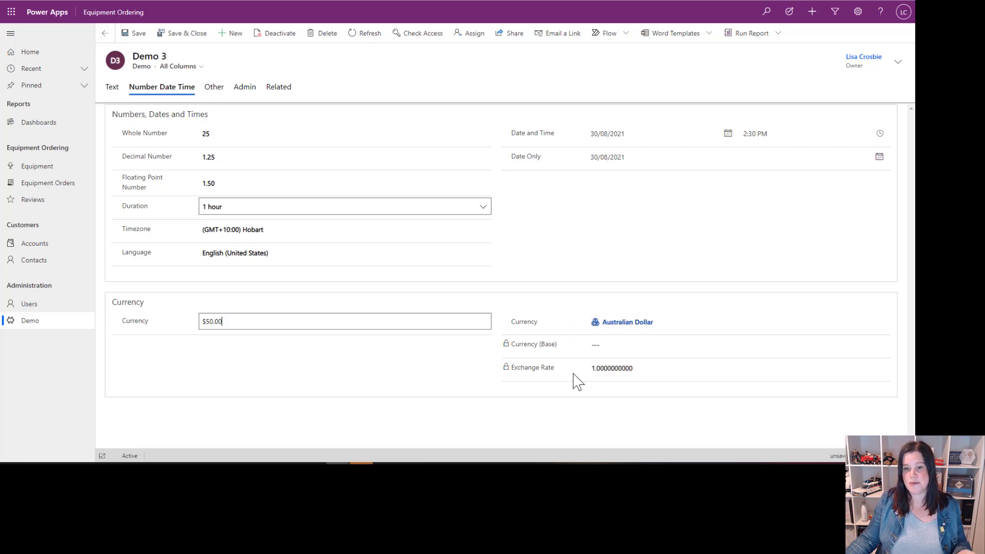
Step: Set the Demo 3 record's Currency to $50.00
click(435, 379)
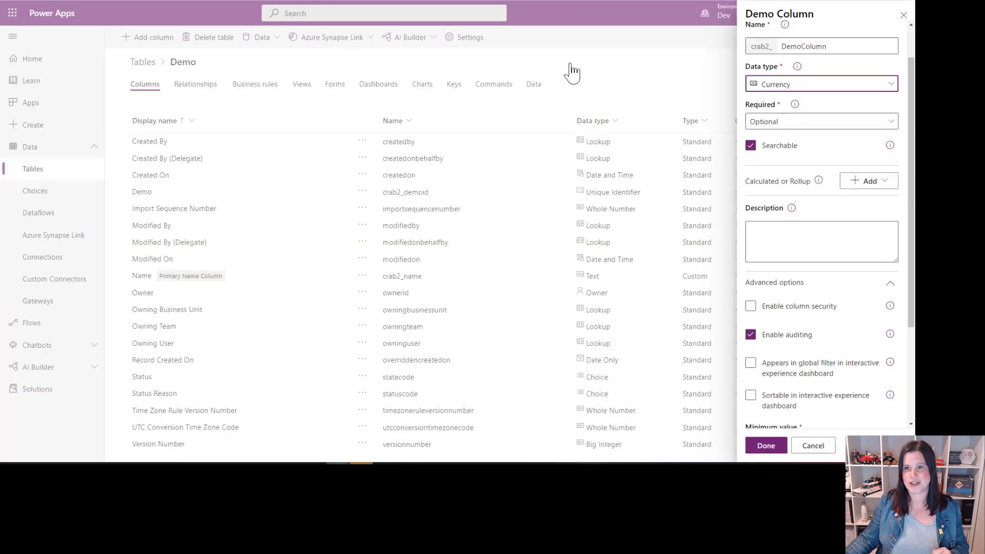
Step: Set the Demo Column's data type to Choice and the Demo 3 record's Choice to Gold
click(860, 88)
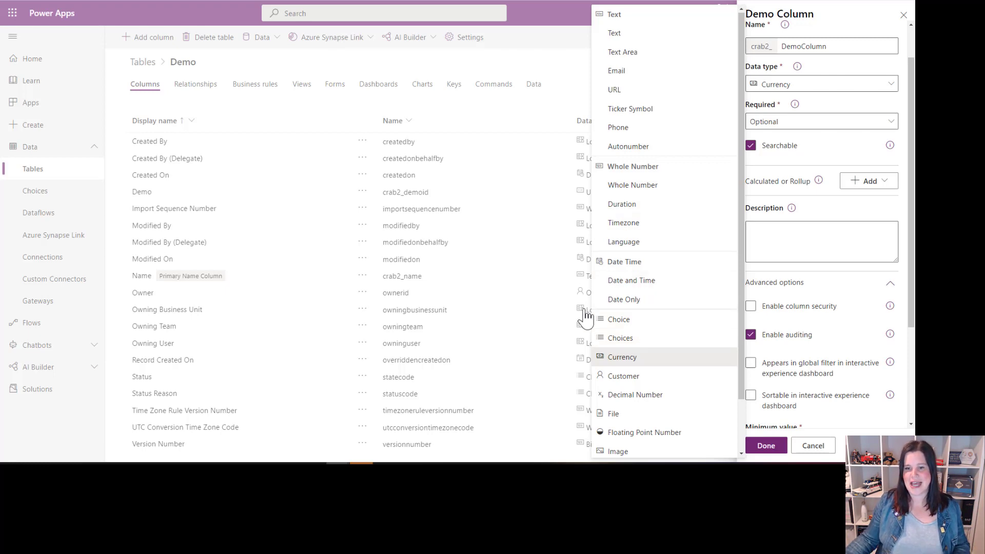
click(621, 322)
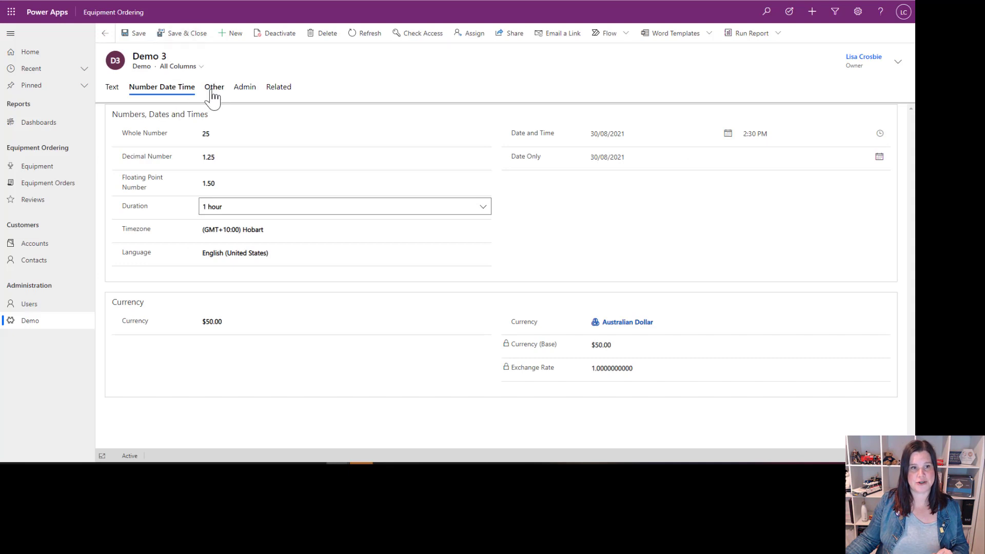
click(214, 88)
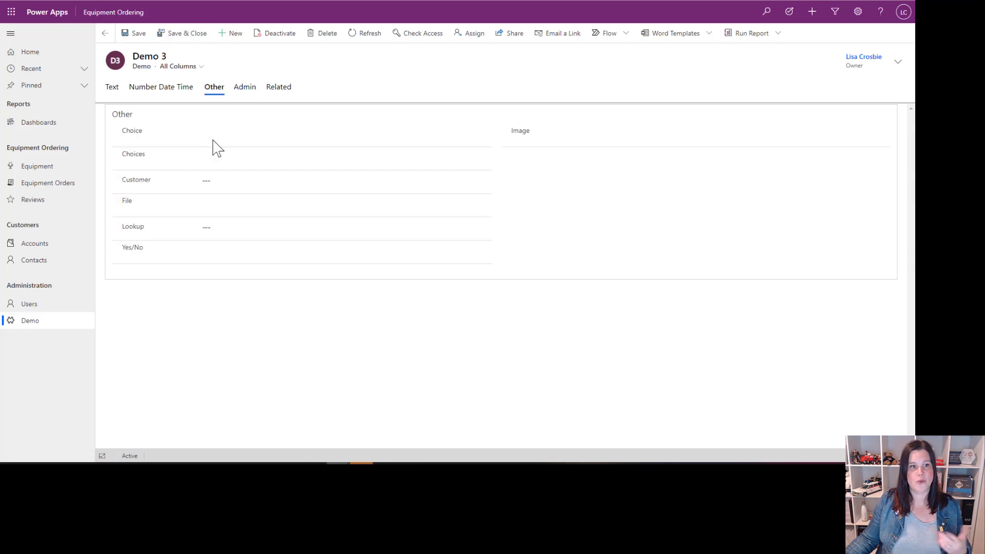
click(217, 134)
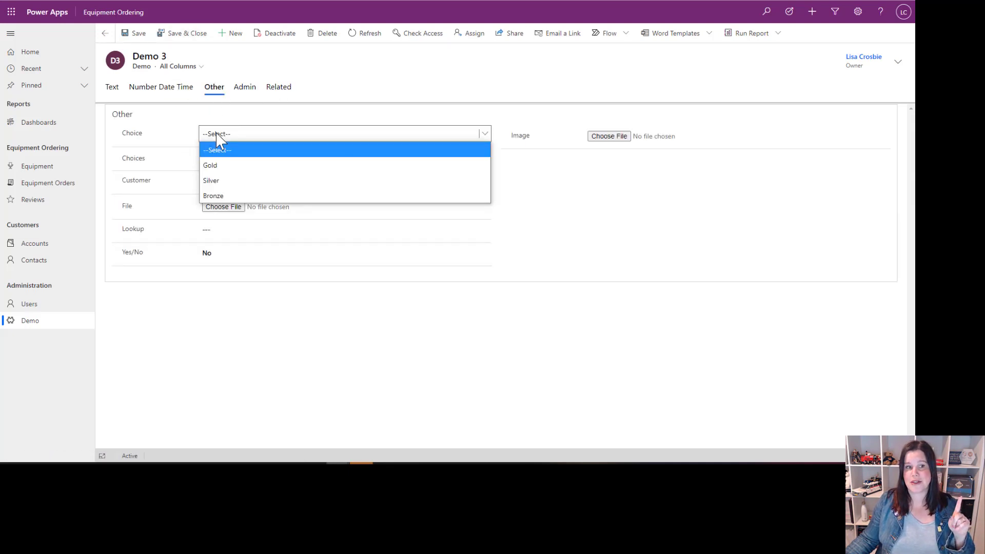
click(215, 166)
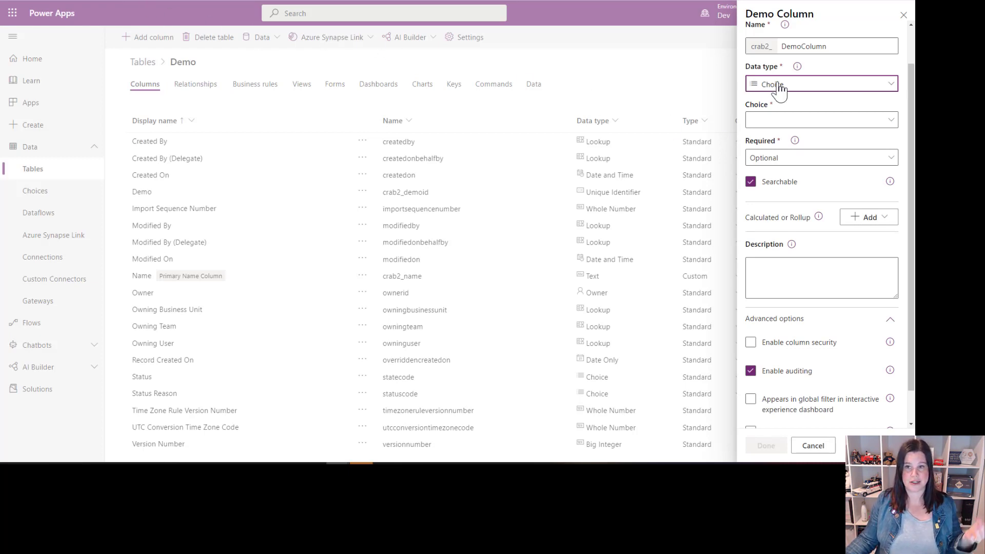
Step: Create and save a new choice for the Demo Column with the items Gold and Silver
click(781, 123)
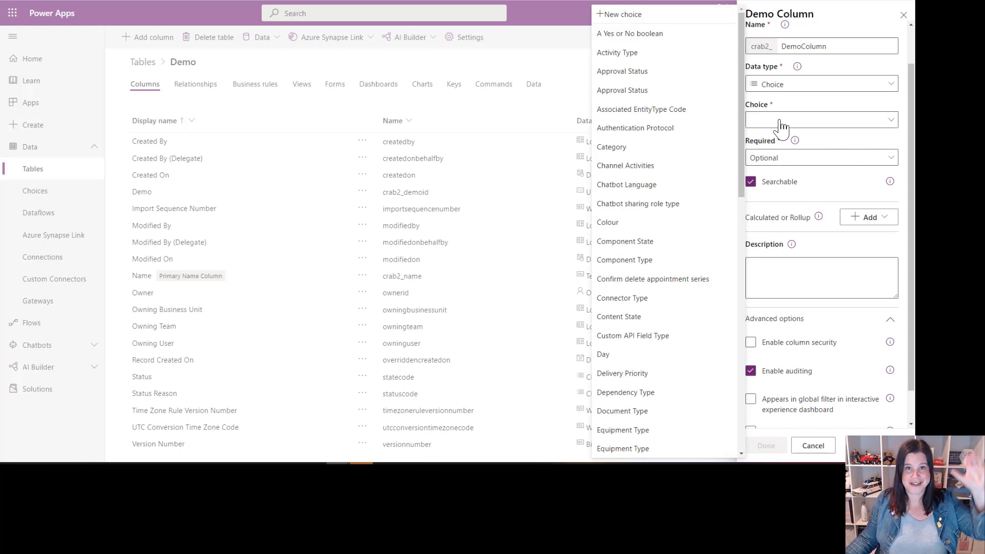
click(618, 16)
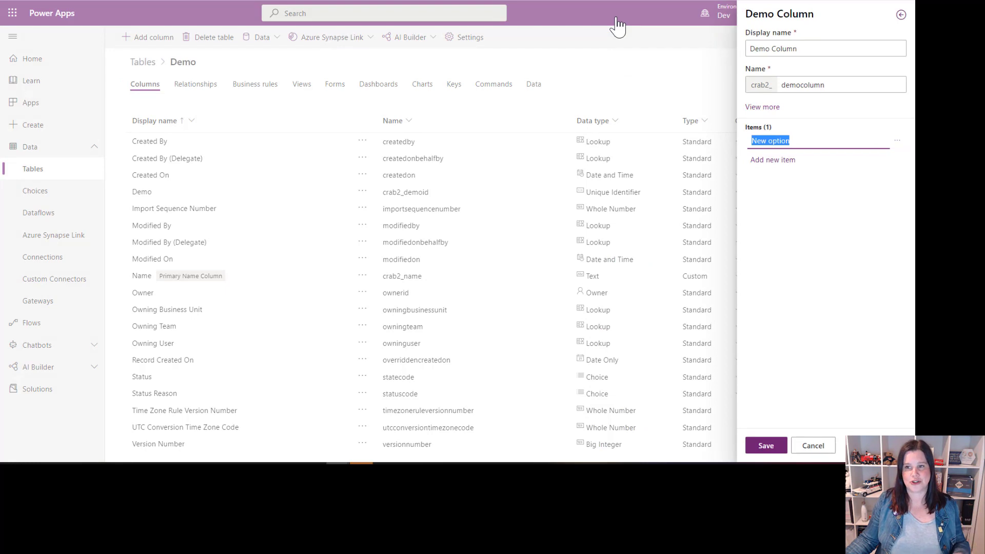
text(Gold)
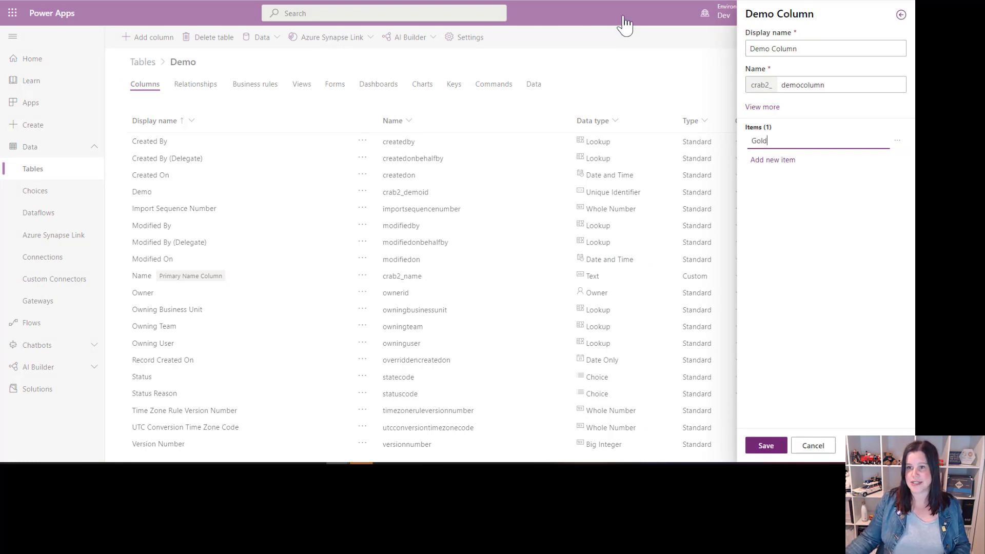
click(805, 160)
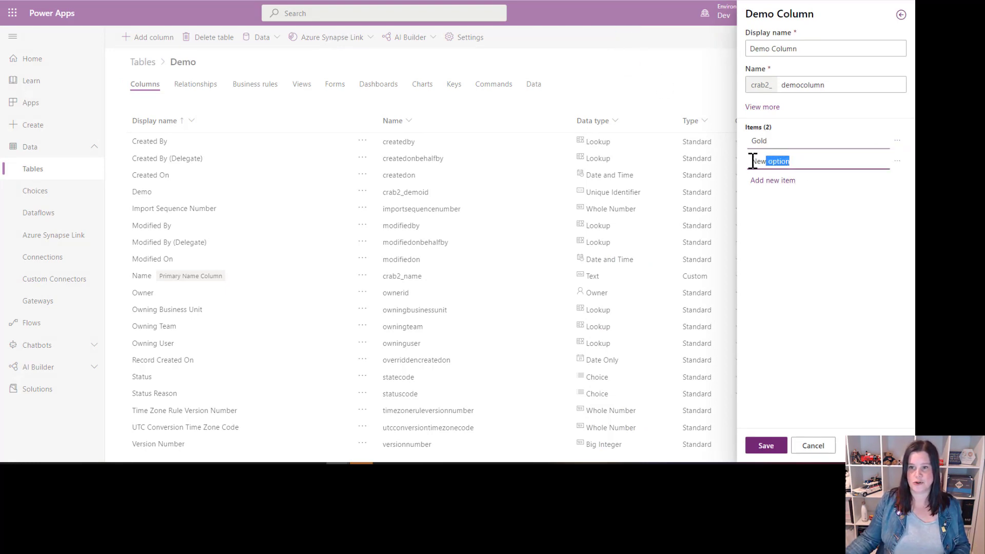
text(Silver)
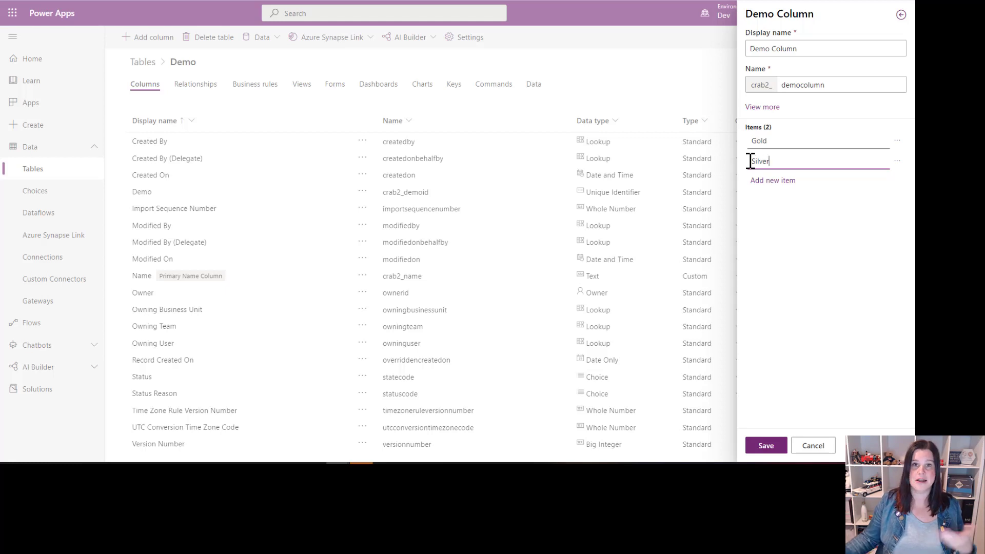
click(770, 446)
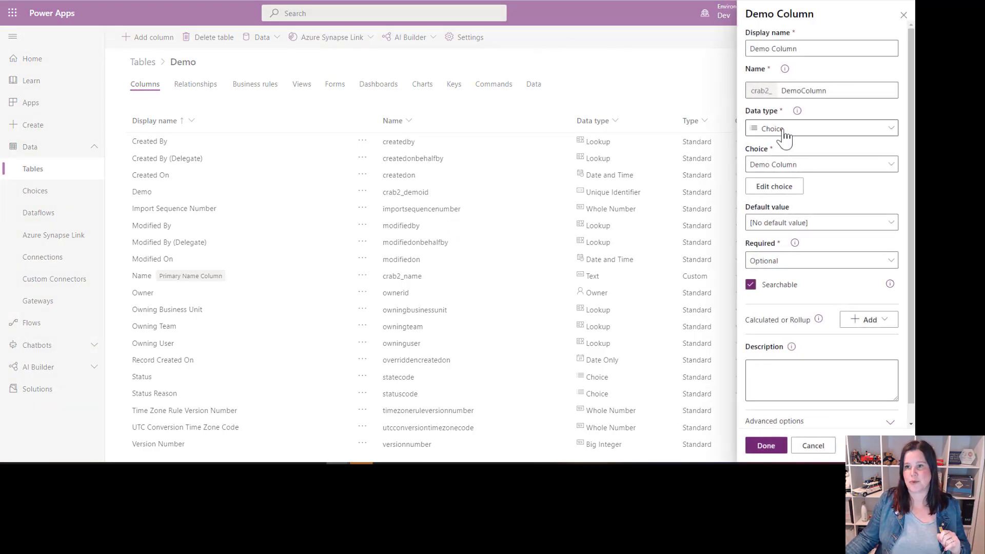
Step: Set the Demo Column's data type to Choices and the Demo 3 record's Choices to Gold and Silver
click(784, 135)
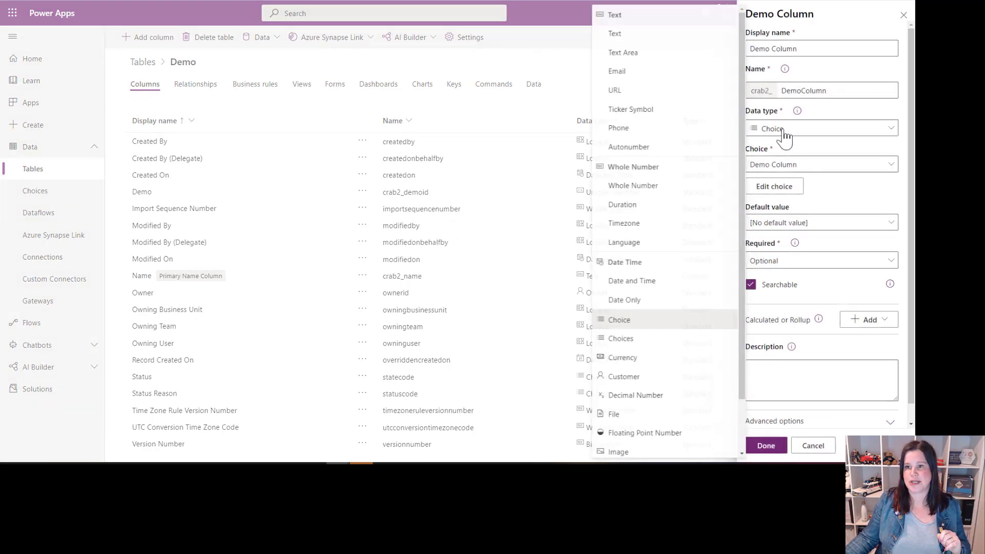
click(621, 339)
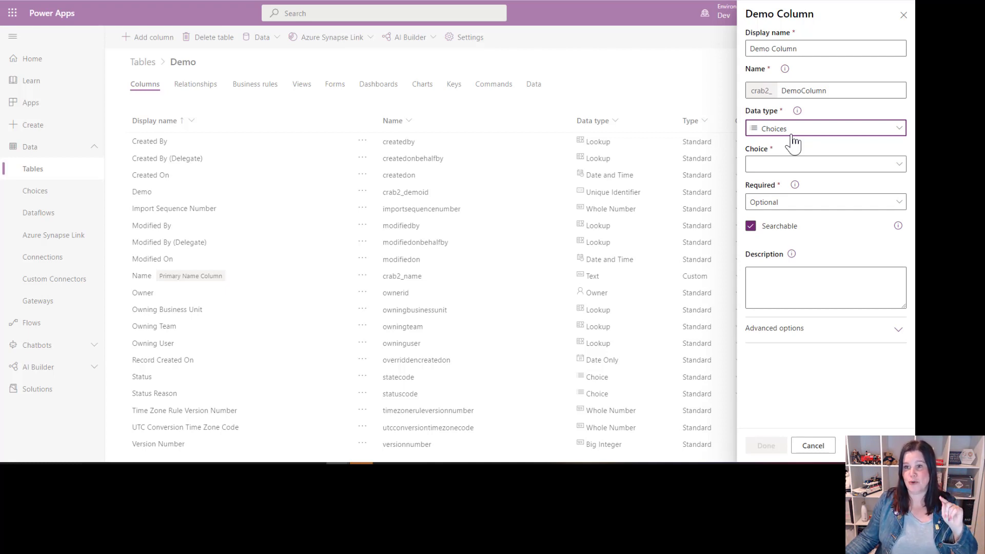
click(795, 167)
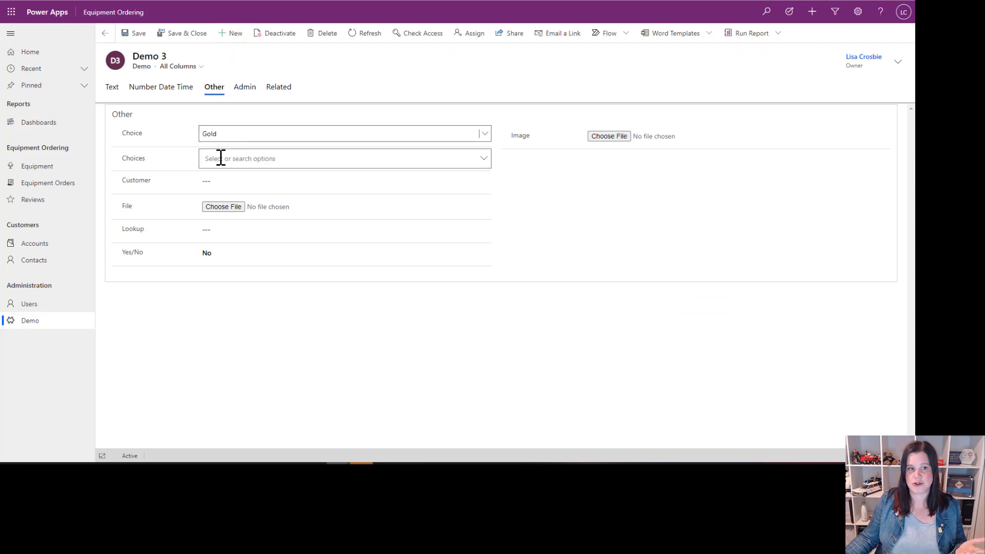
click(485, 161)
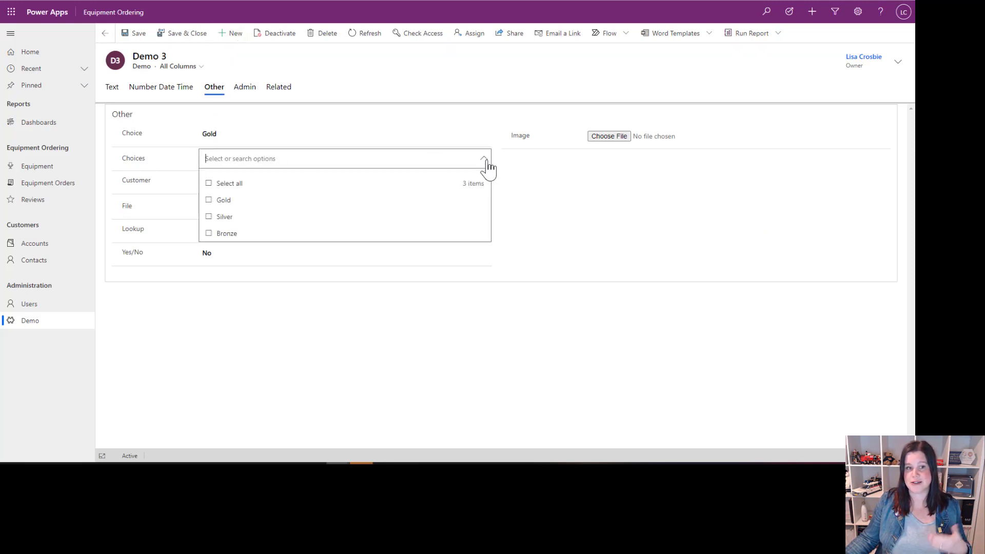
click(208, 200)
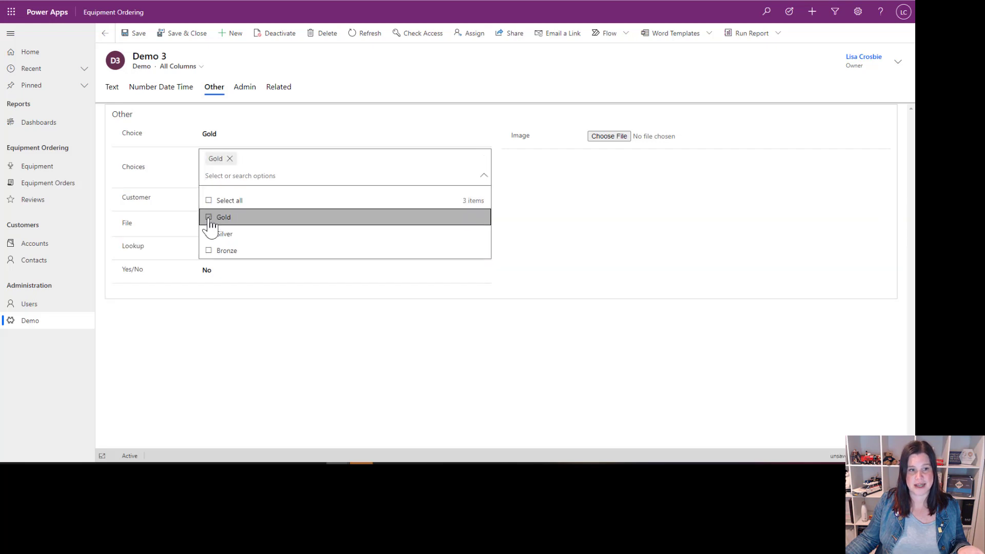
click(209, 234)
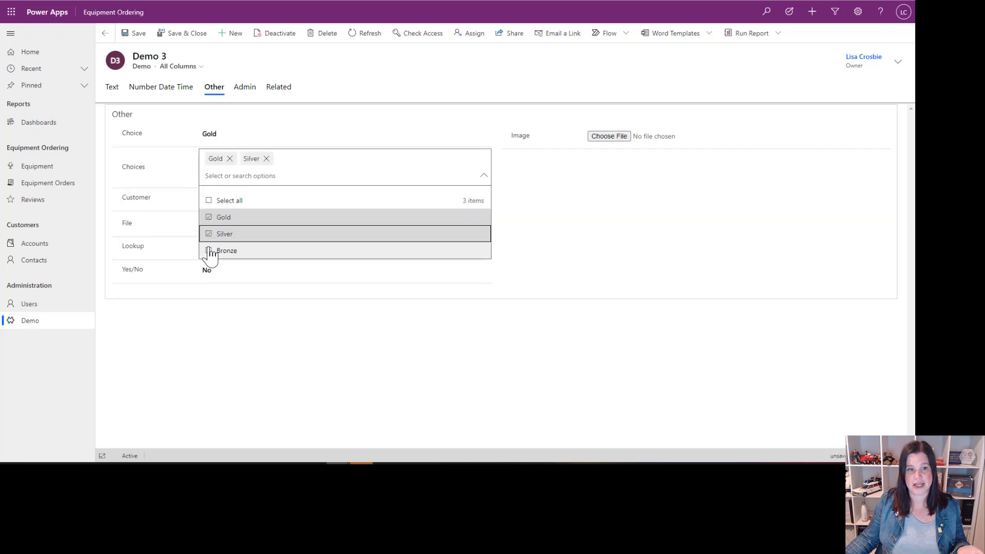
click(582, 258)
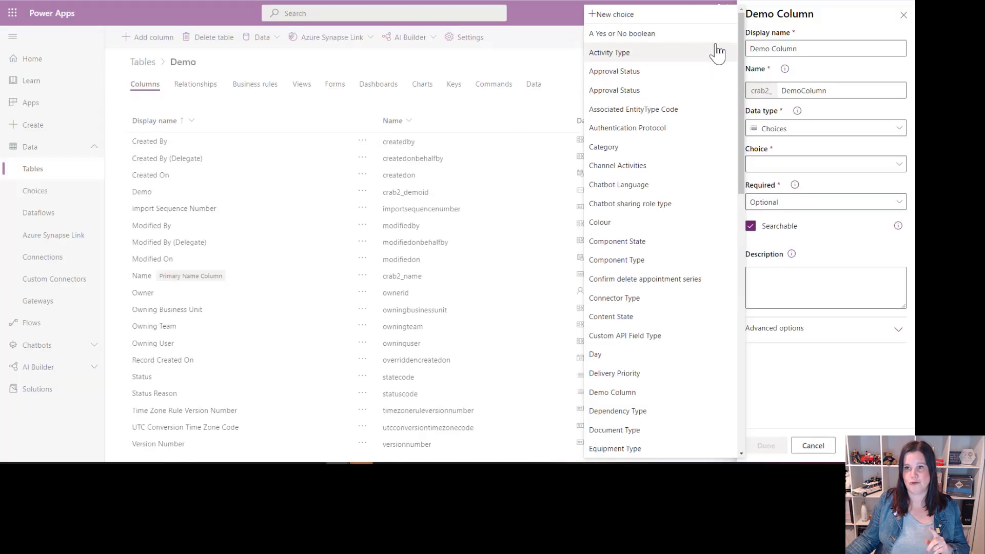
Step: Check the Customer data type for the Demo Column and set the Demo 3 record's Customer to the account Adventure Works
click(802, 131)
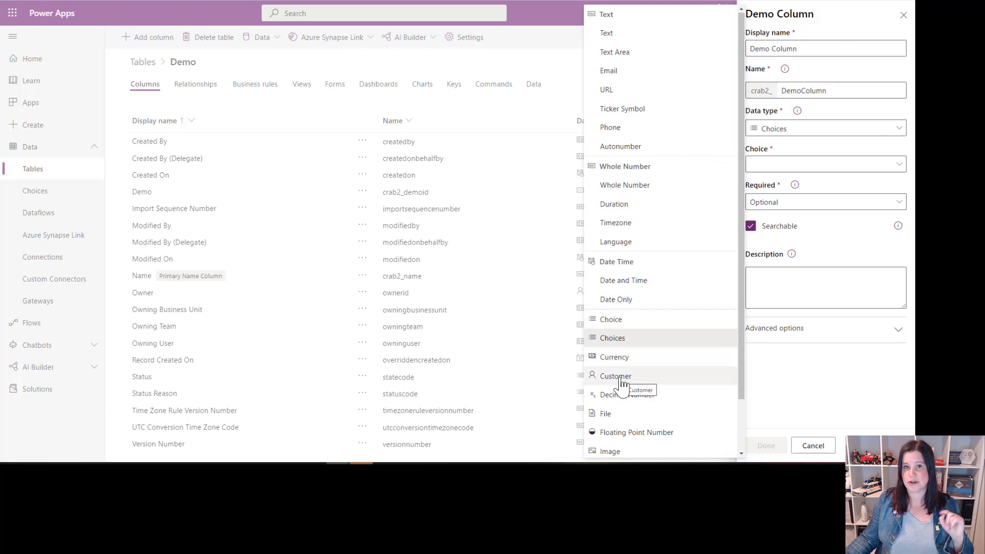
scroll(623, 382, down, 1)
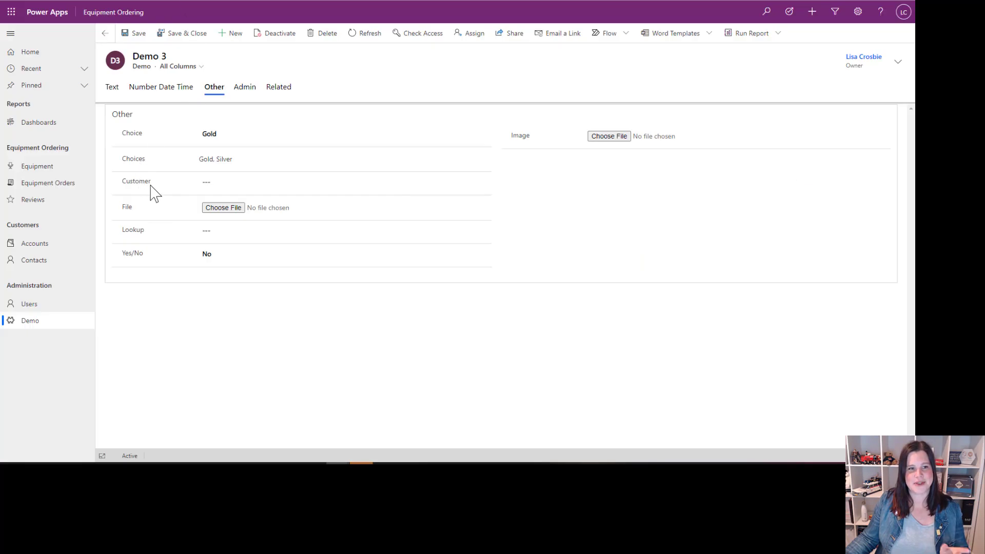
mouse_move(482, 185)
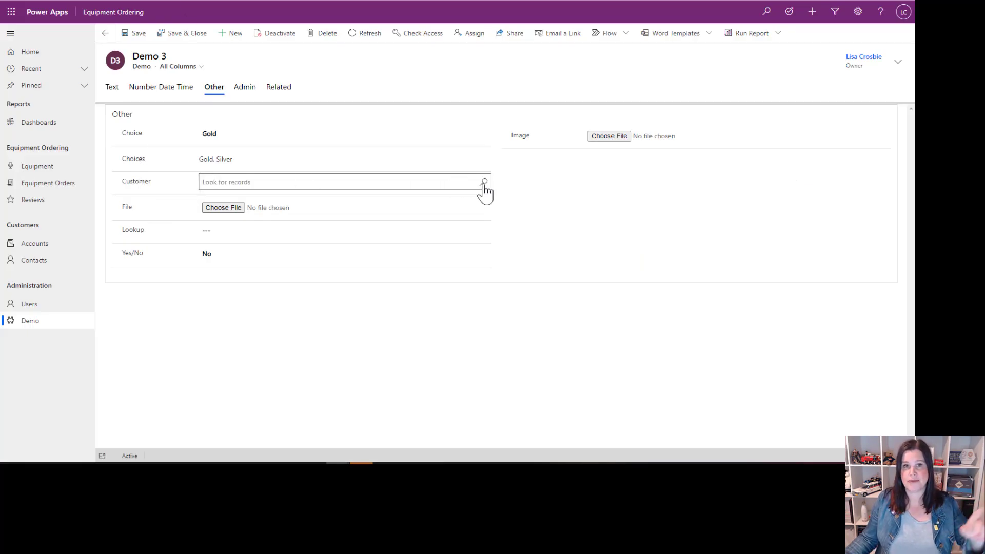
click(484, 183)
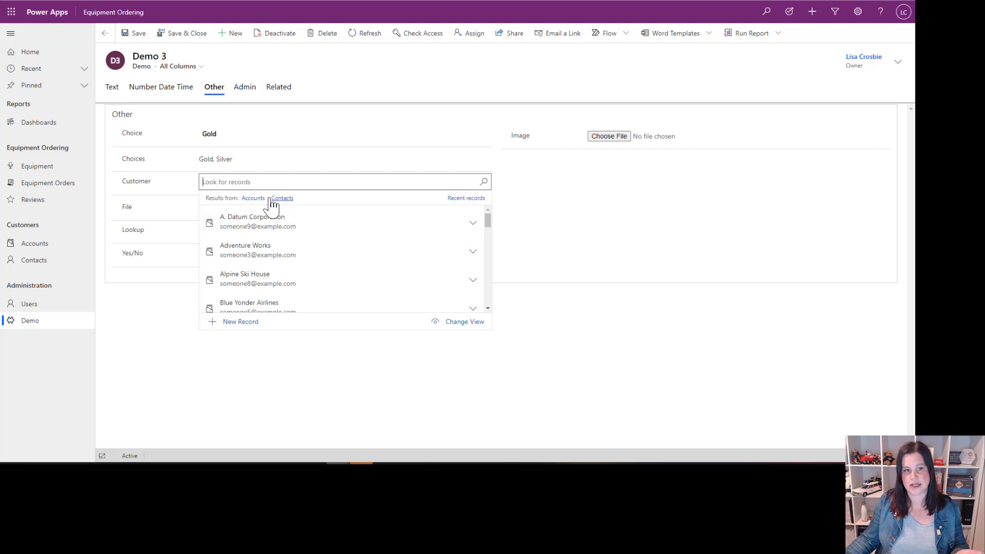
click(241, 258)
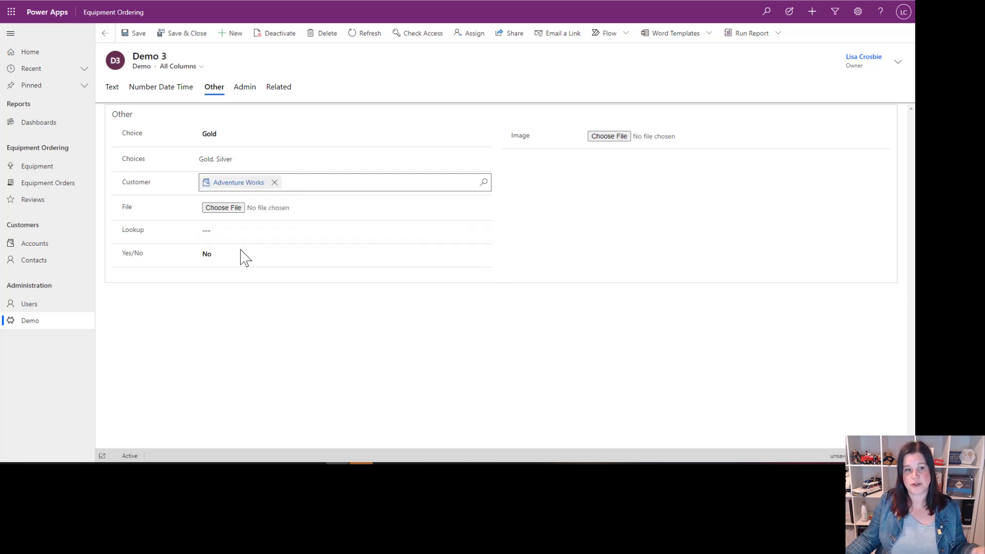
Step: Clear the Demo 3 record's Customer and replace it with the first person listed under Contacts
click(275, 183)
click(484, 182)
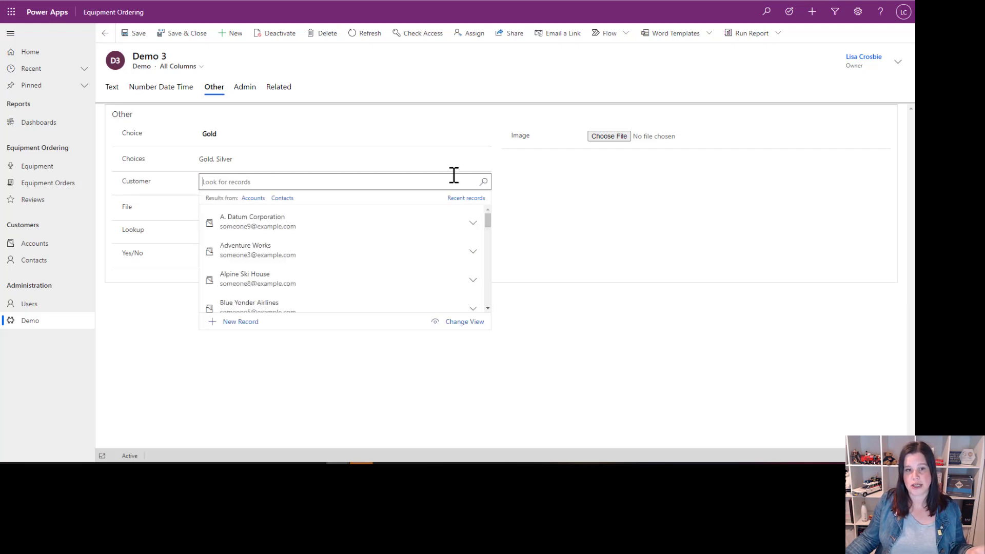
click(282, 199)
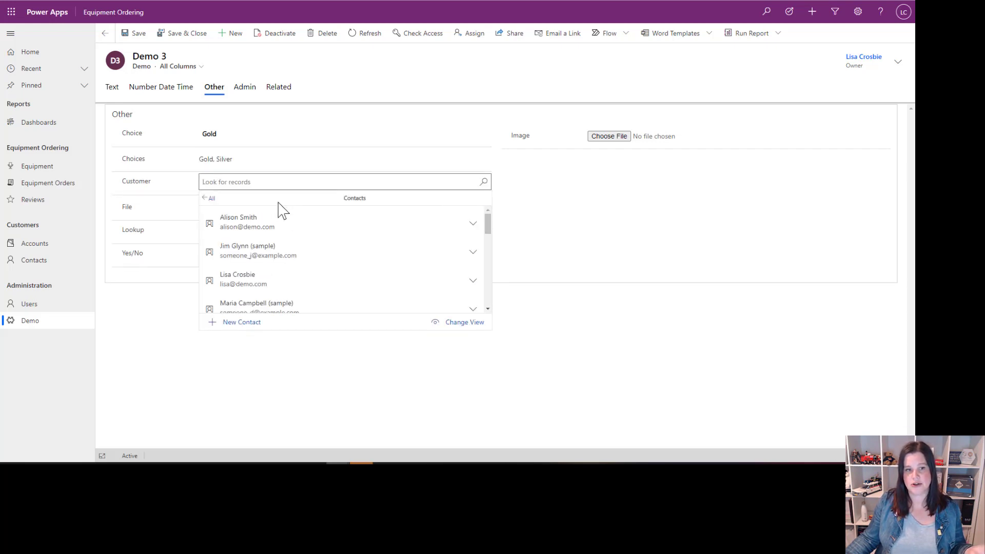
click(258, 227)
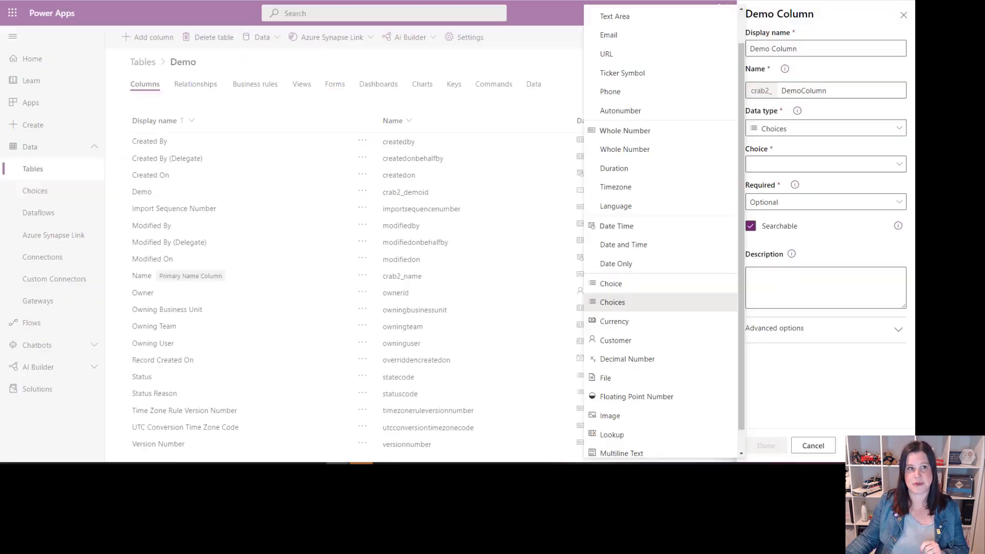
Step: Set the Demo Column's data type to Lookup with Account as the related table
scroll(646, 369, down, 1)
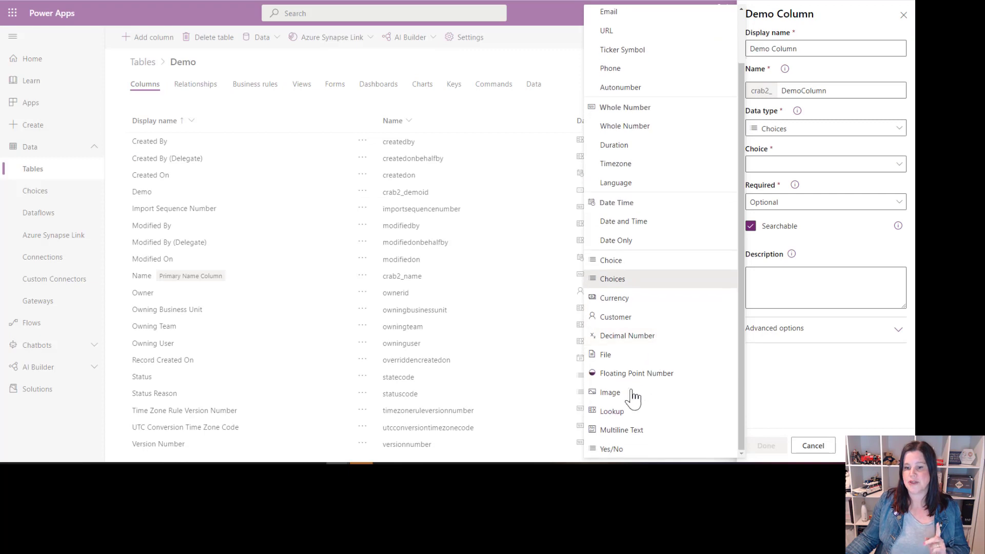
click(610, 414)
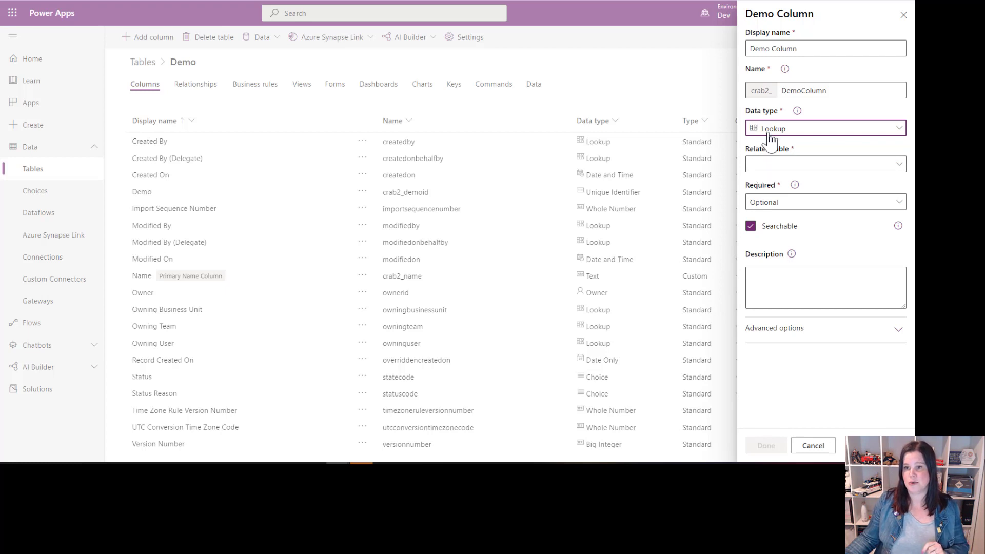
click(791, 165)
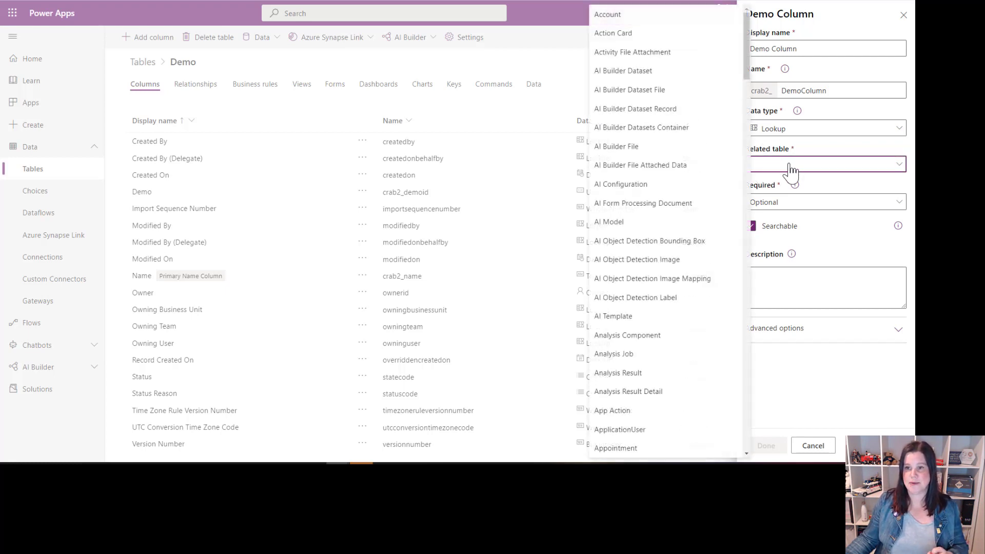
click(606, 17)
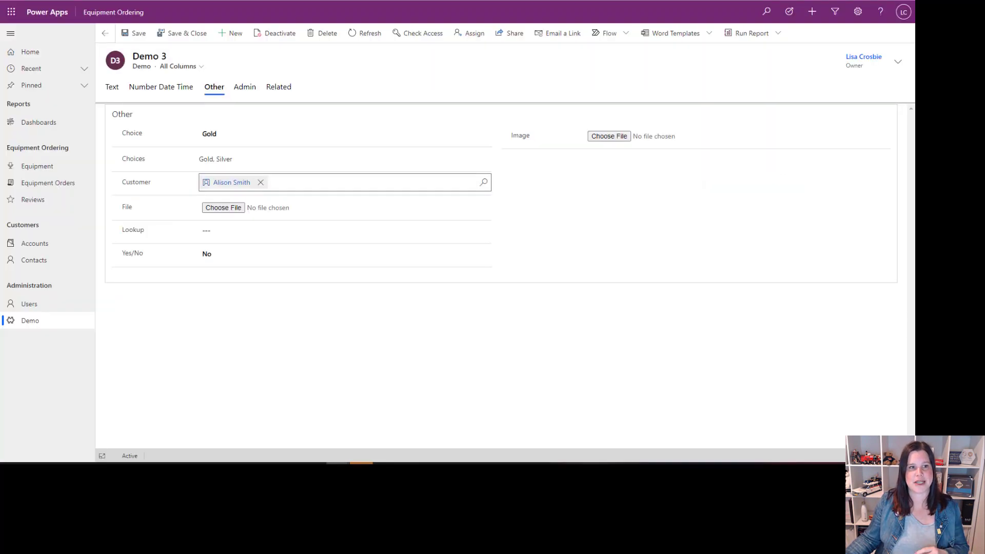
Step: Set the Demo 3 record's Lookup to the account Adventure Works and the Demo Column's data type to Yes/No
click(215, 233)
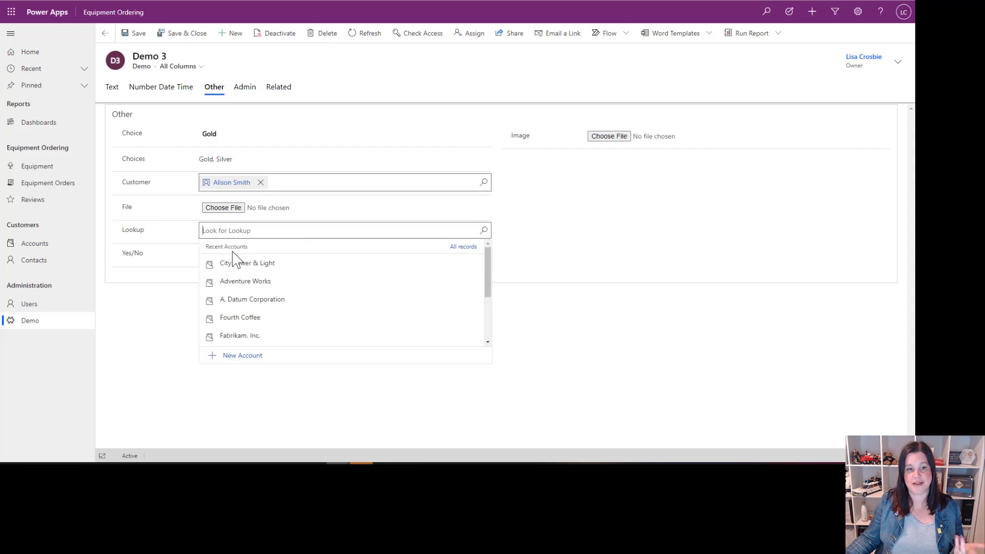
click(246, 283)
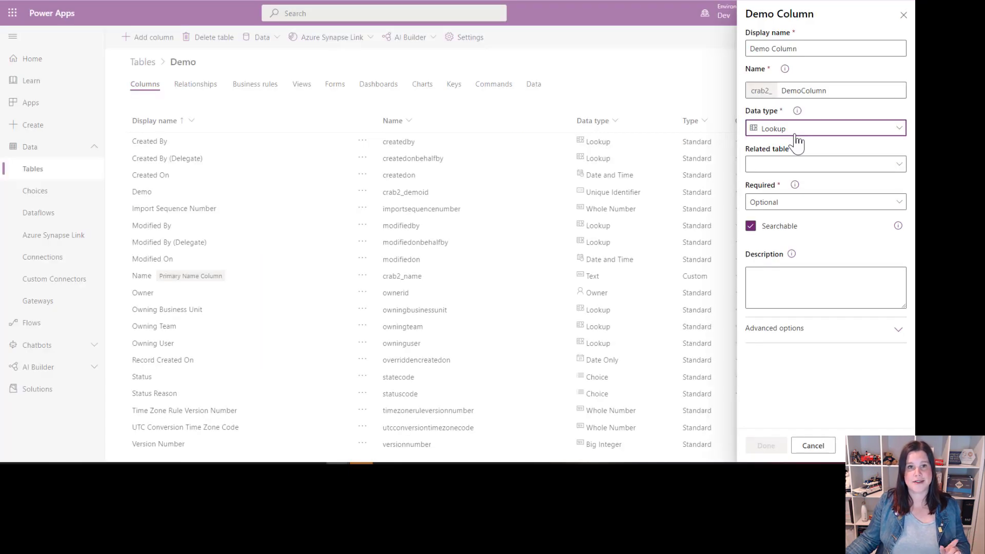
click(795, 134)
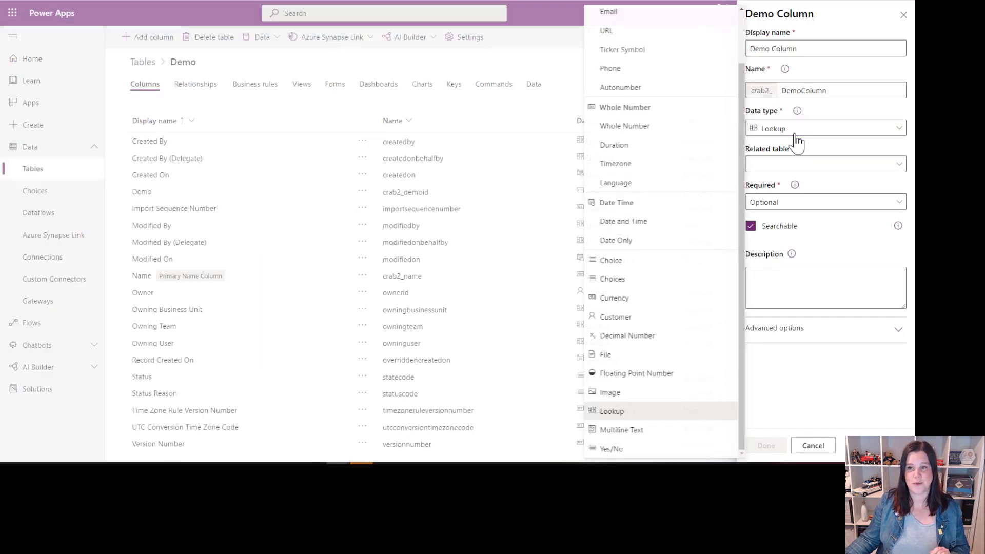
click(614, 450)
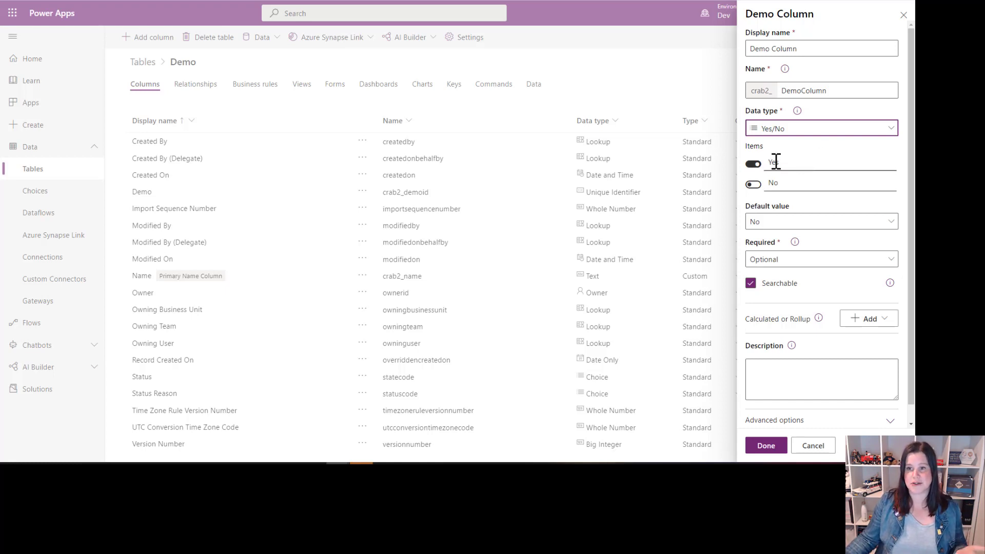
Step: Set the Demo Column's default value to Yes and rename its Yes item to True
click(754, 225)
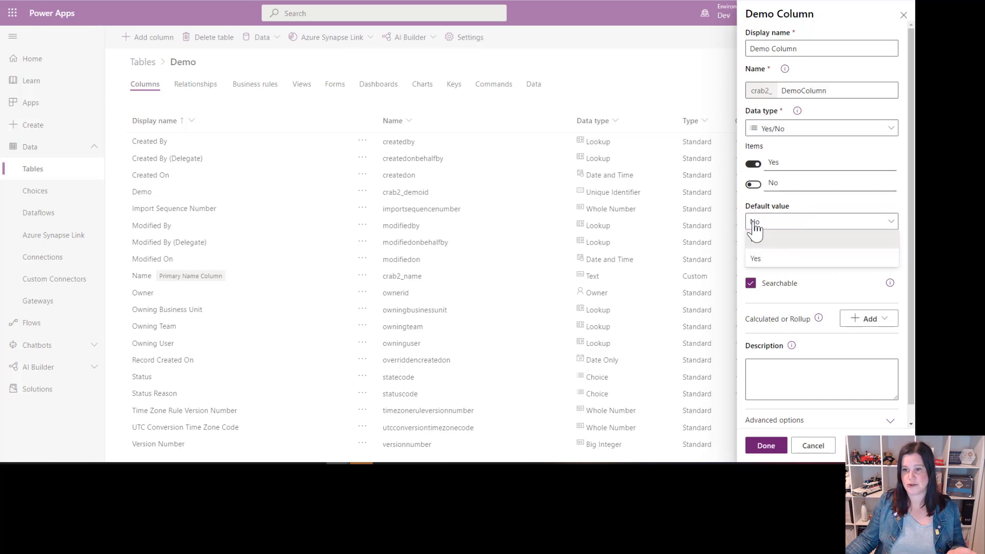
click(764, 260)
double_click(771, 162)
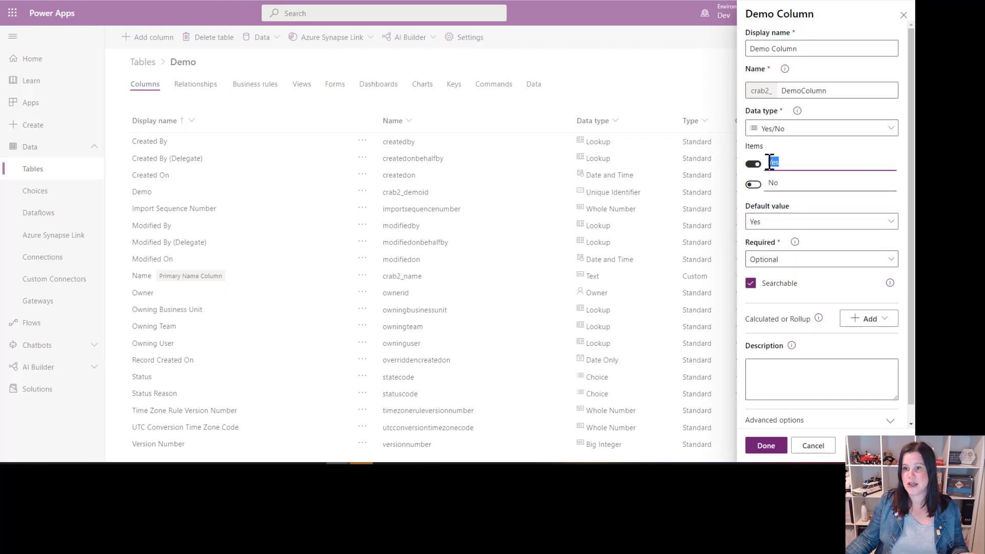
drag(772, 162, 786, 162)
text(True)
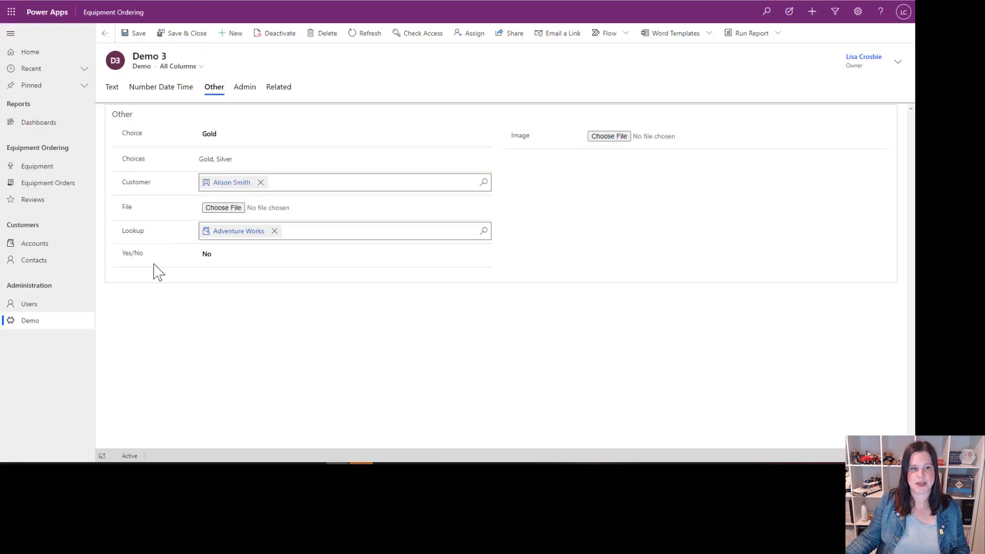
Step: Set the Demo 3 record's Yes/No field to Yes
click(208, 257)
click(211, 289)
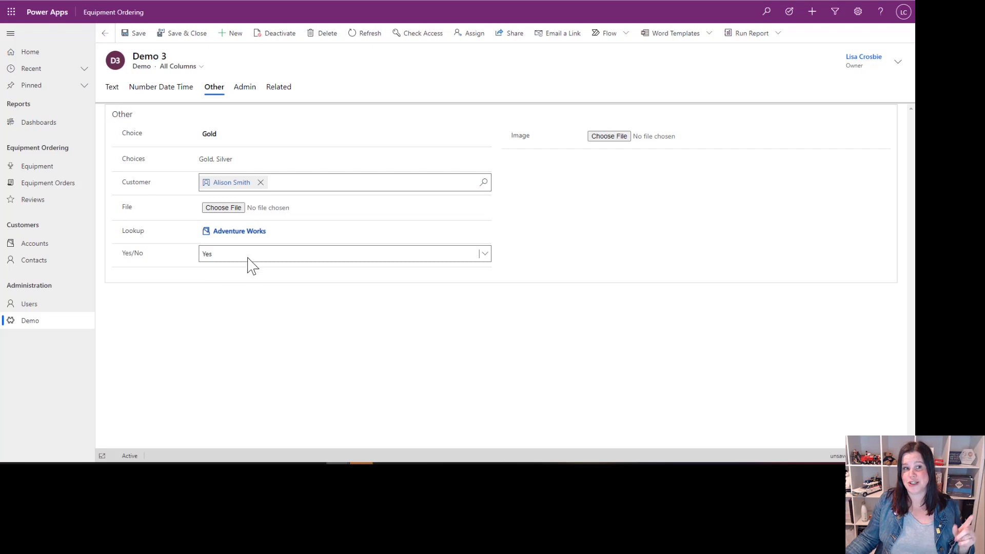
Step: Clear the Demo 3 record's Choice, set it back to Gold, and check the options of the Yes/No field
click(218, 137)
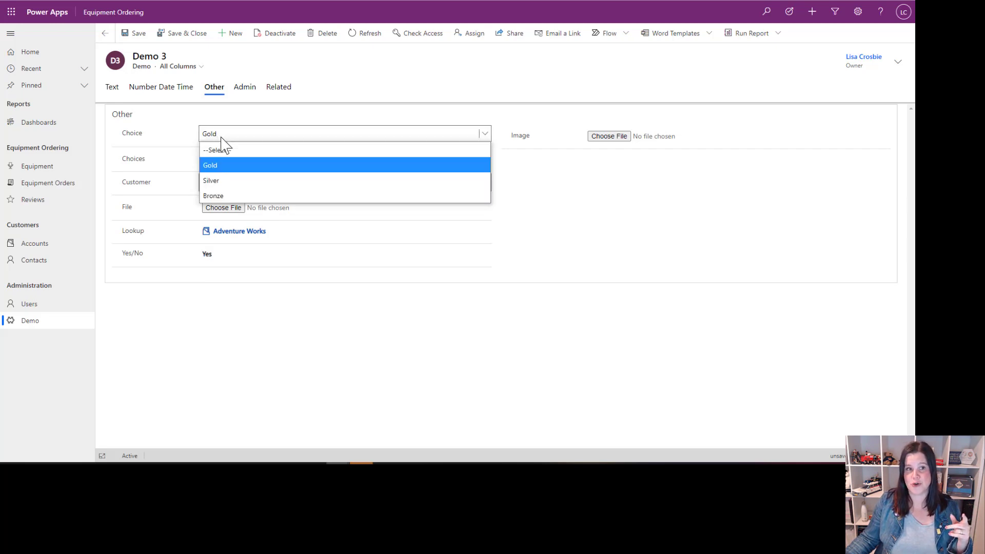
click(220, 149)
click(233, 139)
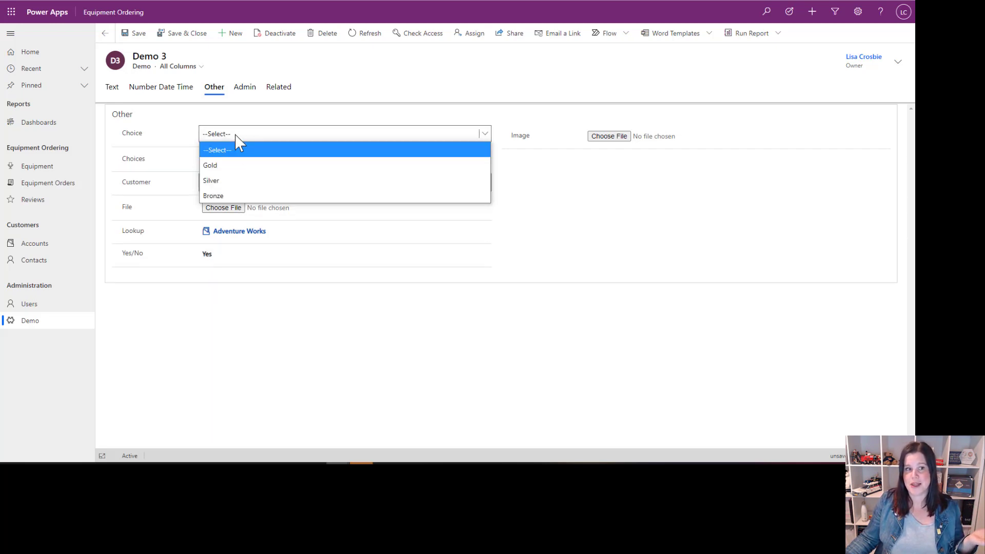
click(231, 163)
click(228, 257)
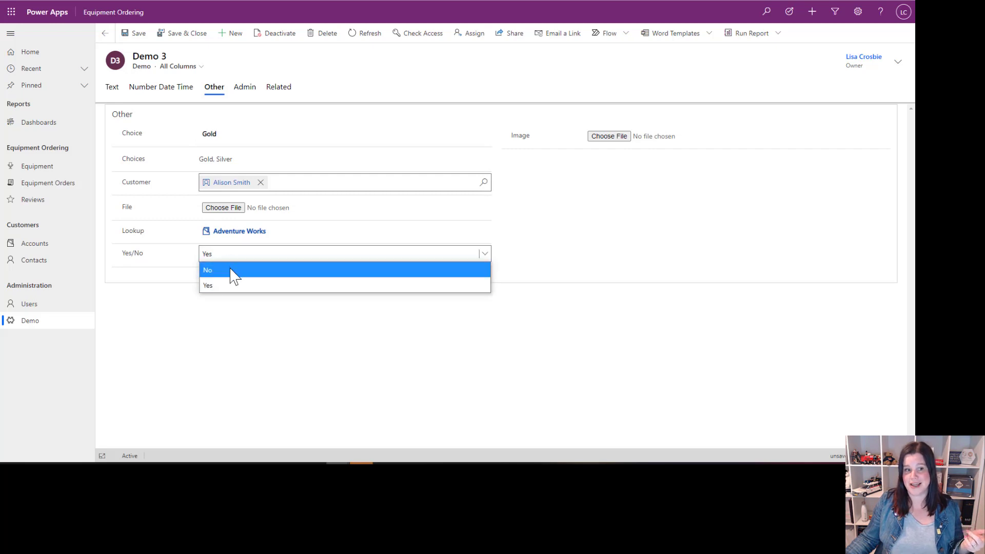
click(231, 284)
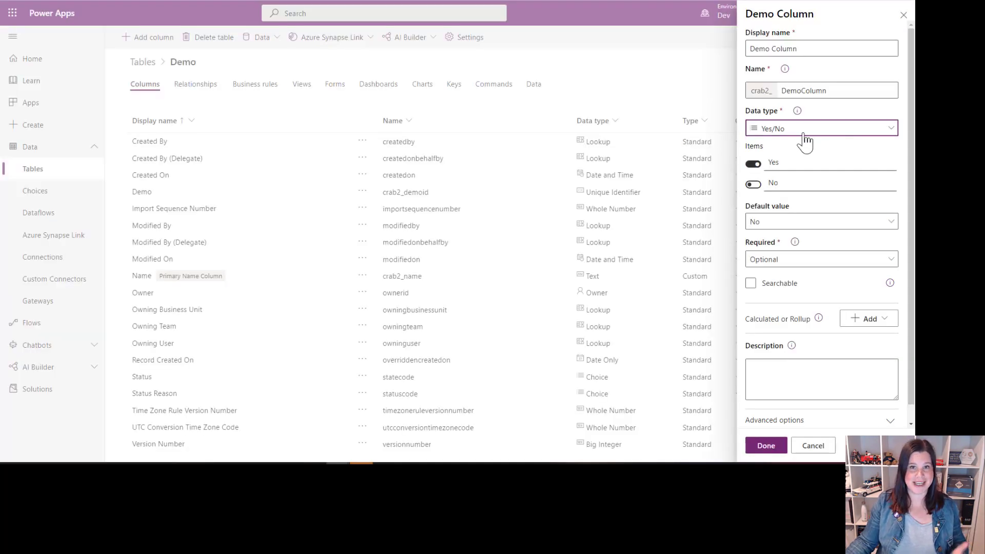
Step: Set the Demo Column's data type to Image and make it the table's primary image
click(803, 133)
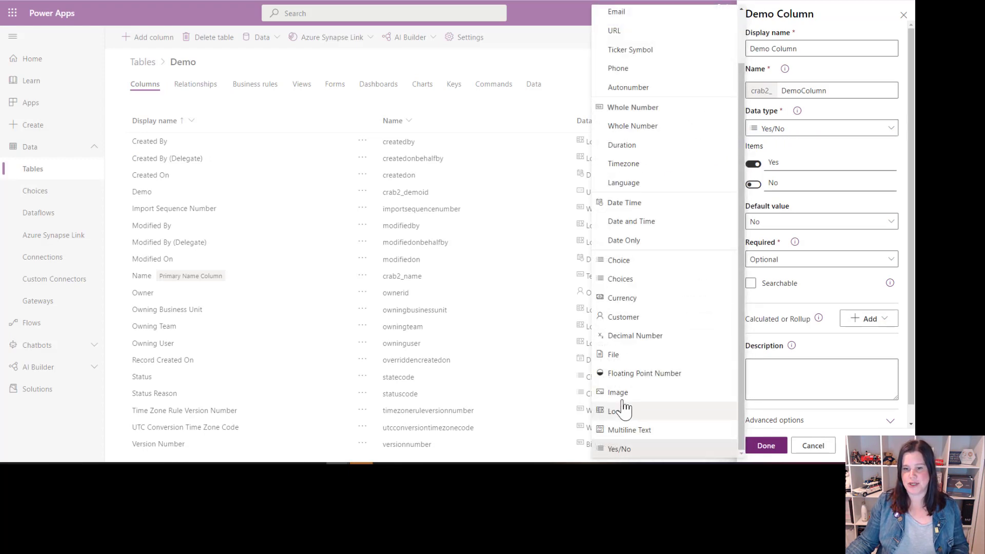
click(620, 395)
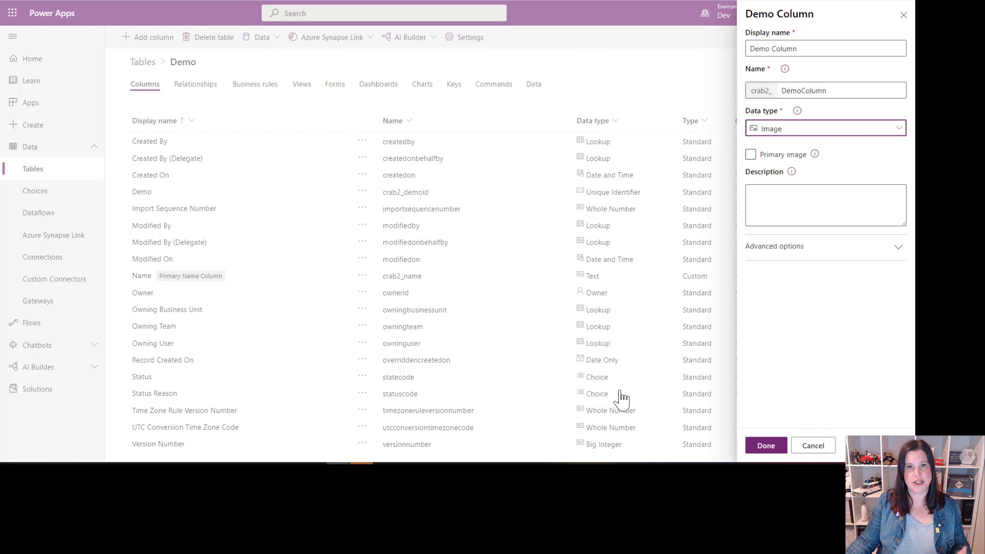
click(751, 156)
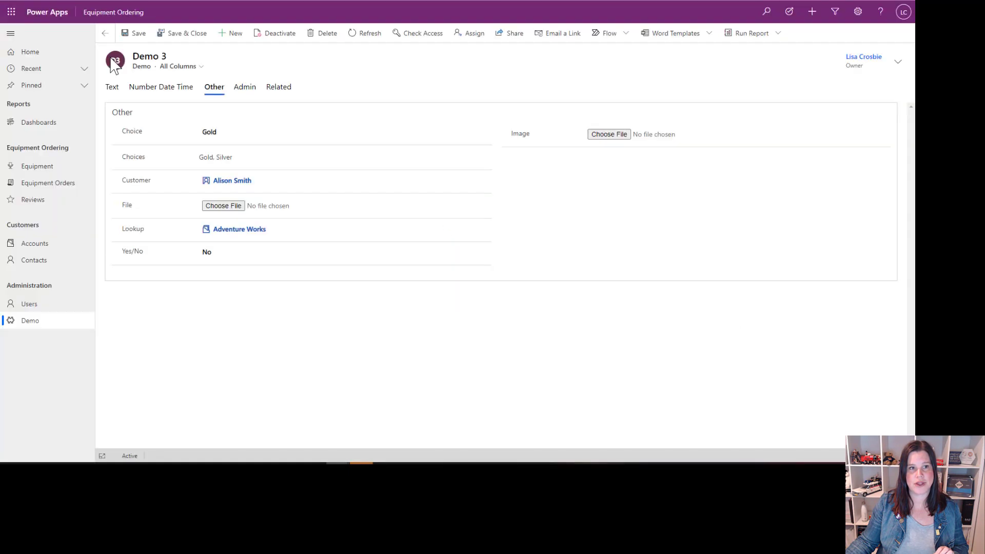
Step: Change the Demo 3 record's primary image to the orange heart and choose the office chair picture for its Image field
click(111, 60)
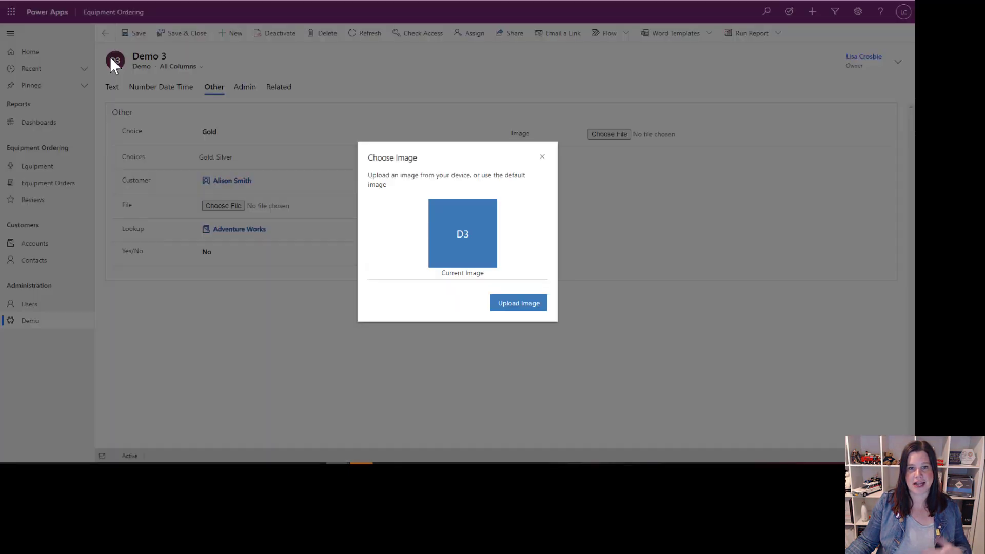
click(518, 304)
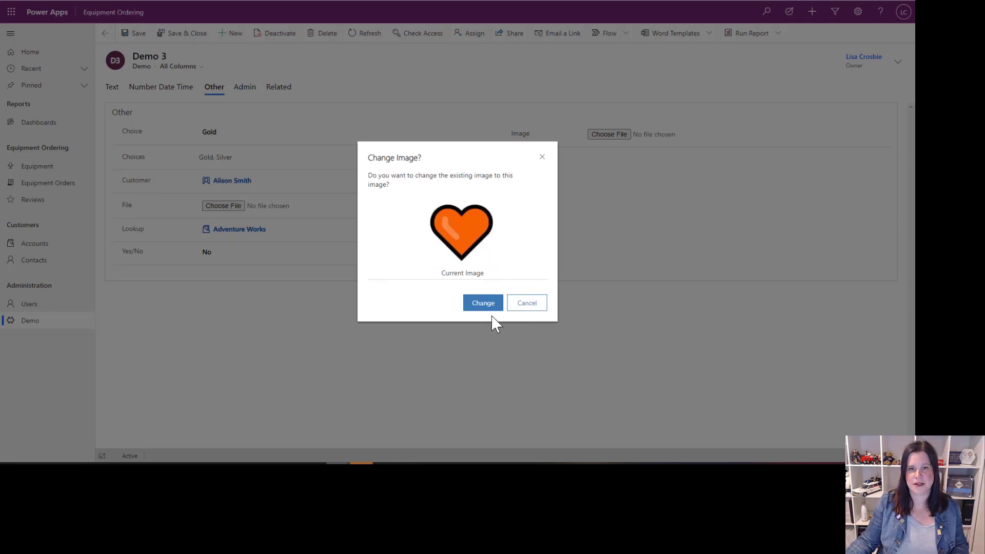
click(484, 304)
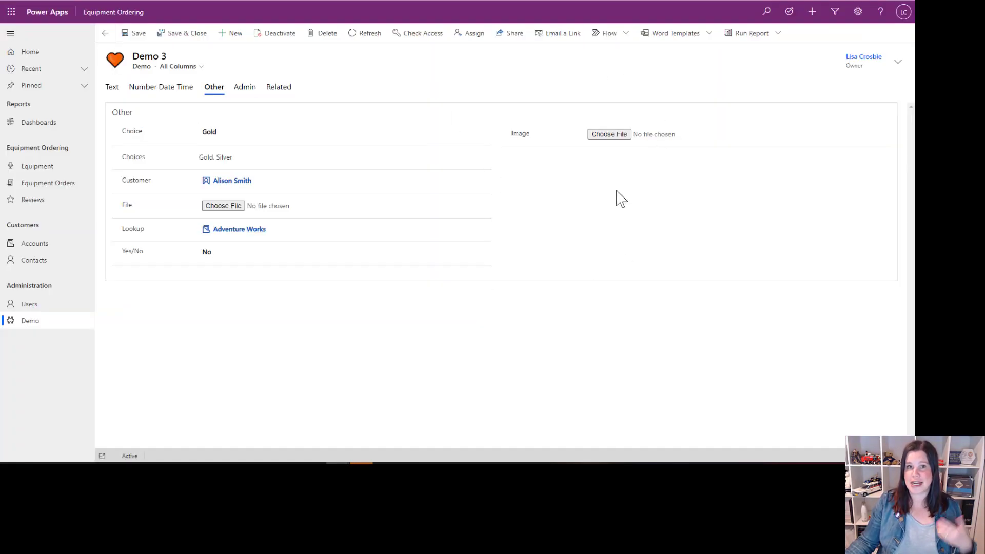
click(619, 136)
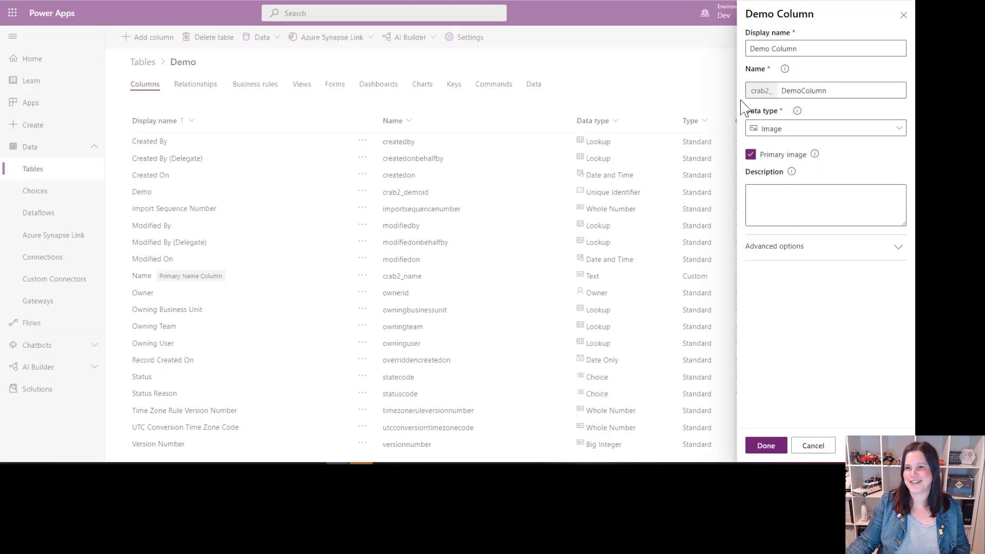
Step: Set the Demo Column's data type to File and open the Budget.xlsx file attached to the Demo 3 record
click(787, 129)
scroll(661, 259, down, 1)
scroll(661, 259, down, 1)
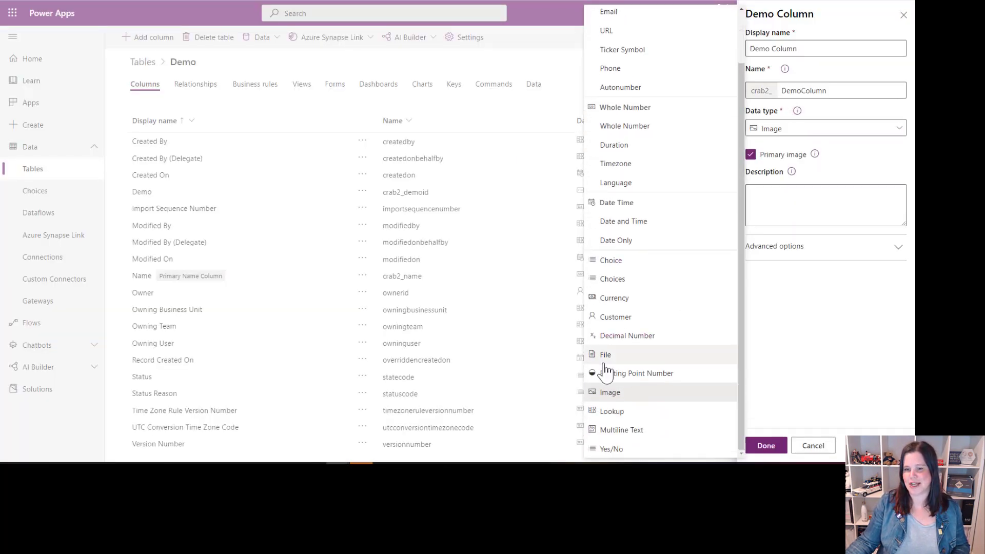
click(606, 355)
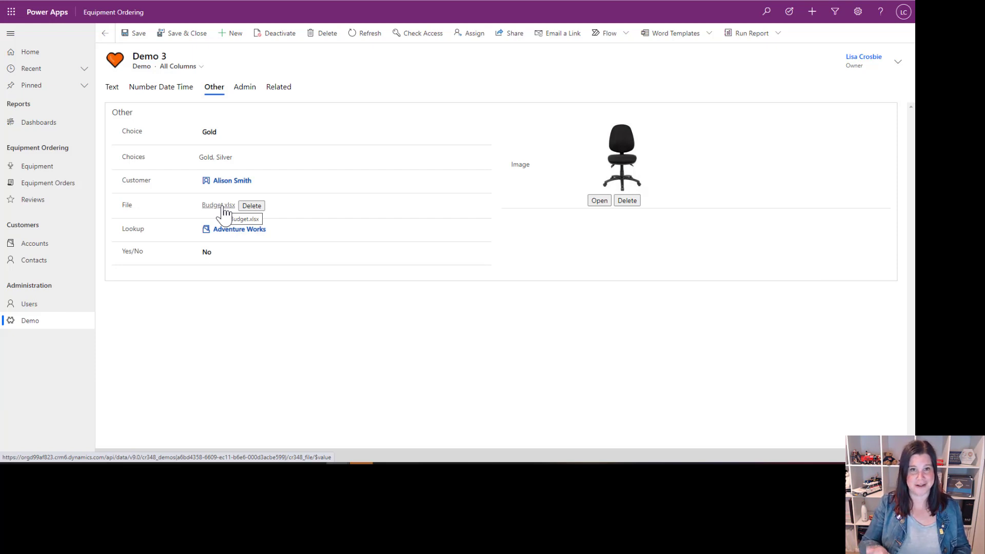
click(222, 207)
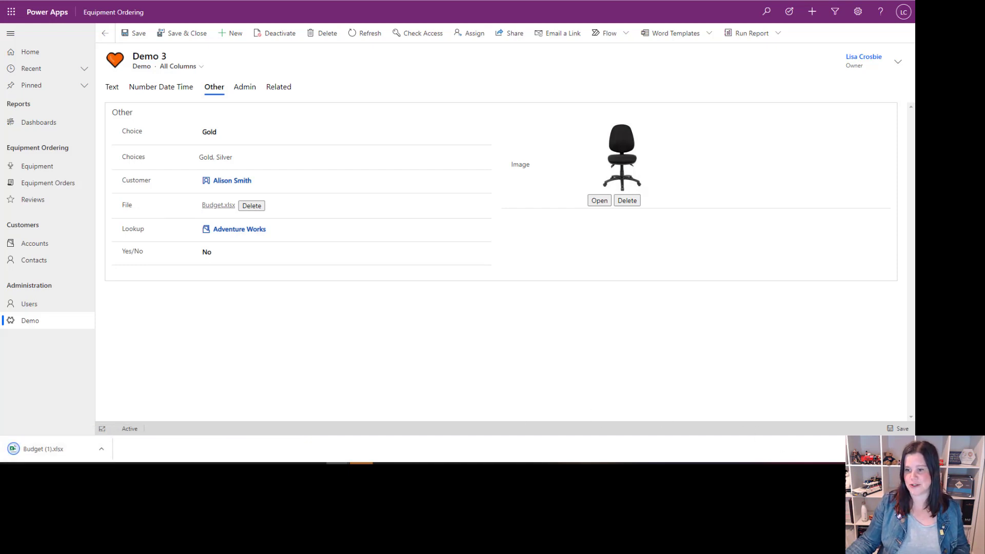
Step: Review the Demo 3 record's administrative fields, such as creation, modification, owner and status, and return to its text fields
click(246, 88)
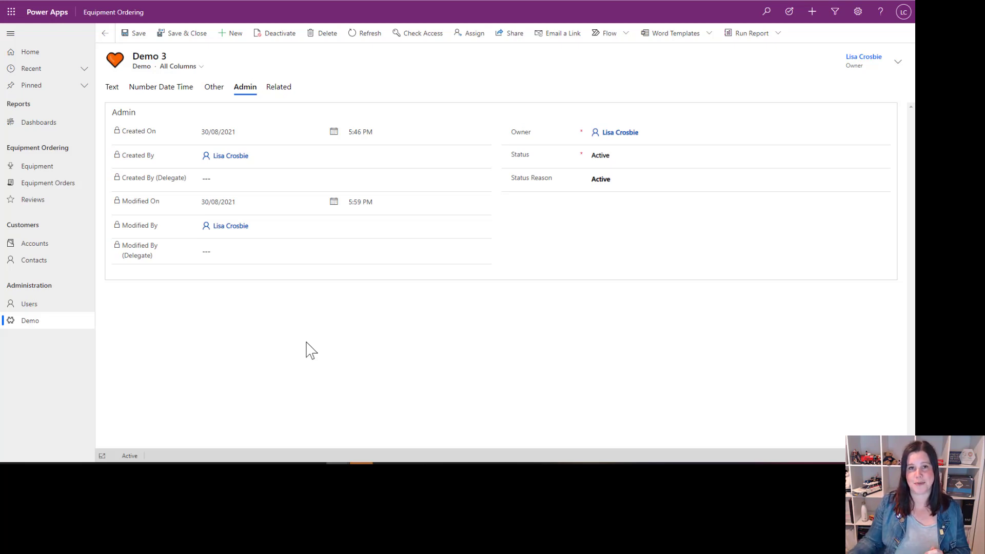
click(112, 89)
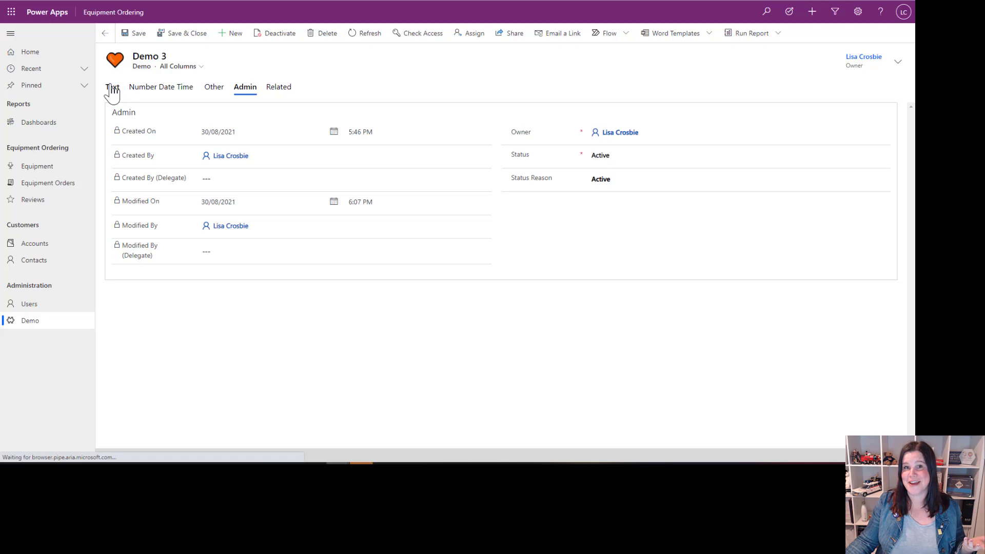